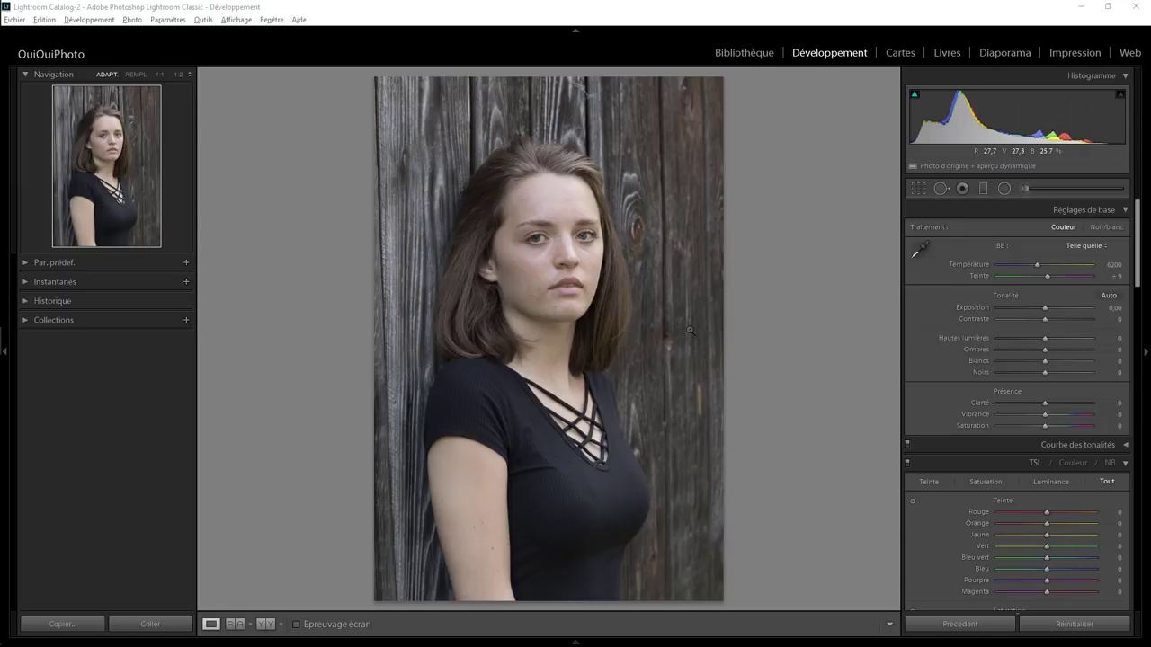
# Inspect the skin around the mouth and chin at 1:1 zoom
pyautogui.click(527, 219)
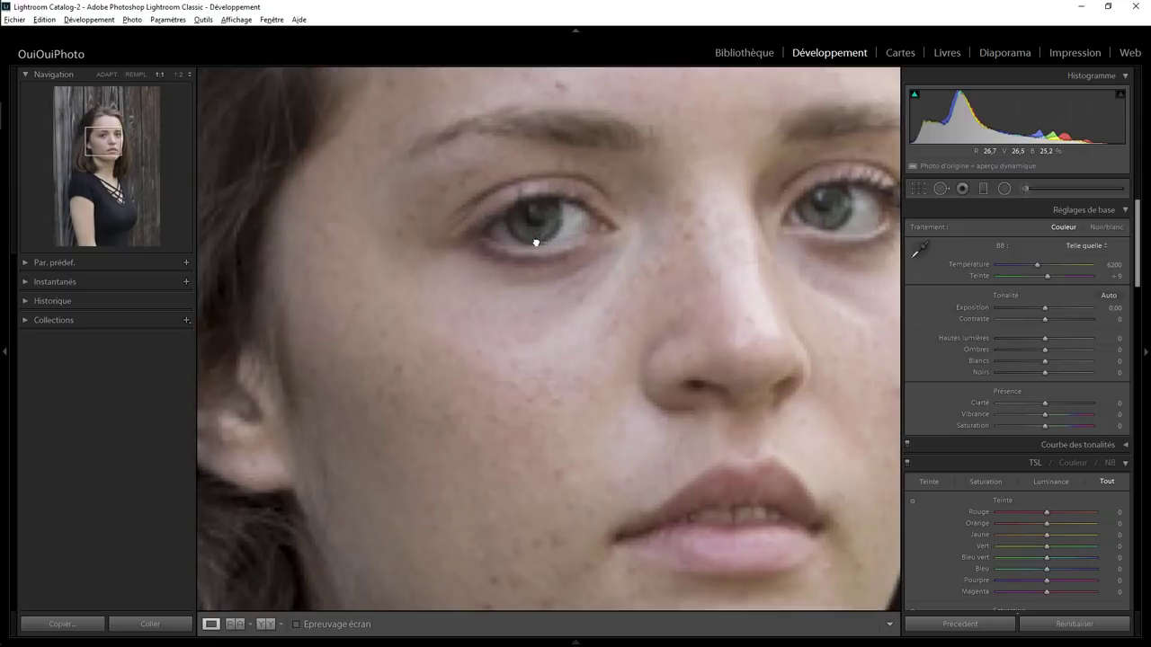
pyautogui.click(605, 268)
pyautogui.click(572, 300)
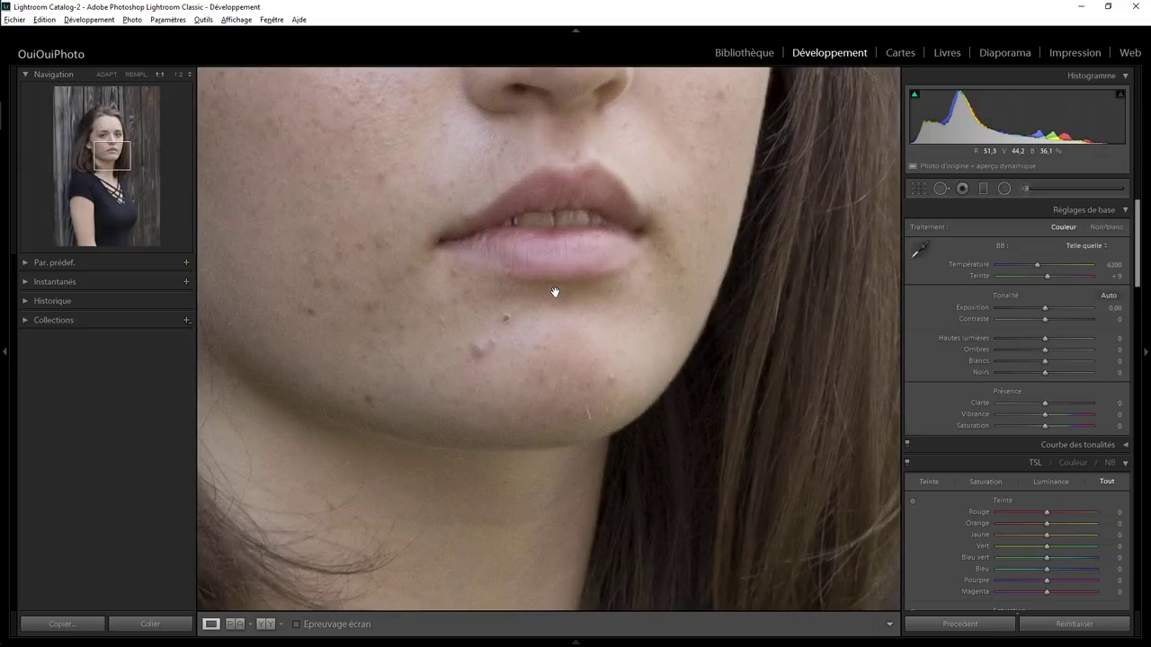
pyautogui.click(555, 291)
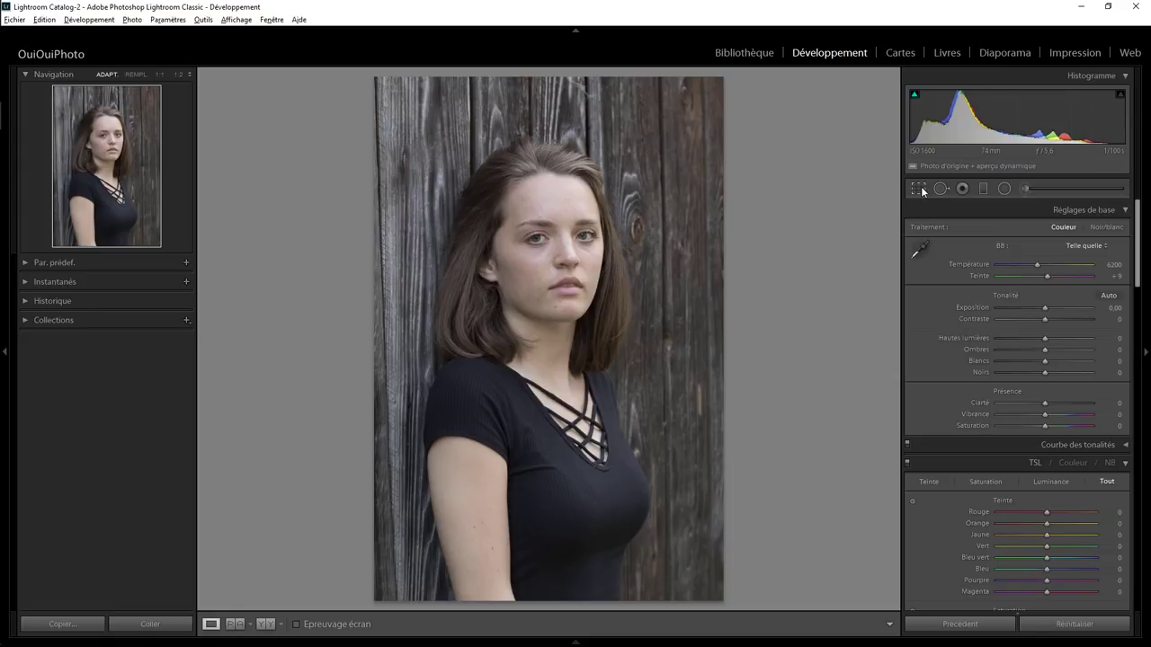
# Straighten the portrait by 1.03° and tighten the crop at the original aspect ratio
pyautogui.click(919, 189)
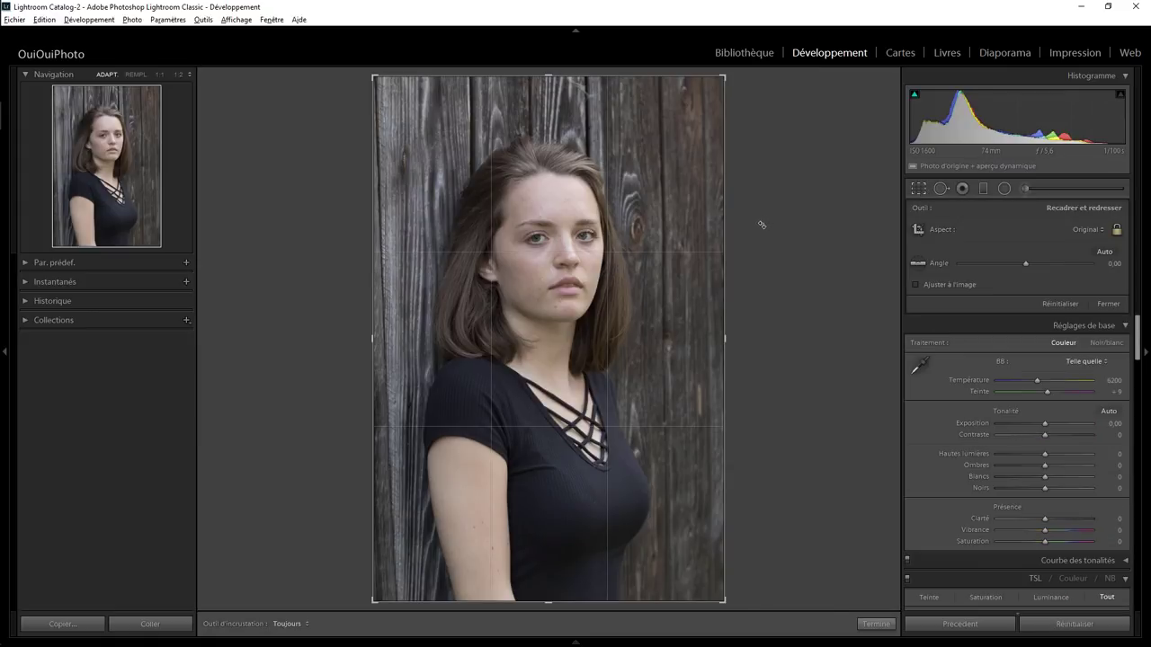
pyautogui.click(873, 624)
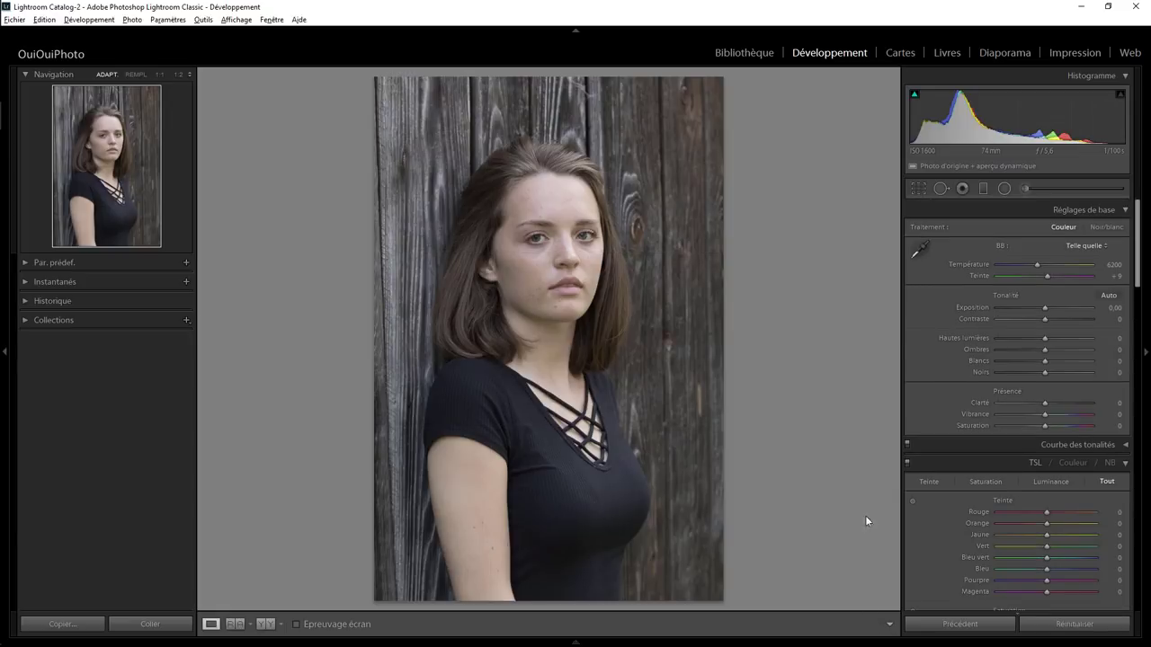
pyautogui.click(918, 189)
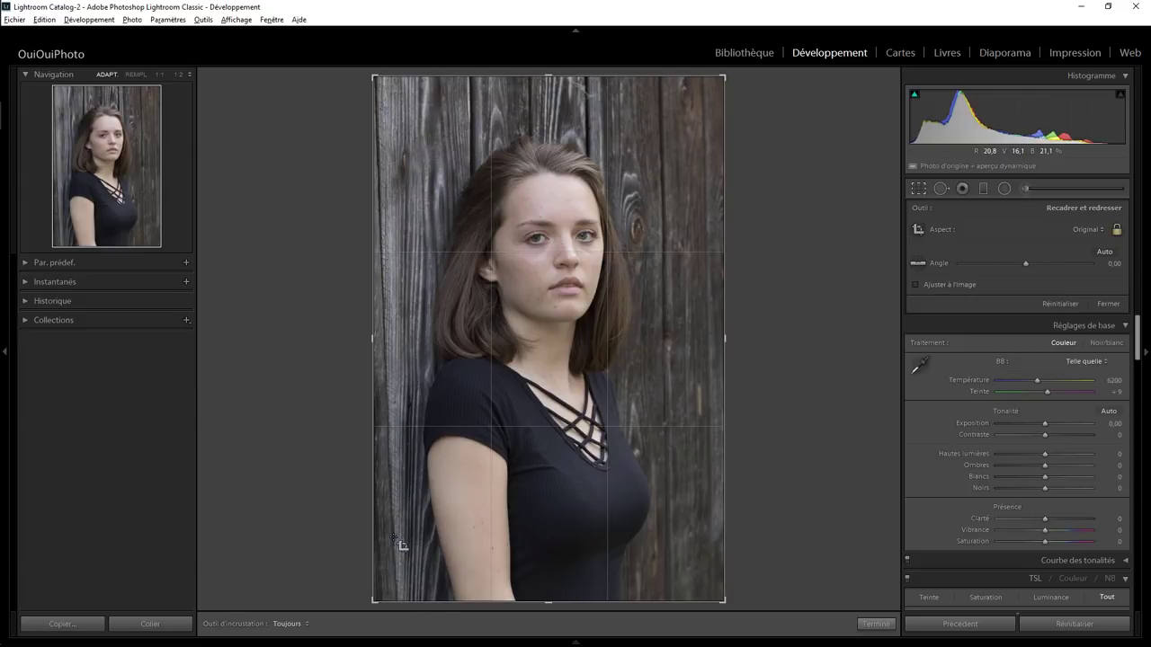
pyautogui.moveTo(1026, 264); pyautogui.dragTo(1026, 267)
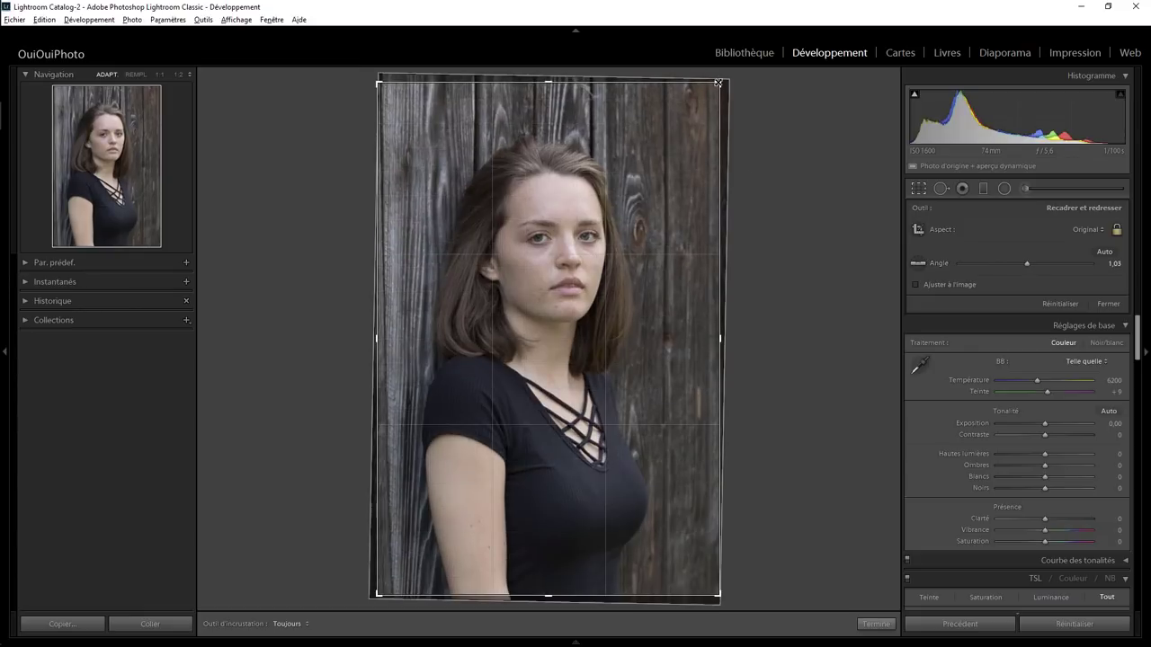
pyautogui.moveTo(722, 114); pyautogui.dragTo(708, 93)
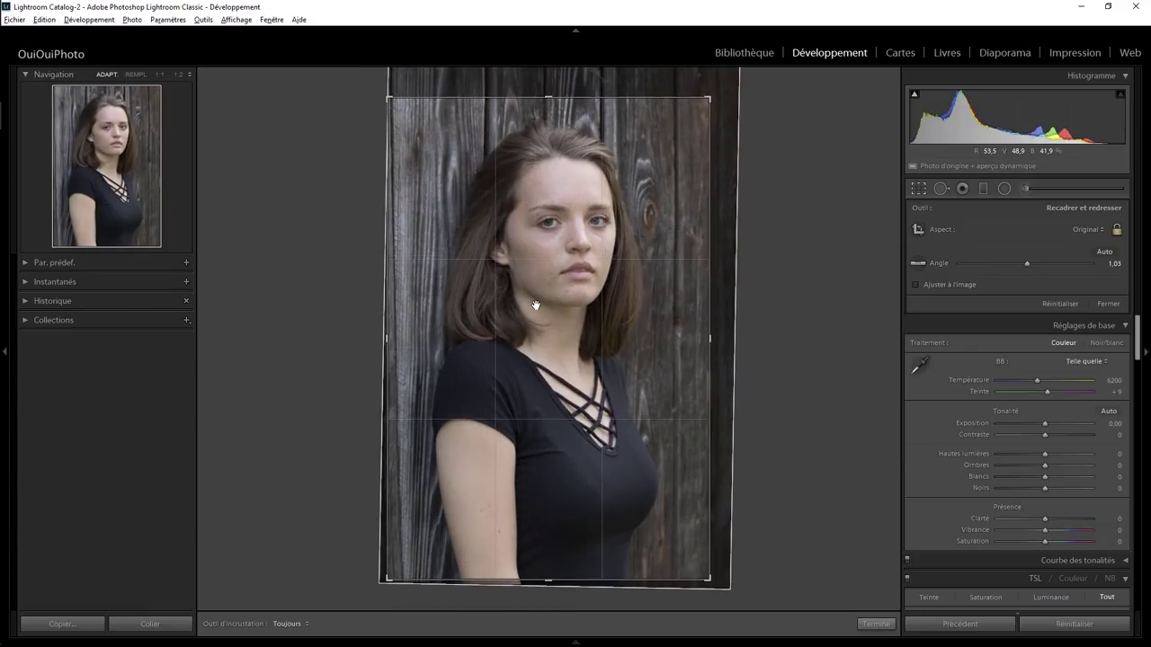
pyautogui.moveTo(529, 306)
pyautogui.mouseDown()
pyautogui.moveTo(516, 309)
pyautogui.moveTo(543, 302)
pyautogui.mouseUp()
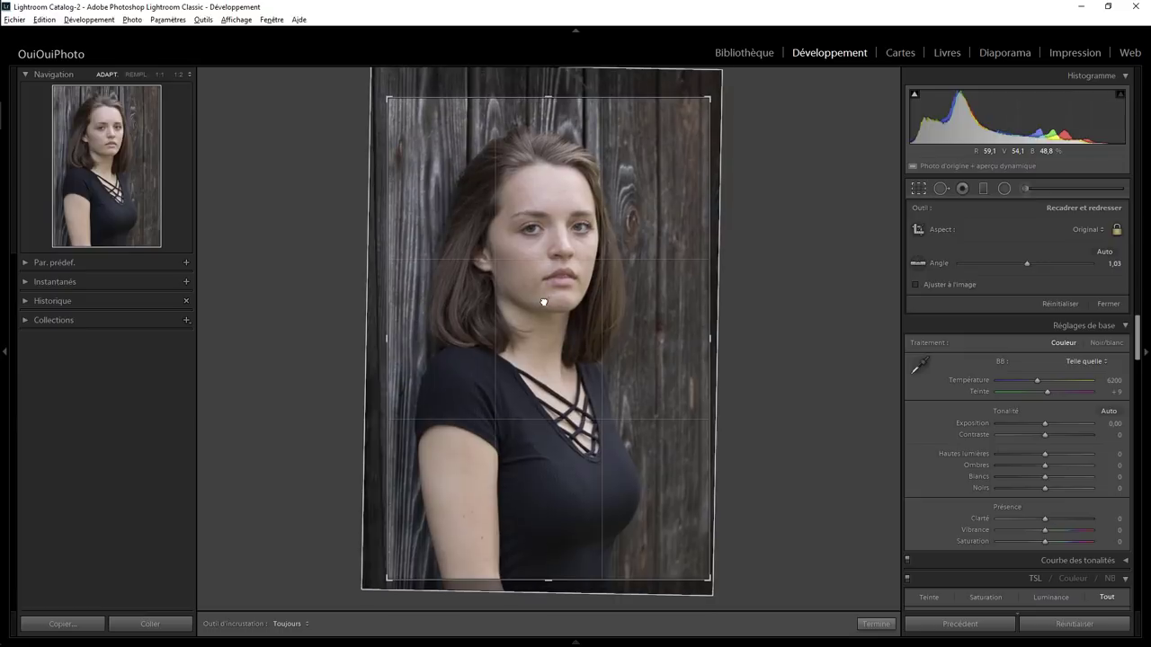
pyautogui.click(875, 623)
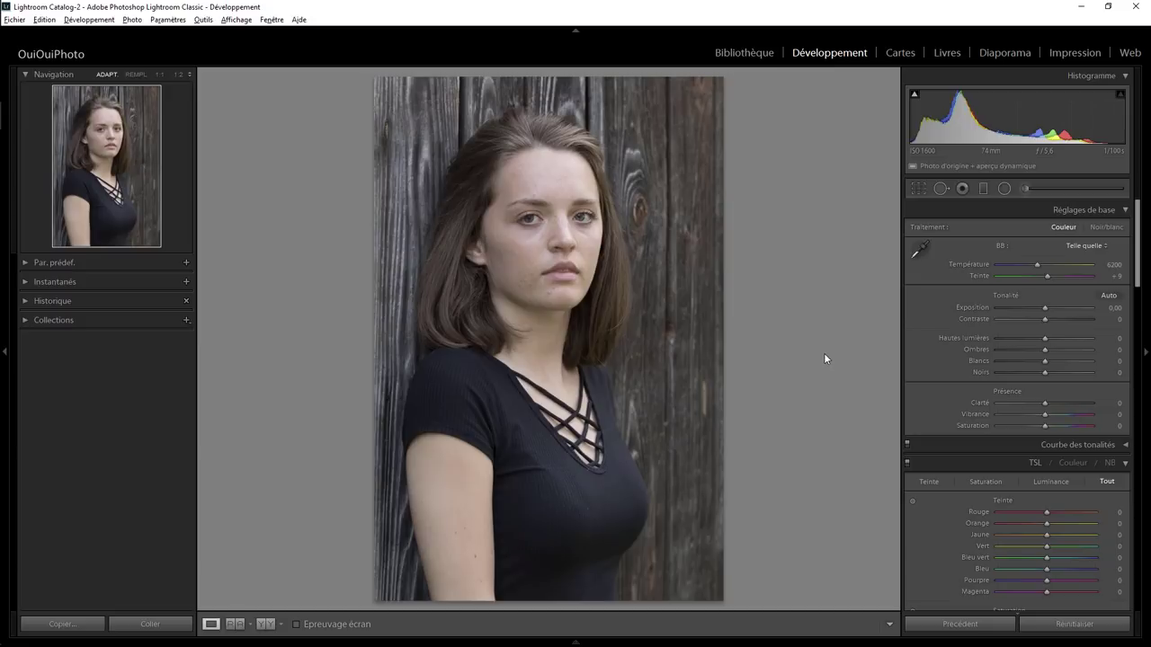
# Zoom to 1:1 on the chest and heal the first dust specks on the black top
pyautogui.click(544, 286)
pyautogui.click(627, 290)
pyautogui.click(579, 521)
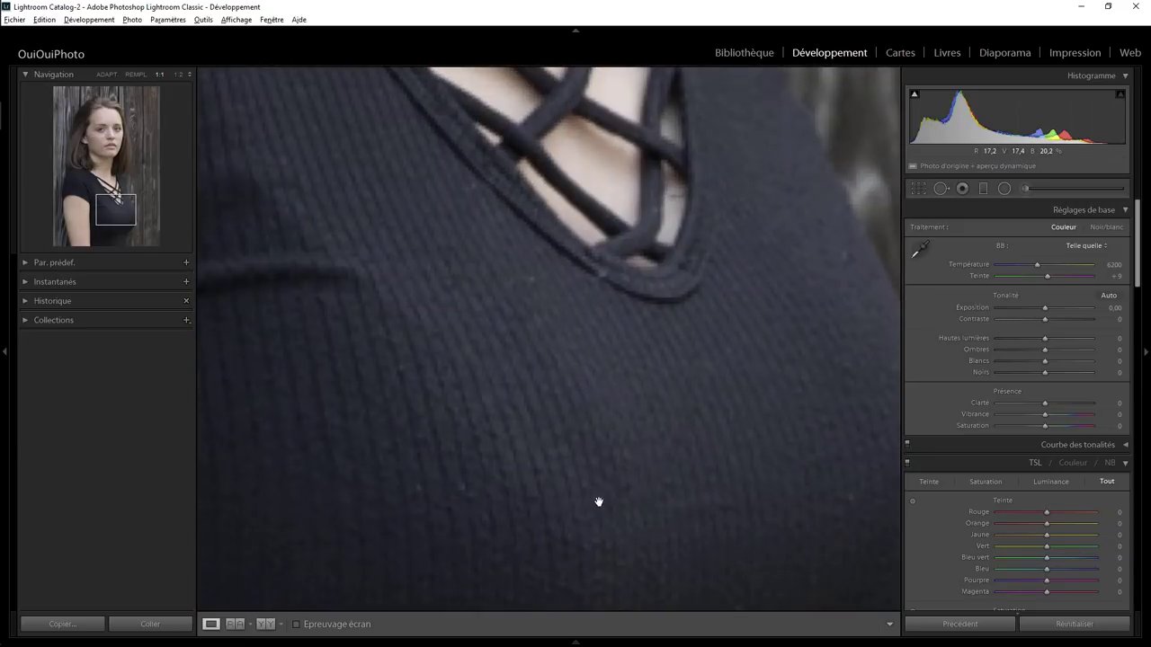
pyautogui.moveTo(554, 371); pyautogui.dragTo(547, 288)
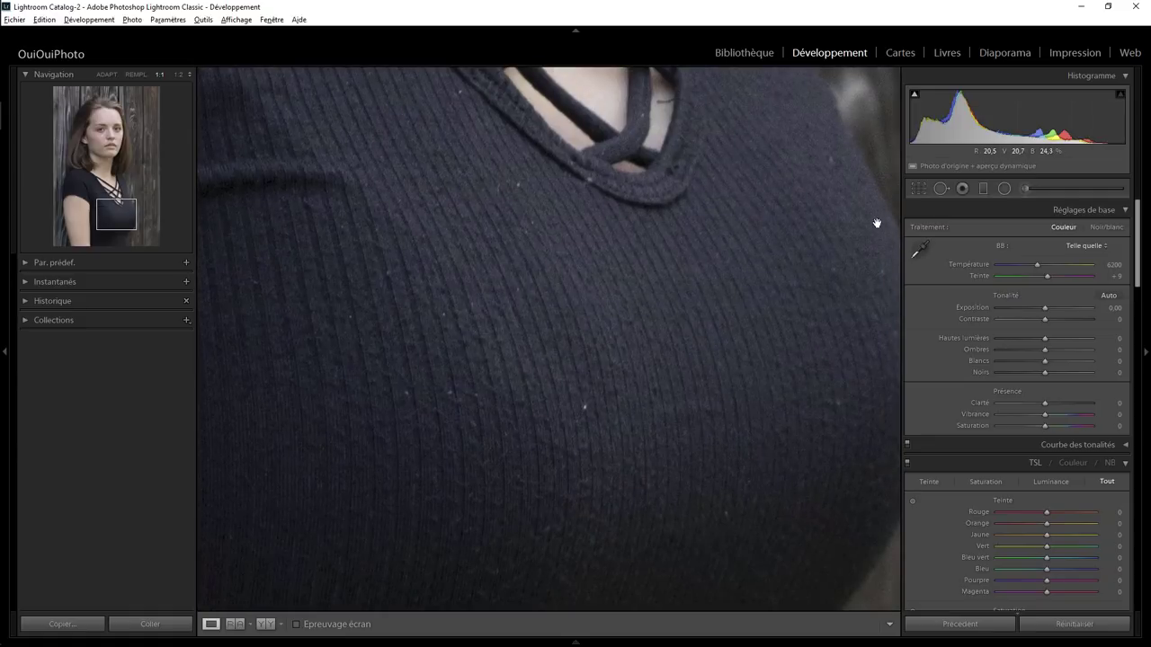
pyautogui.click(940, 188)
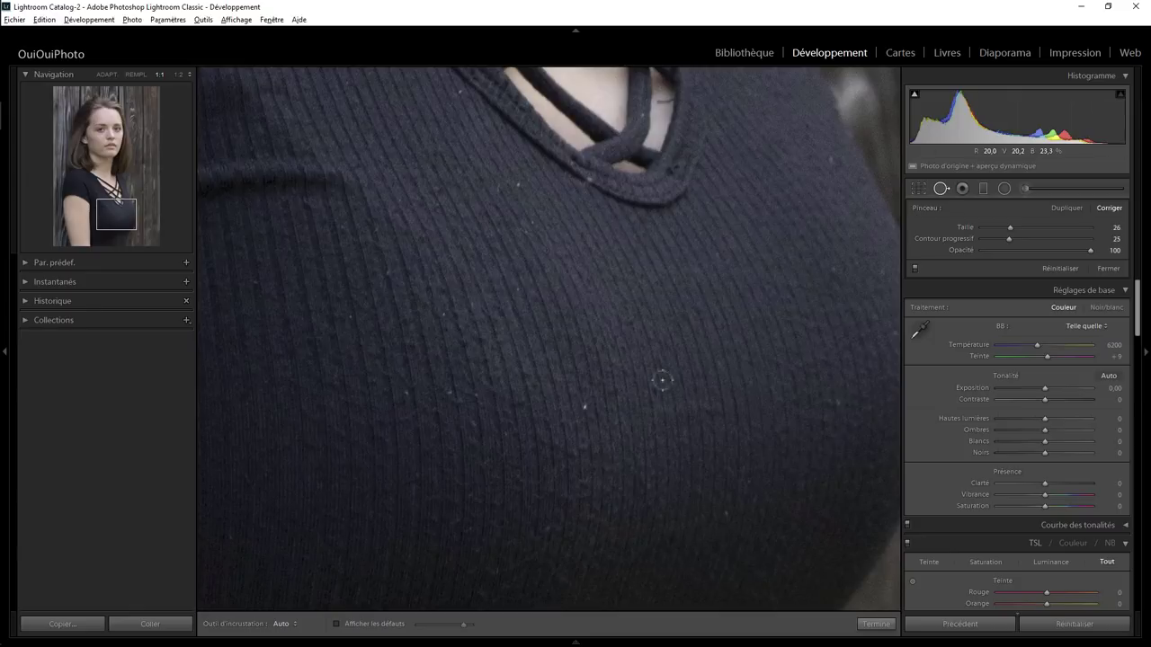
pyautogui.click(583, 407)
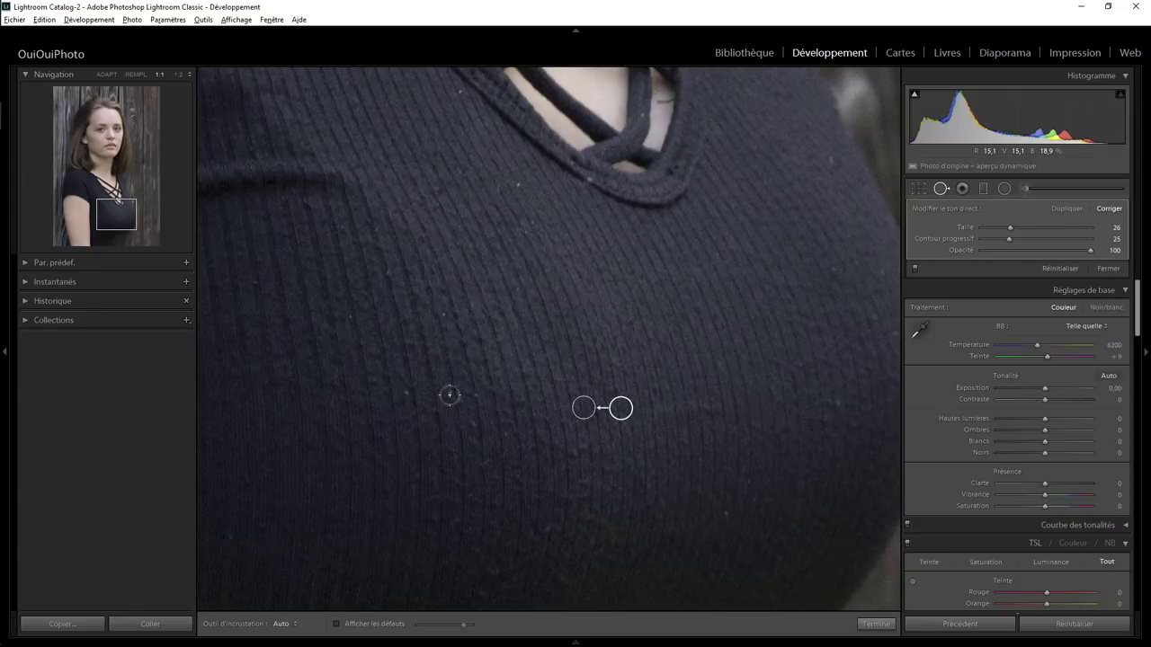
pyautogui.click(450, 395)
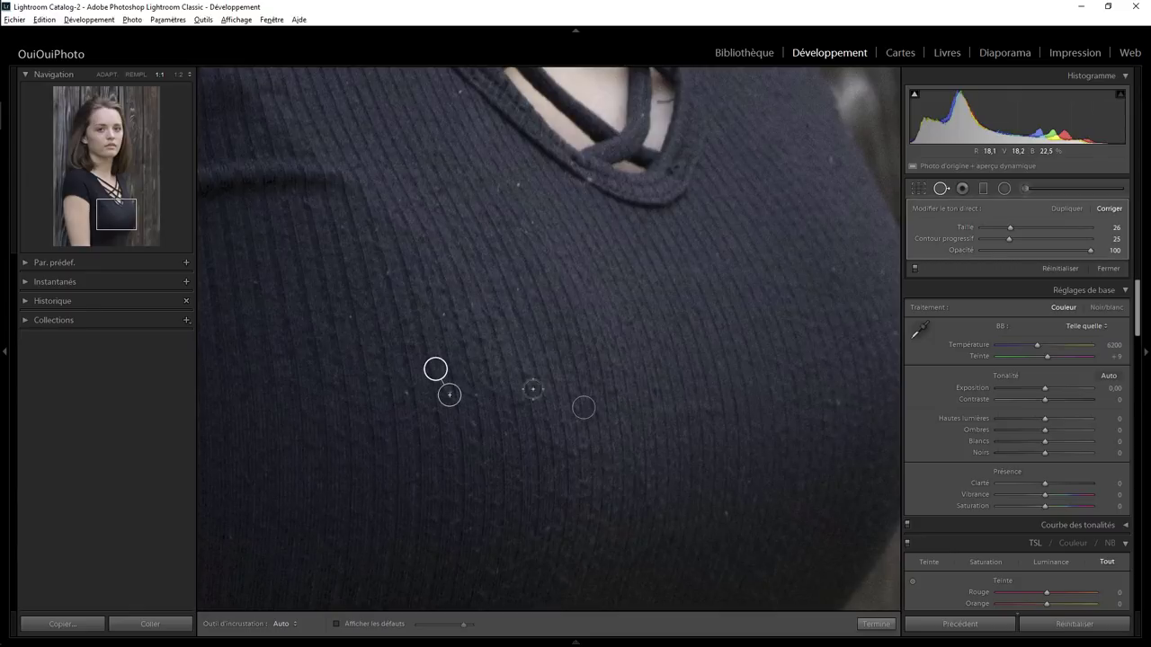
pyautogui.click(826, 161)
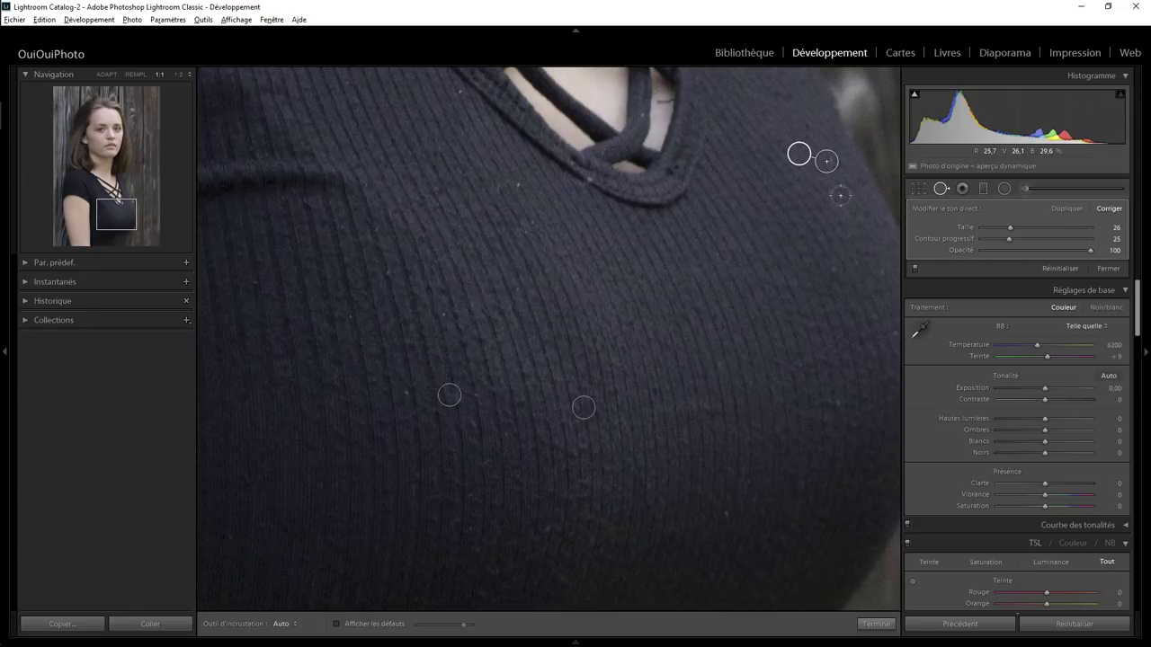
pyautogui.click(518, 182)
# Heal more specks on the left chest, the neckline strap and the lower part of the top
pyautogui.click(385, 273)
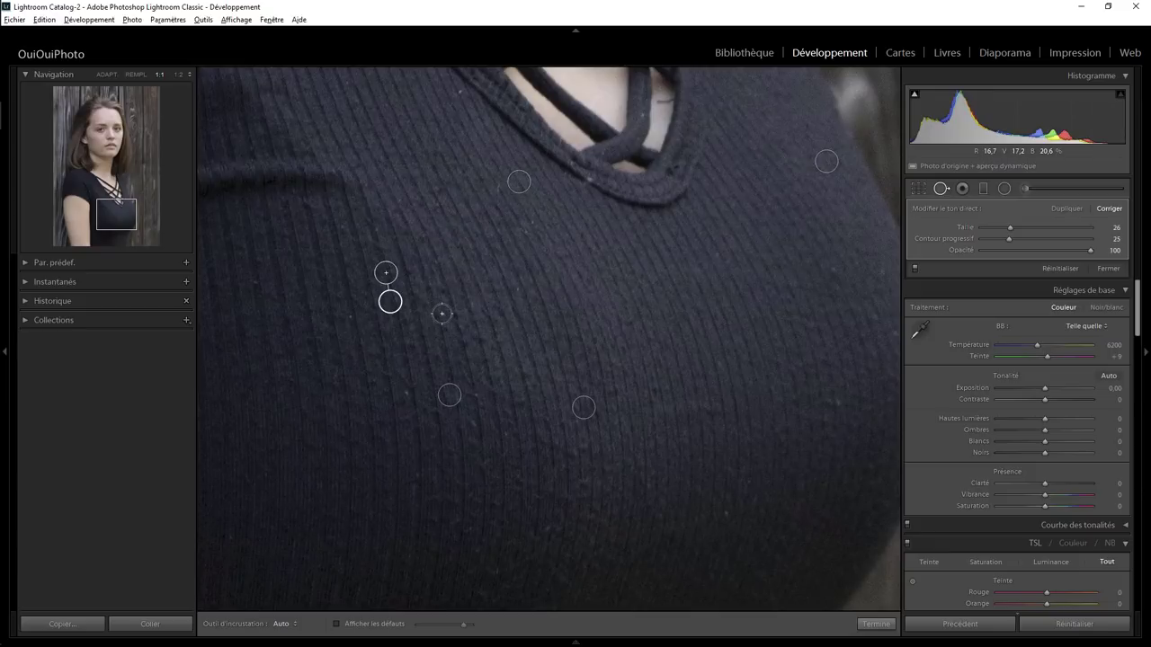
pyautogui.click(441, 313)
pyautogui.click(348, 316)
pyautogui.click(405, 393)
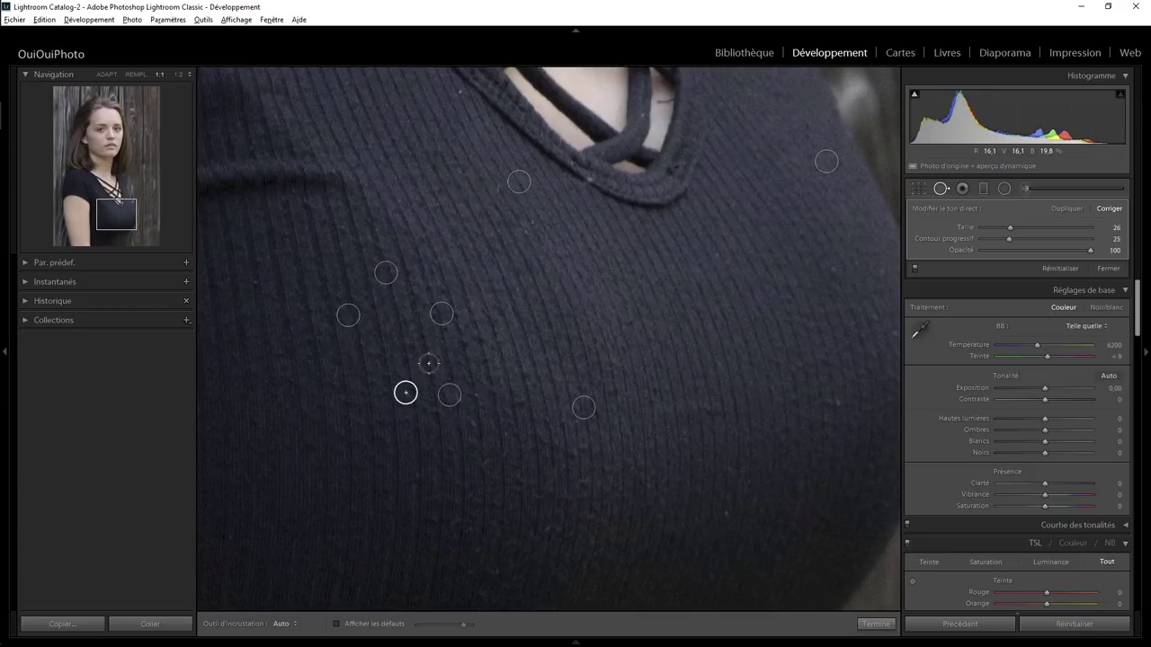
pyautogui.click(589, 182)
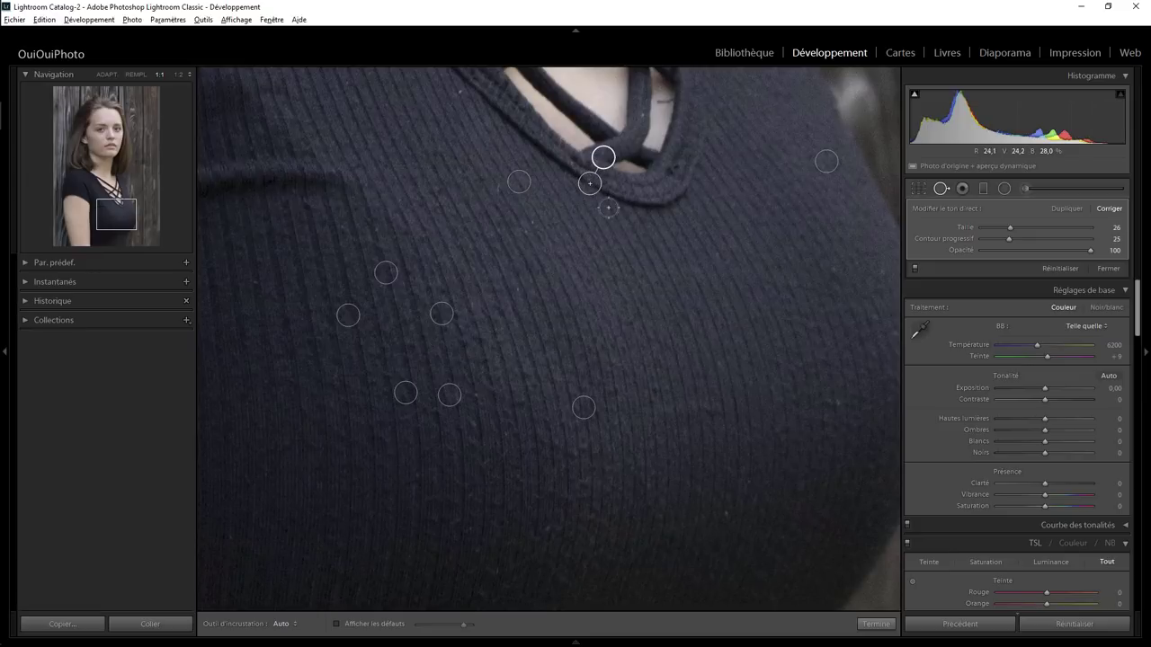
pyautogui.moveTo(602, 157); pyautogui.dragTo(561, 163)
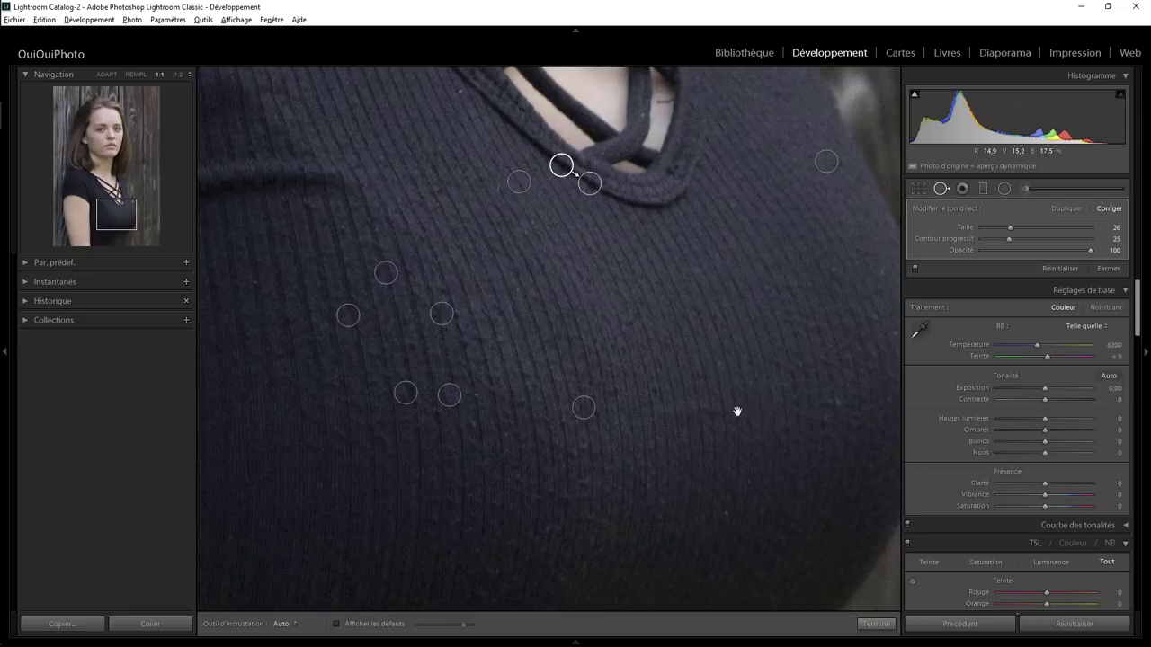
pyautogui.moveTo(772, 343)
pyautogui.mouseDown()
pyautogui.moveTo(462, 345)
pyautogui.moveTo(735, 165)
pyautogui.mouseUp()
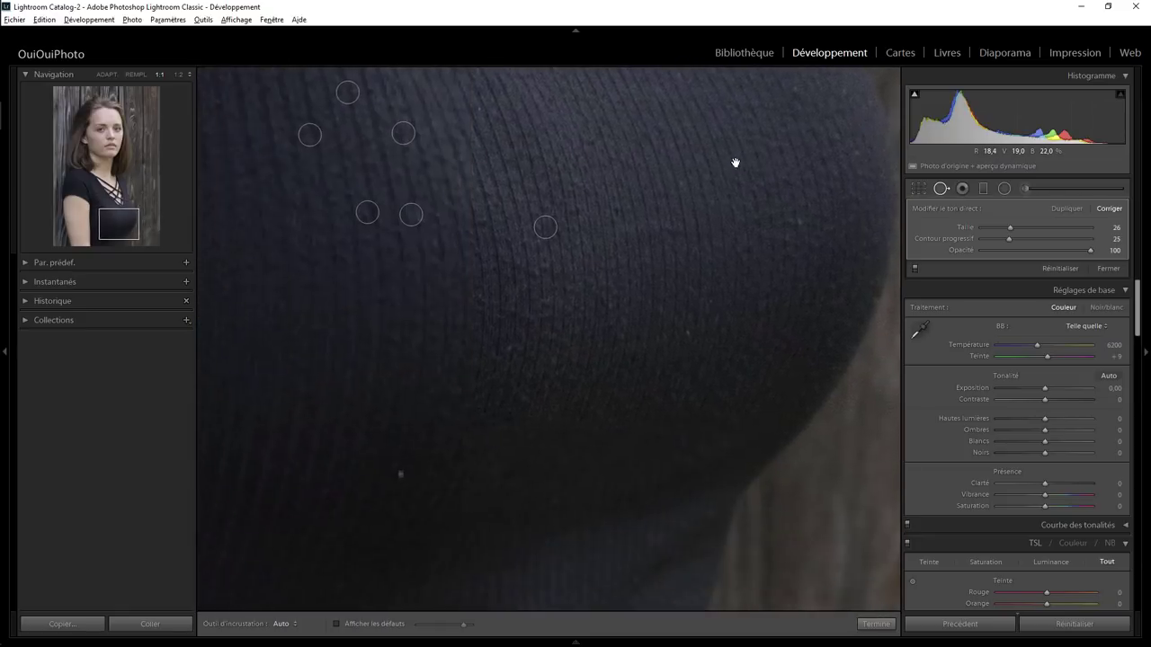
pyautogui.moveTo(478, 455); pyautogui.dragTo(662, 355)
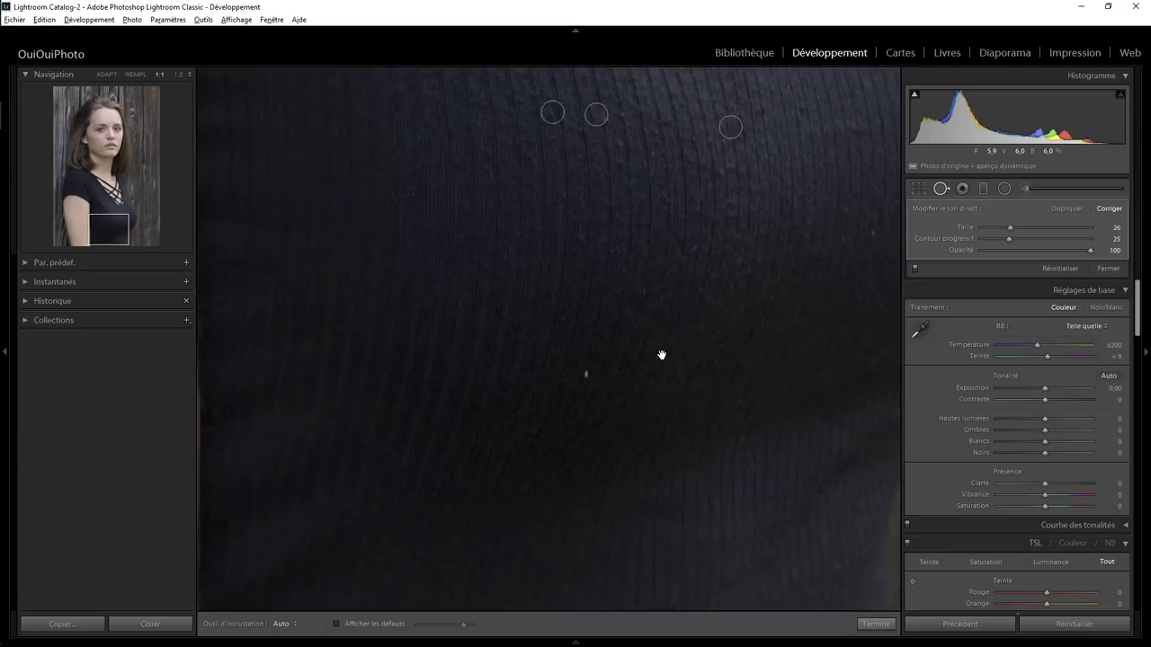
pyautogui.click(586, 372)
# Heal the dust specks on the shoulder, then finish Spot Removal and show the whole photo
pyautogui.moveTo(573, 303); pyautogui.dragTo(739, 245)
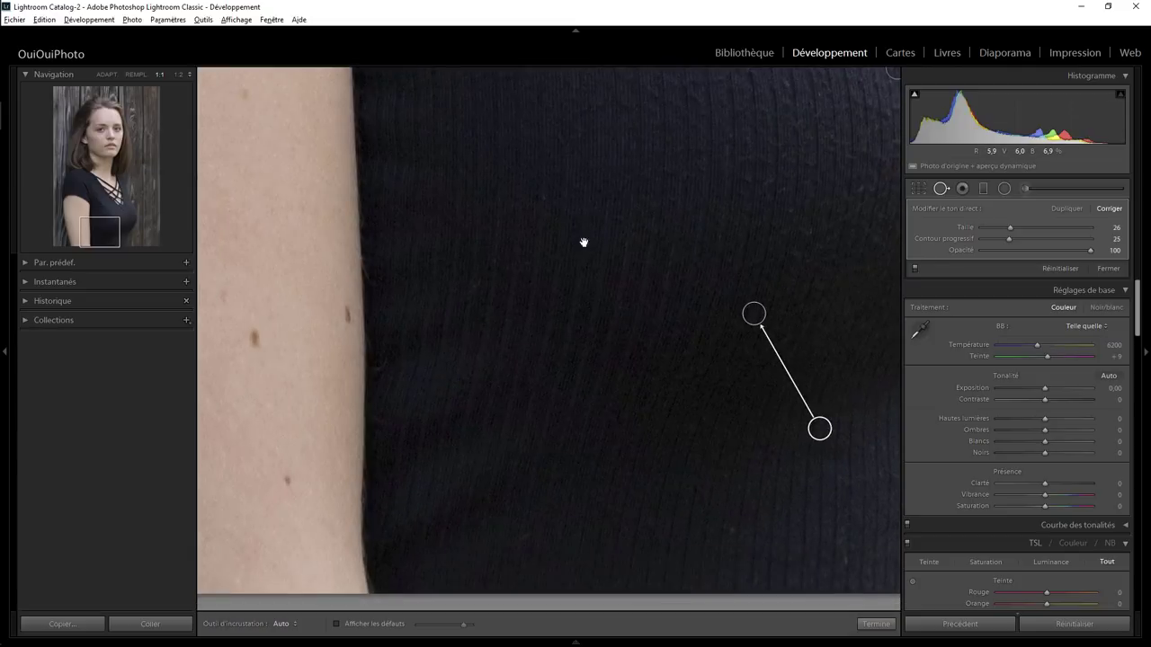
pyautogui.moveTo(584, 242); pyautogui.dragTo(577, 396)
pyautogui.moveTo(519, 278); pyautogui.dragTo(522, 603)
pyautogui.moveTo(539, 175); pyautogui.dragTo(549, 462)
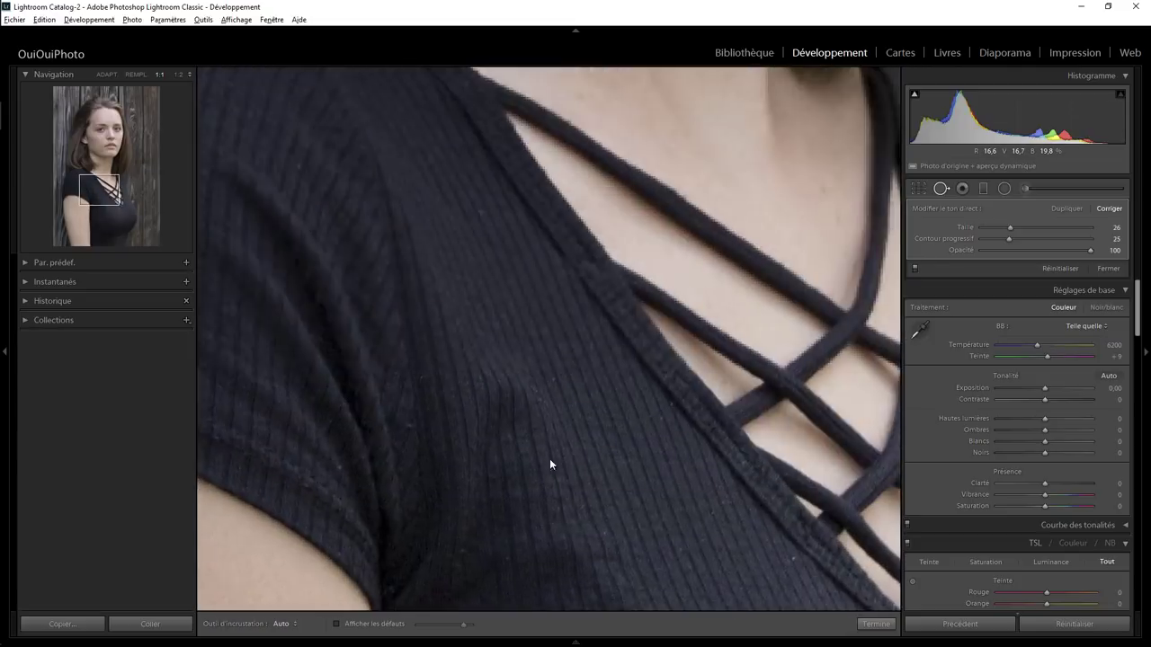
pyautogui.moveTo(502, 252)
pyautogui.mouseDown()
pyautogui.moveTo(417, 273)
pyautogui.moveTo(586, 267)
pyautogui.mouseUp()
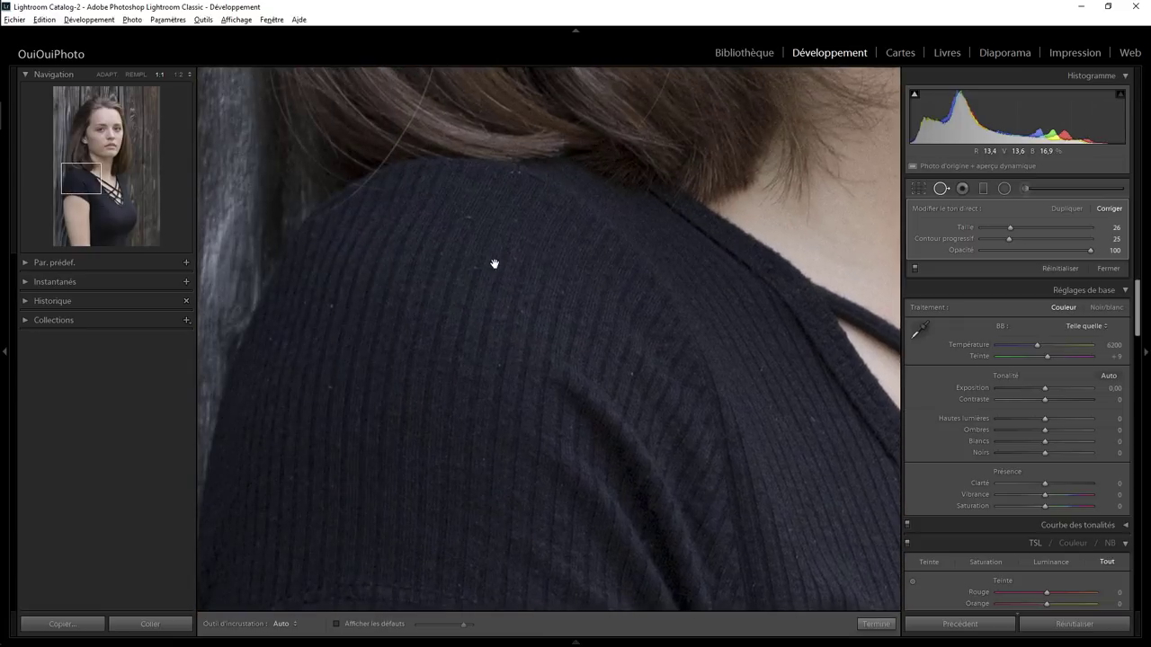
pyautogui.click(467, 214)
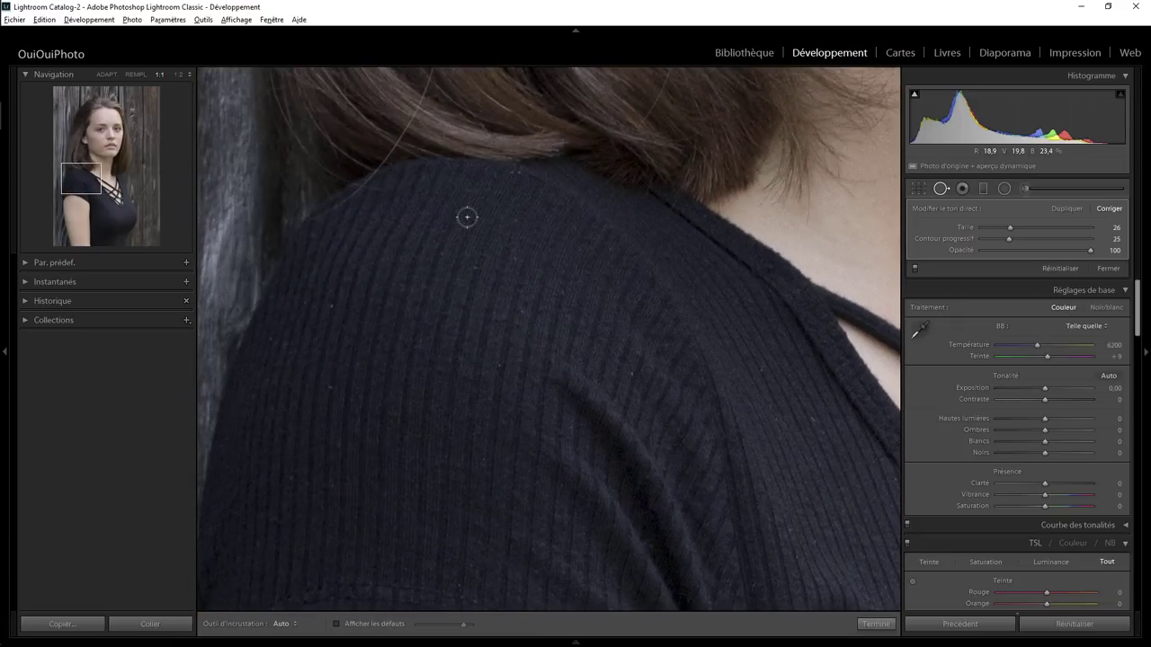
pyautogui.click(474, 268)
pyautogui.click(333, 306)
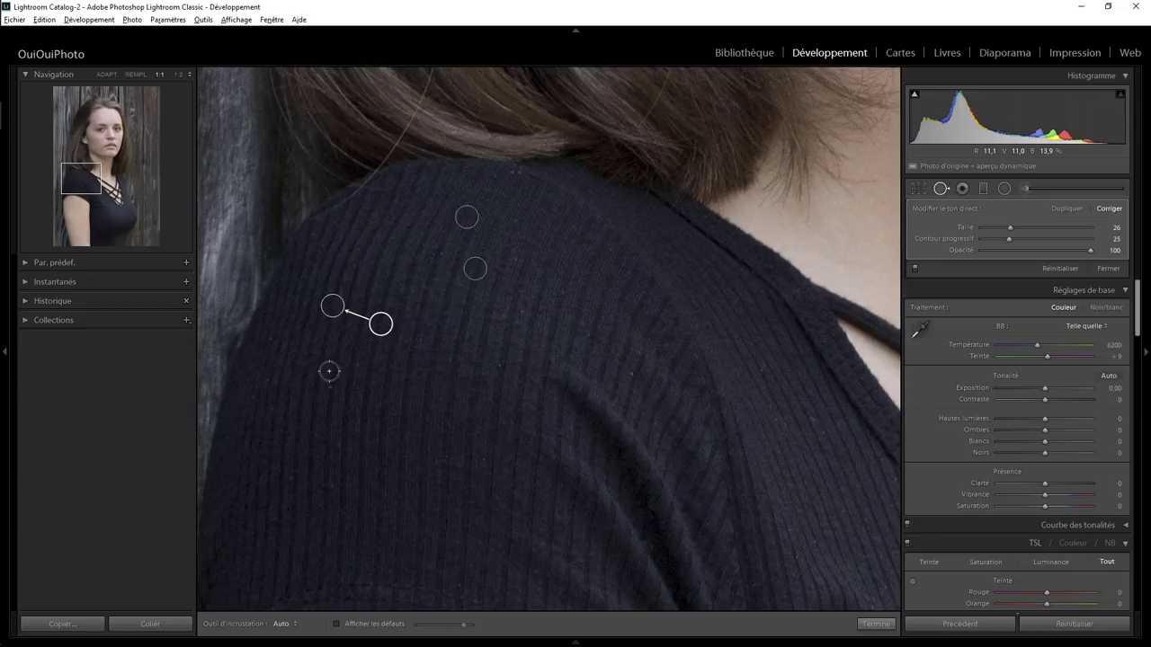
pyautogui.click(330, 381)
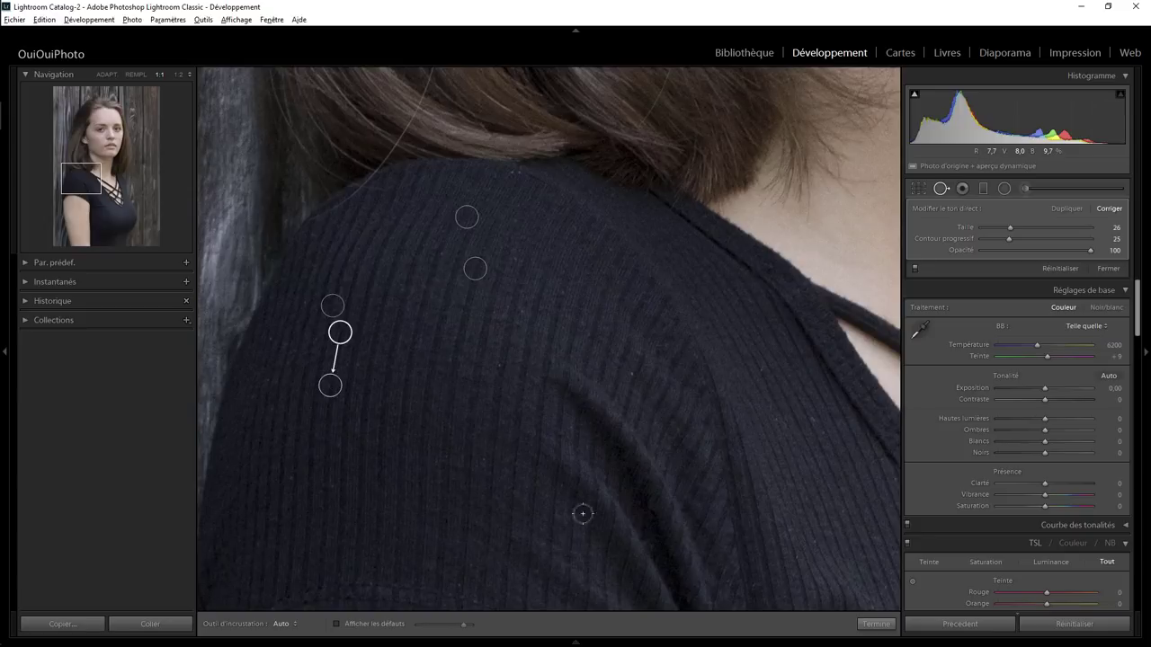
pyautogui.click(869, 621)
pyautogui.click(549, 227)
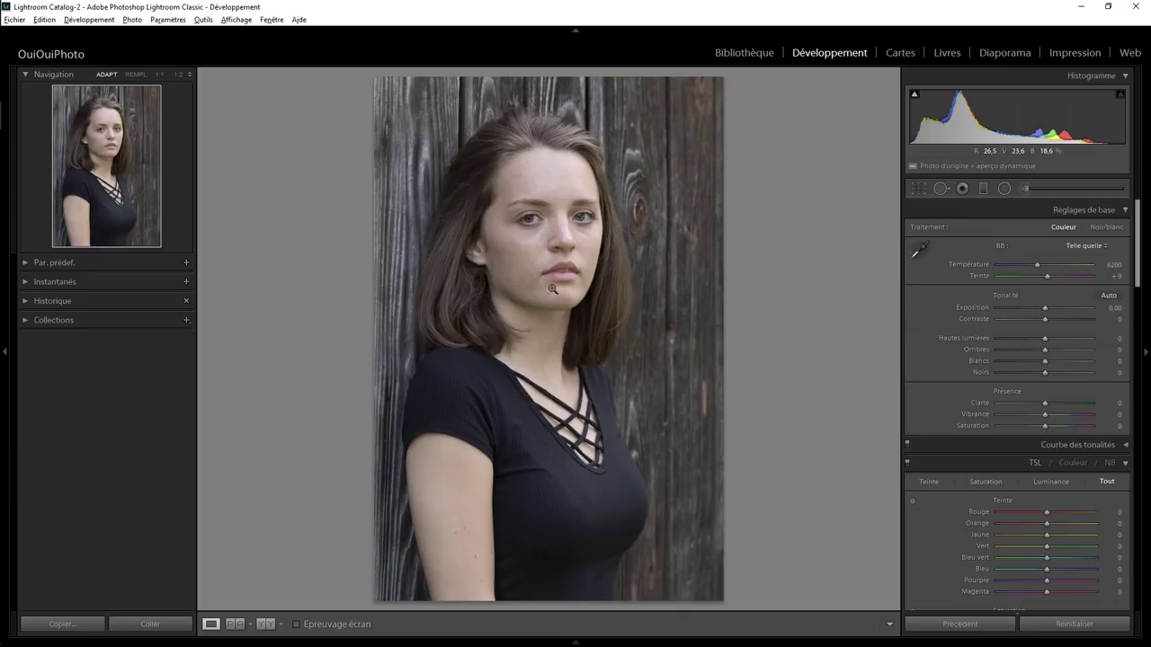
# Zoom to 1:1 and heal the blemishes below the lower lip and on the chin
pyautogui.click(553, 291)
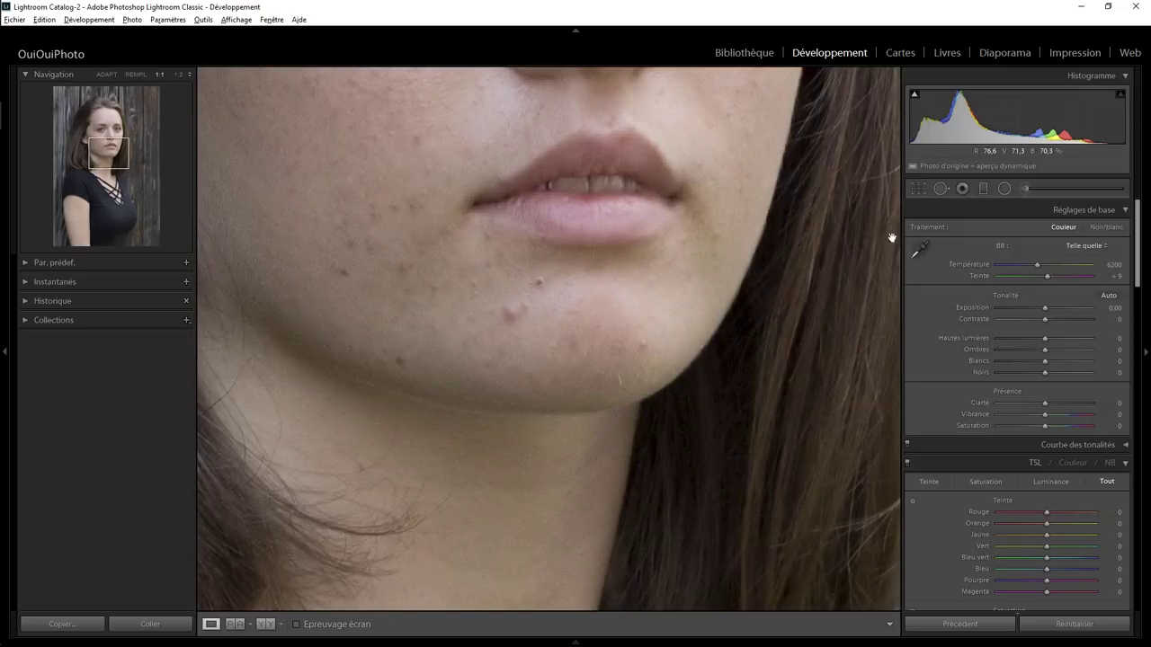
pyautogui.click(940, 188)
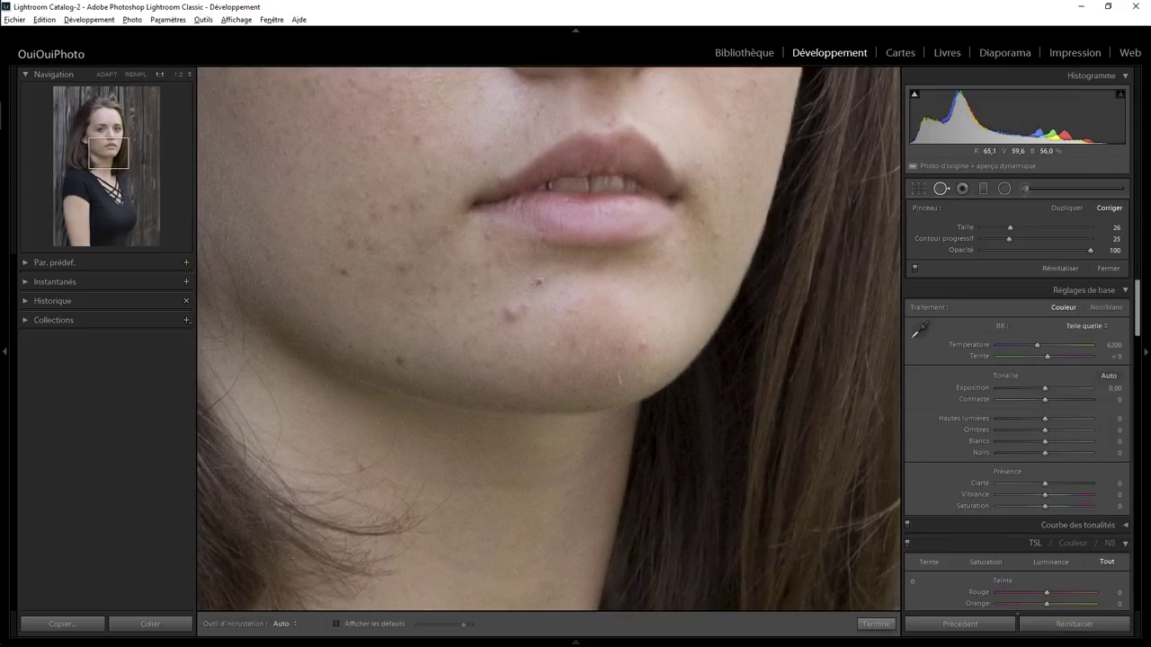
pyautogui.click(539, 280)
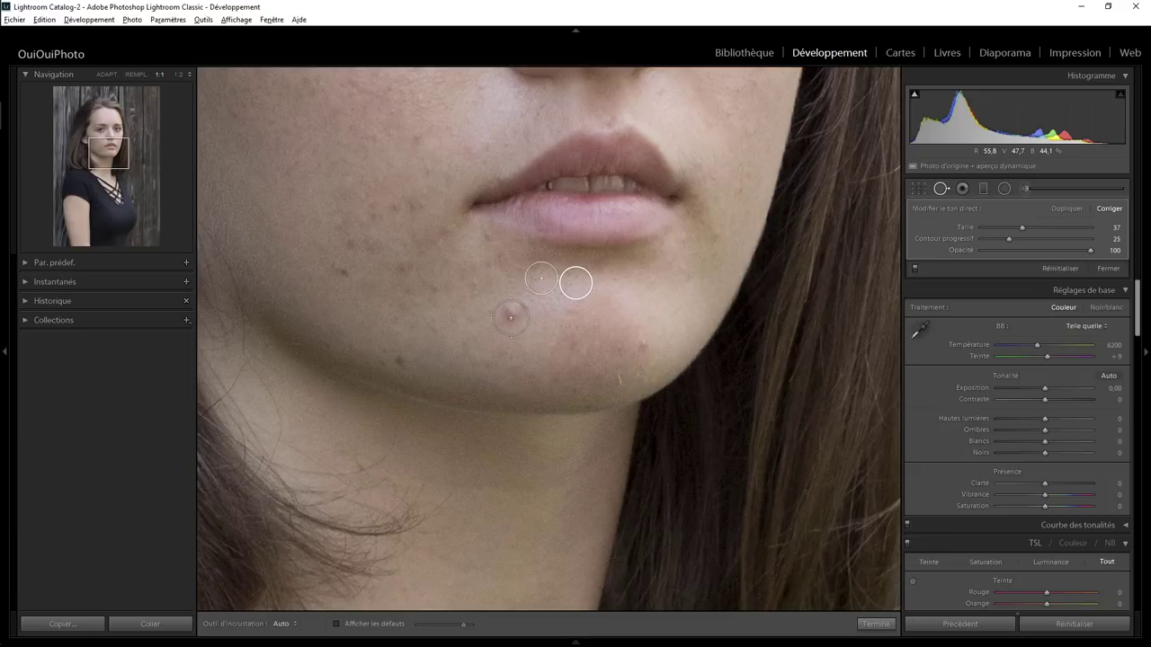
pyautogui.click(510, 317)
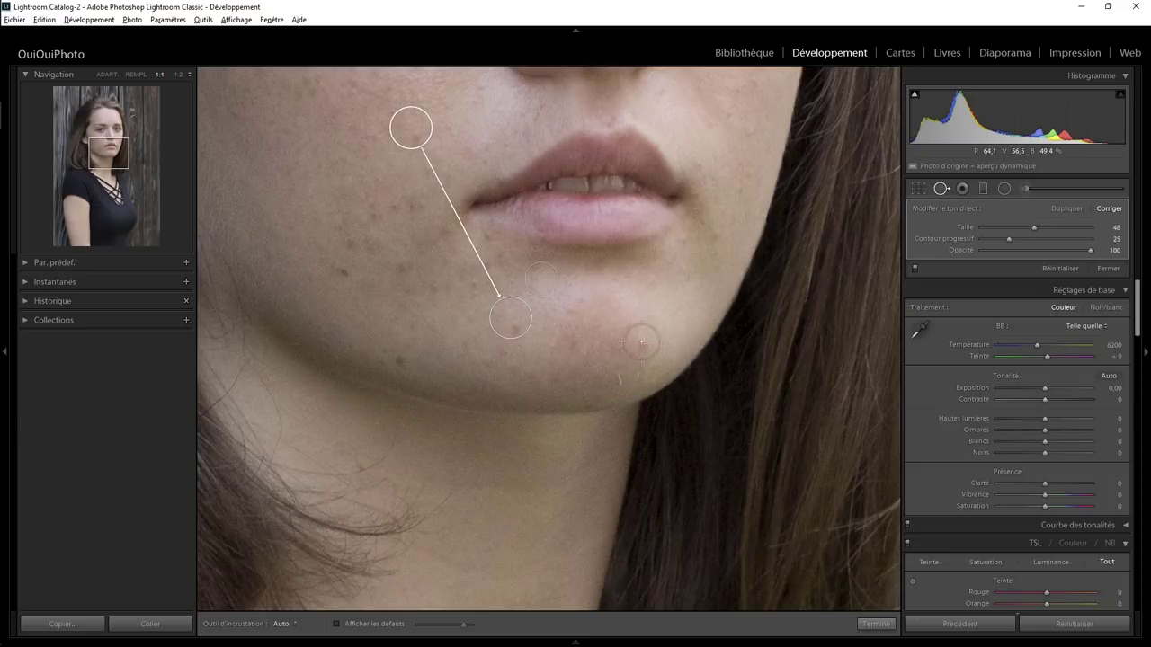
pyautogui.moveTo(406, 137); pyautogui.dragTo(462, 357)
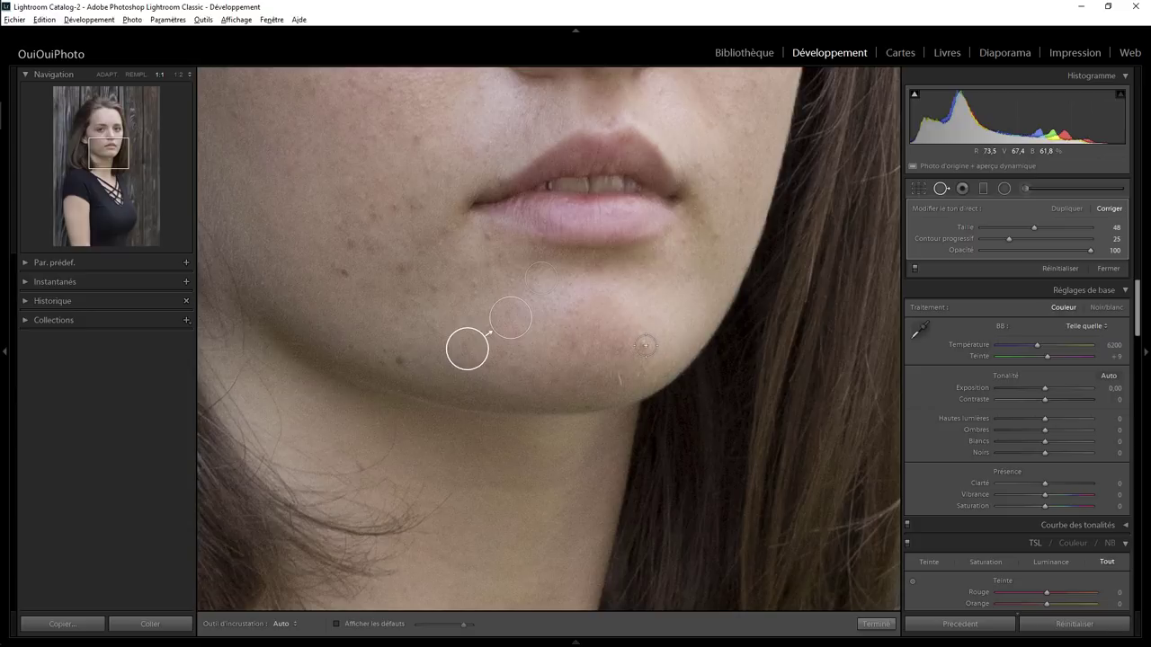
pyautogui.scroll(-5, 645, 346)
pyautogui.click(645, 345)
pyautogui.moveTo(610, 331); pyautogui.dragTo(619, 311)
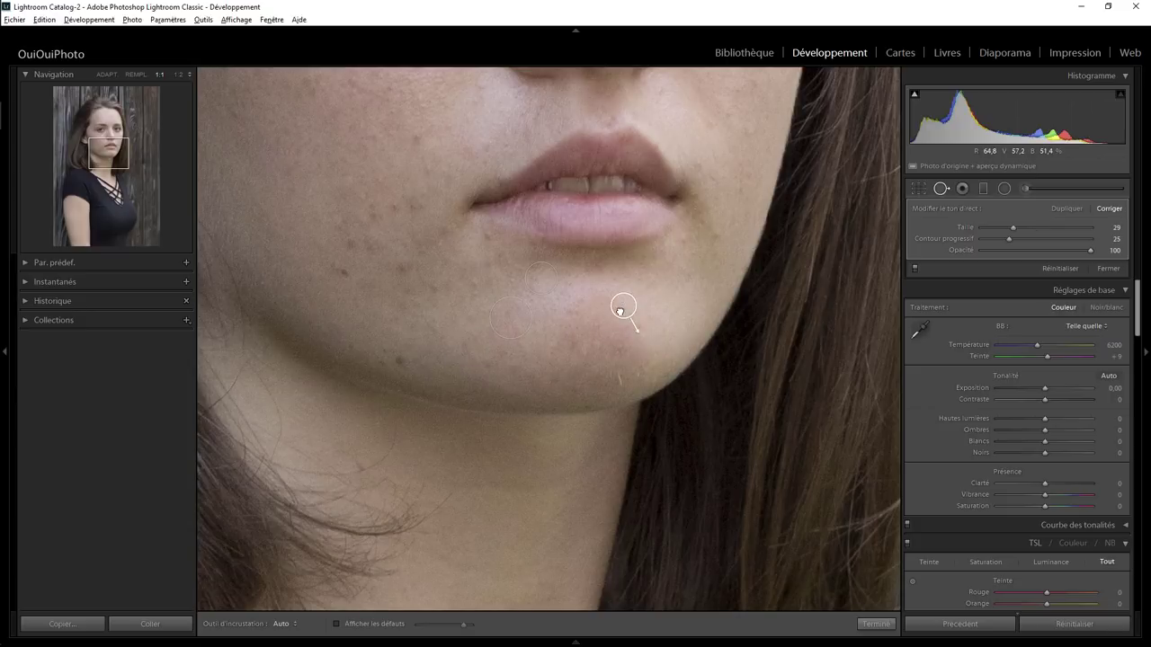
# Heal blemishes on the chin's right side, the jawline and the left cheek, using clean skin as sources
pyautogui.scroll(2, 617, 347)
pyautogui.click(617, 348)
pyautogui.moveTo(616, 381); pyautogui.dragTo(582, 319)
pyautogui.scroll(-2, 609, 355)
pyautogui.click(580, 357)
pyautogui.moveTo(417, 233); pyautogui.dragTo(676, 276)
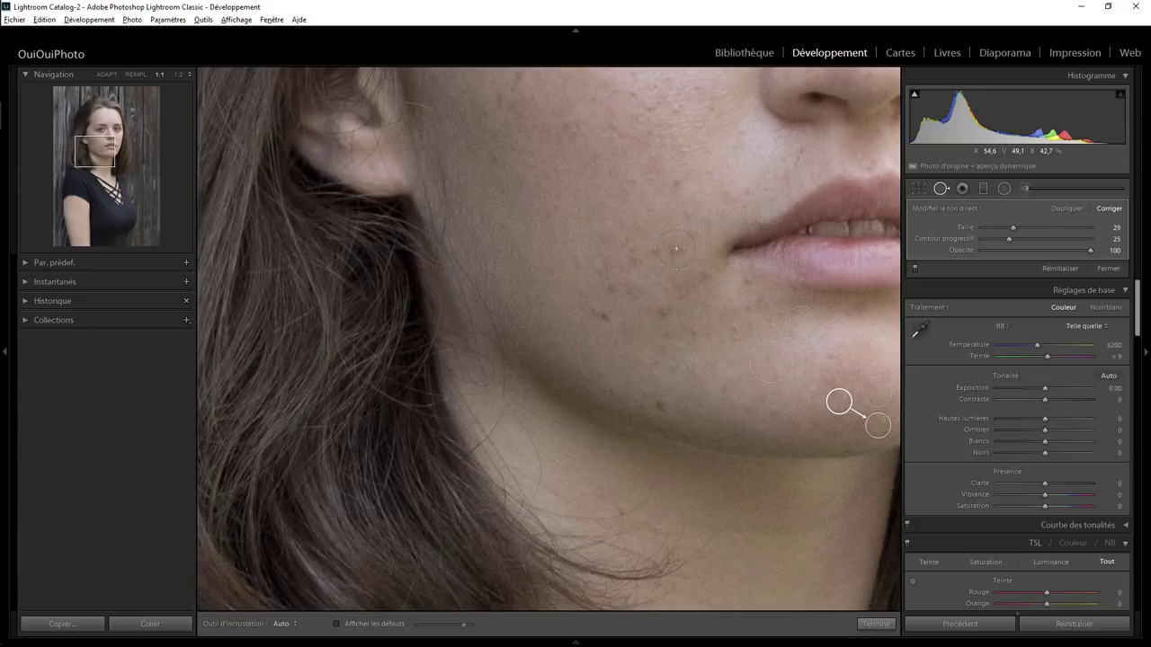
pyautogui.scroll(5, 678, 244)
pyautogui.click(570, 243)
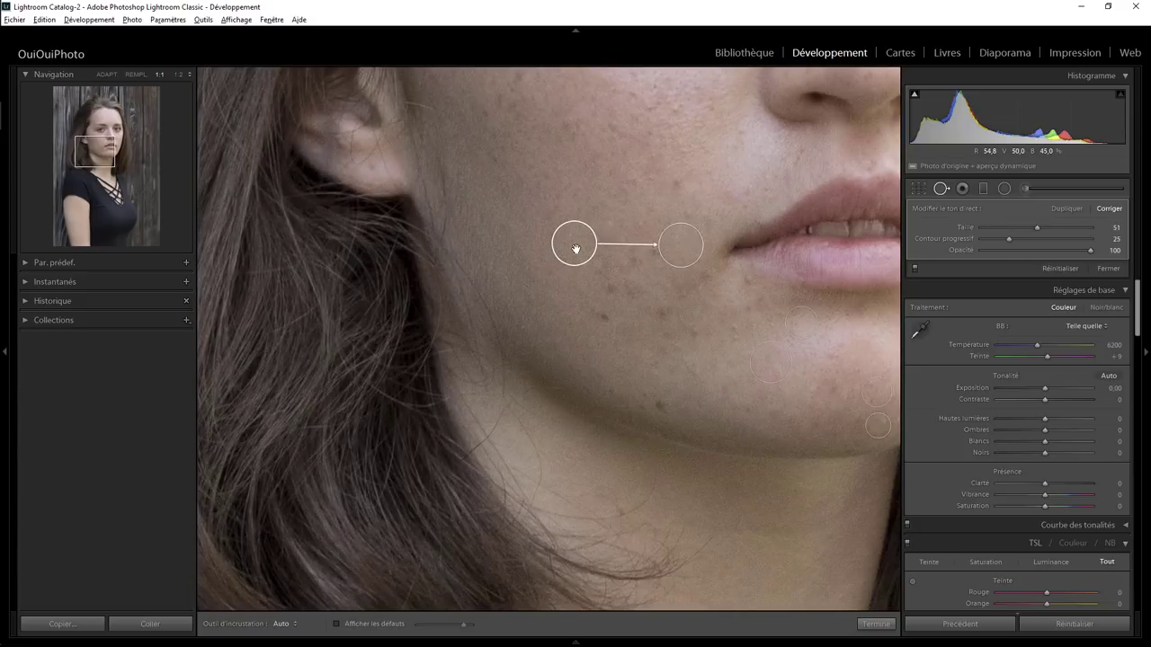
pyautogui.moveTo(575, 249); pyautogui.dragTo(618, 220)
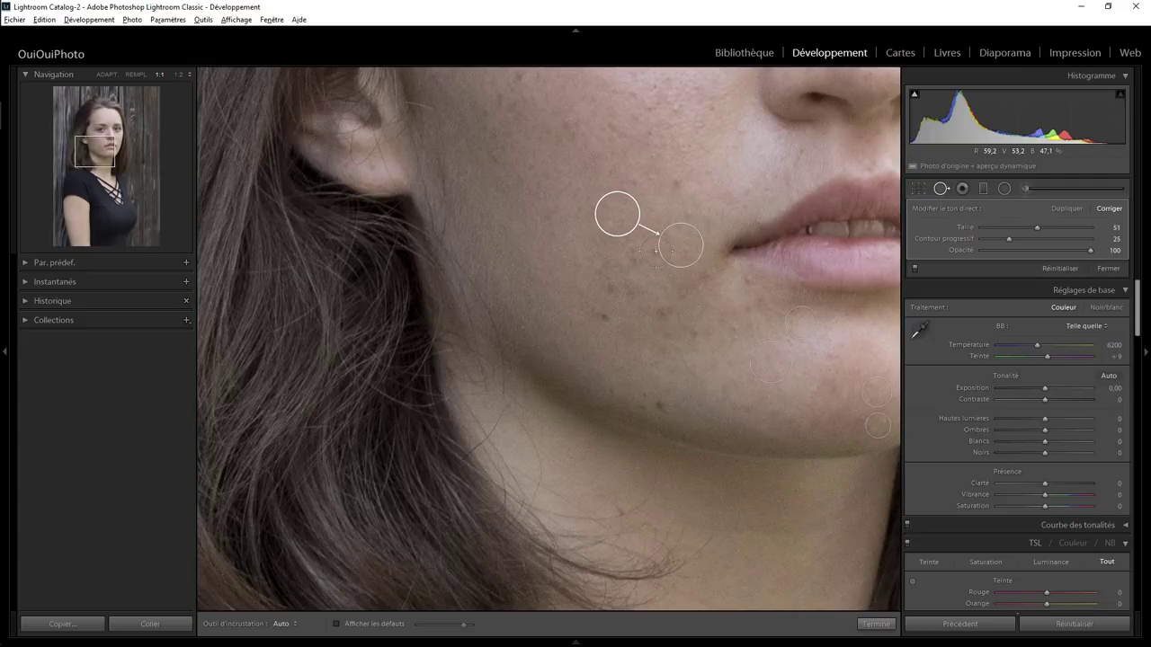
# Heal the remaining spots and the larger blemished area on the left cheek
pyautogui.scroll(-4, 652, 256)
pyautogui.scroll(2, 636, 287)
pyautogui.click(603, 262)
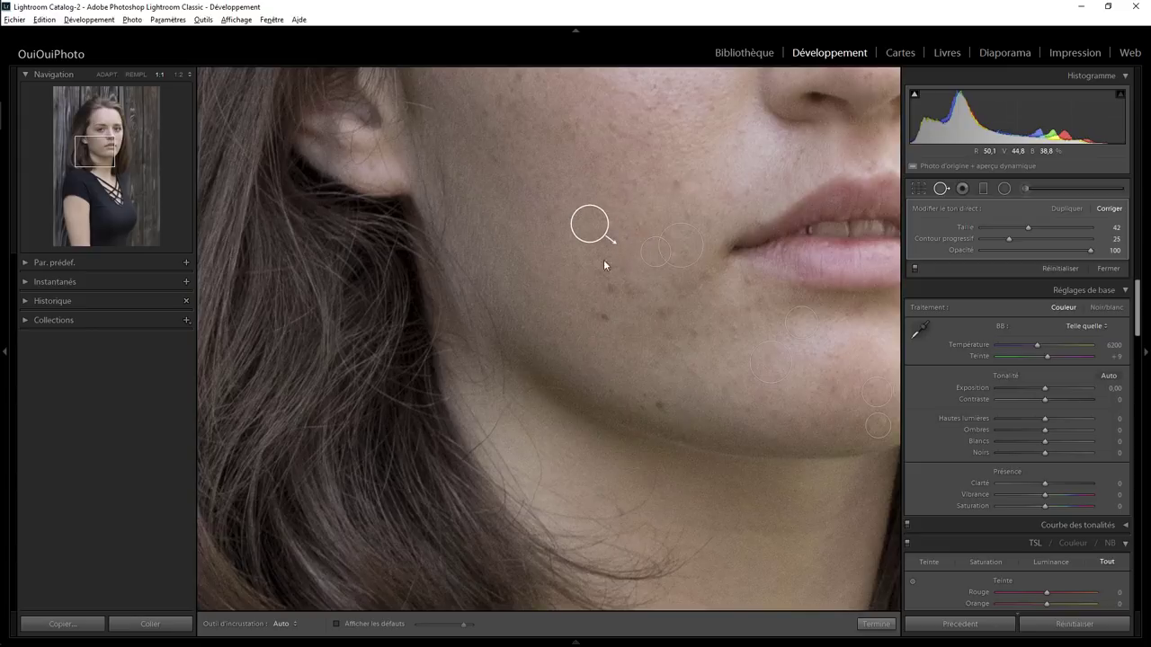
pyautogui.click(661, 316)
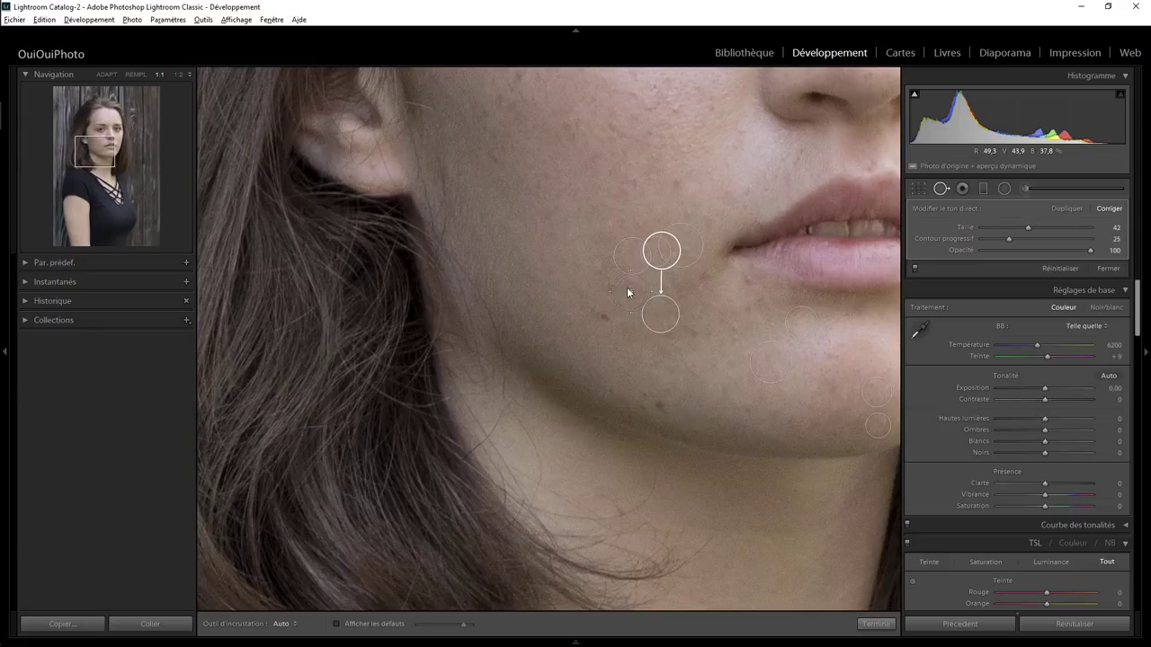
pyautogui.scroll(4, 629, 229)
pyautogui.click(591, 260)
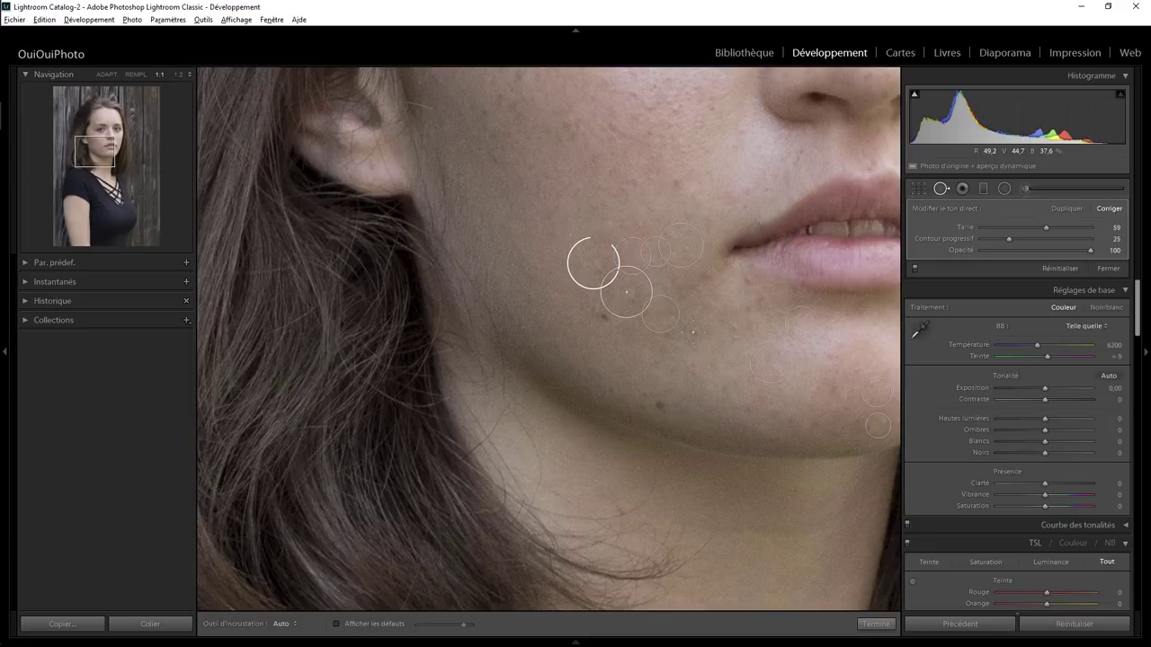
pyautogui.scroll(-6, 593, 263)
# Heal the small spots near the jaw and close to the mouth, resampling from adjacent skin
pyautogui.click(727, 362)
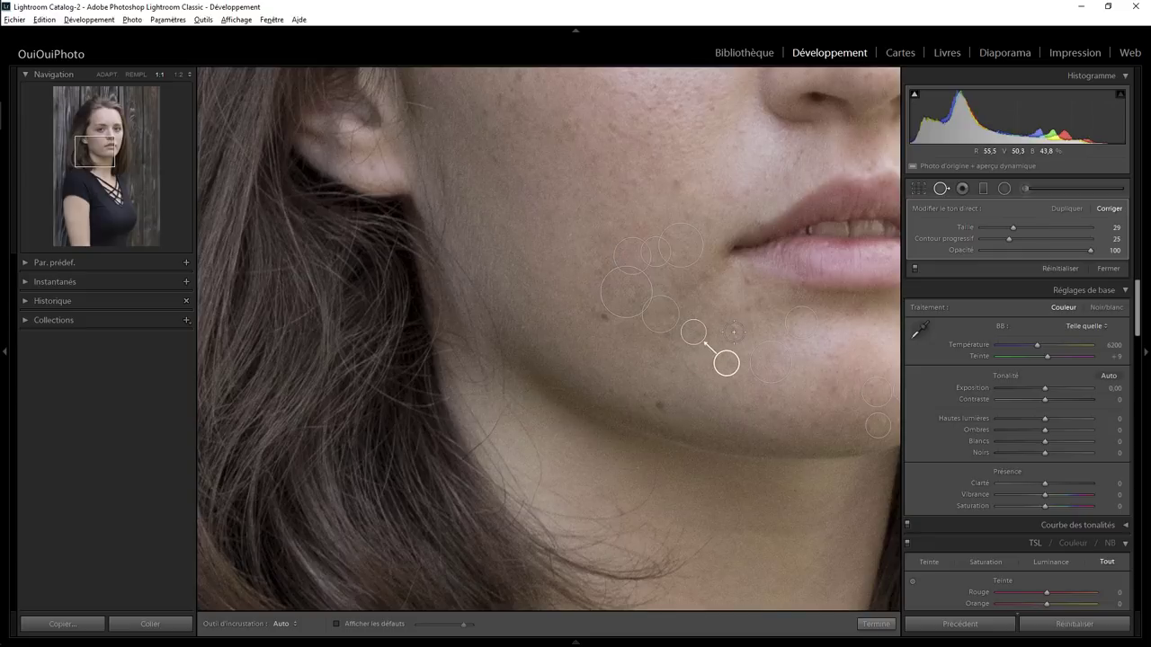
pyautogui.click(733, 332)
pyautogui.click(746, 285)
pyautogui.moveTo(706, 249); pyautogui.dragTo(710, 288)
pyautogui.moveTo(795, 147); pyautogui.dragTo(548, 282)
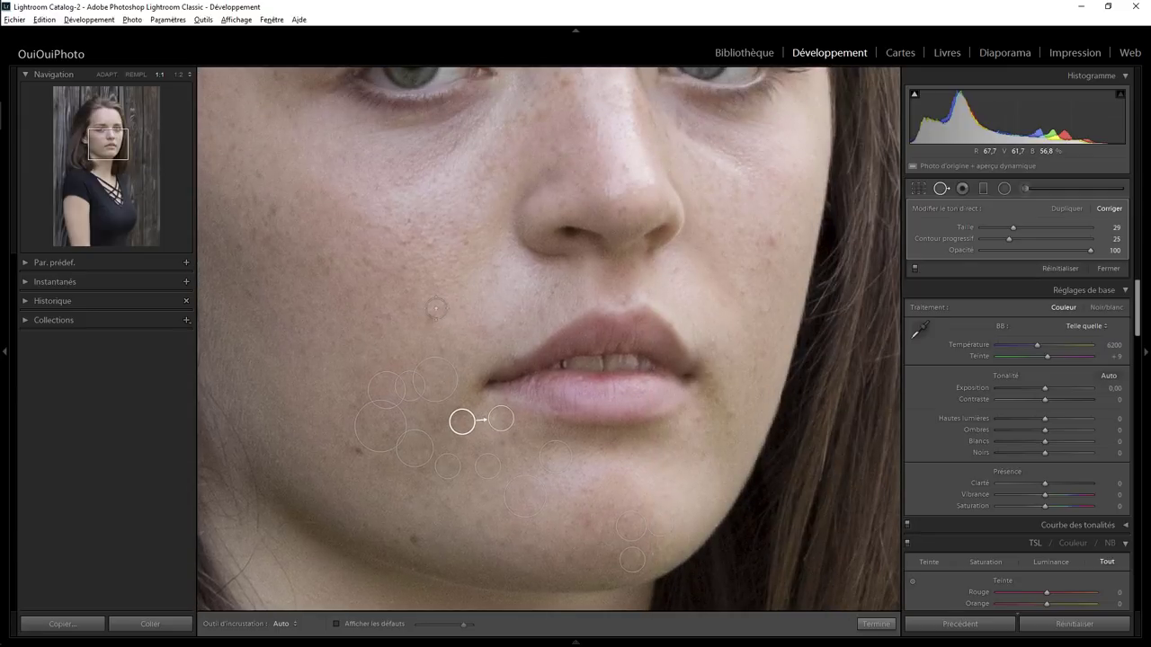
# Heal the blemish beside the mouth, the right-cheek spots and the spot on the nose
pyautogui.click(401, 329)
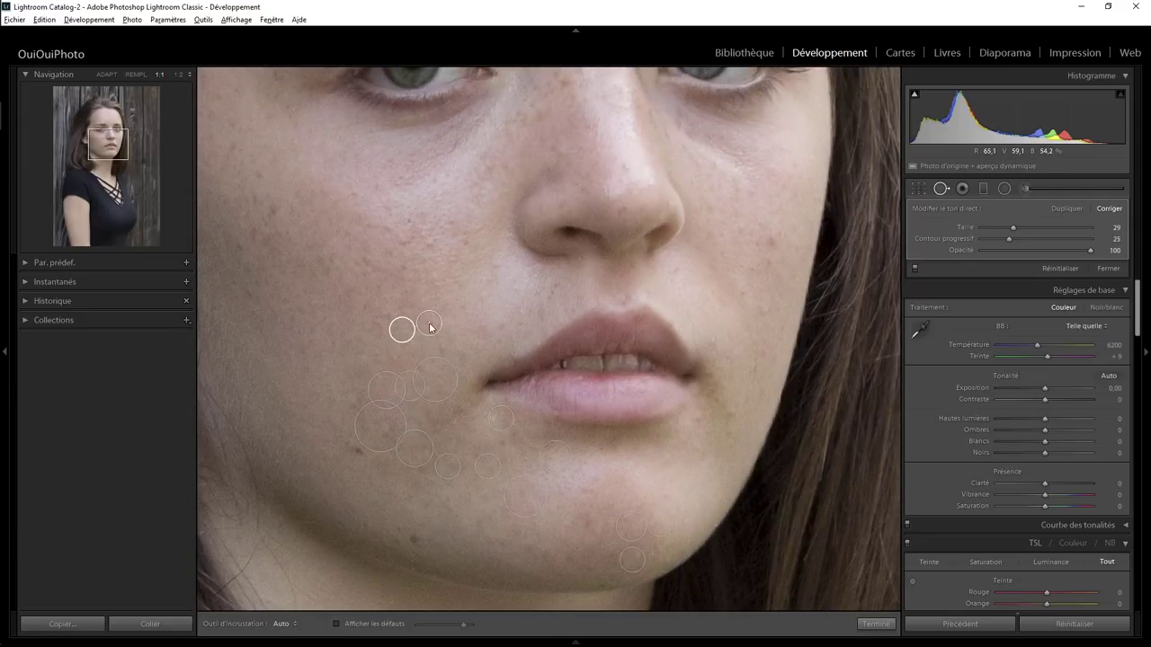
pyautogui.click(762, 312)
pyautogui.click(773, 243)
pyautogui.scroll(3, 495, 378)
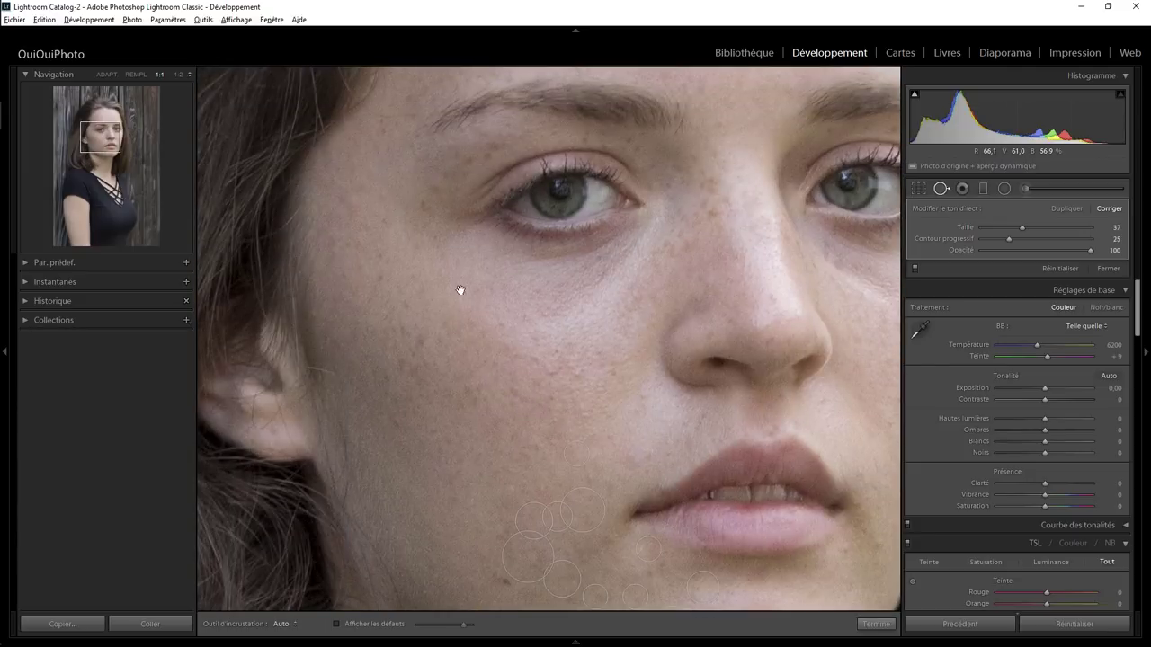
pyautogui.moveTo(460, 291); pyautogui.dragTo(390, 393)
pyautogui.scroll(-2, 693, 405)
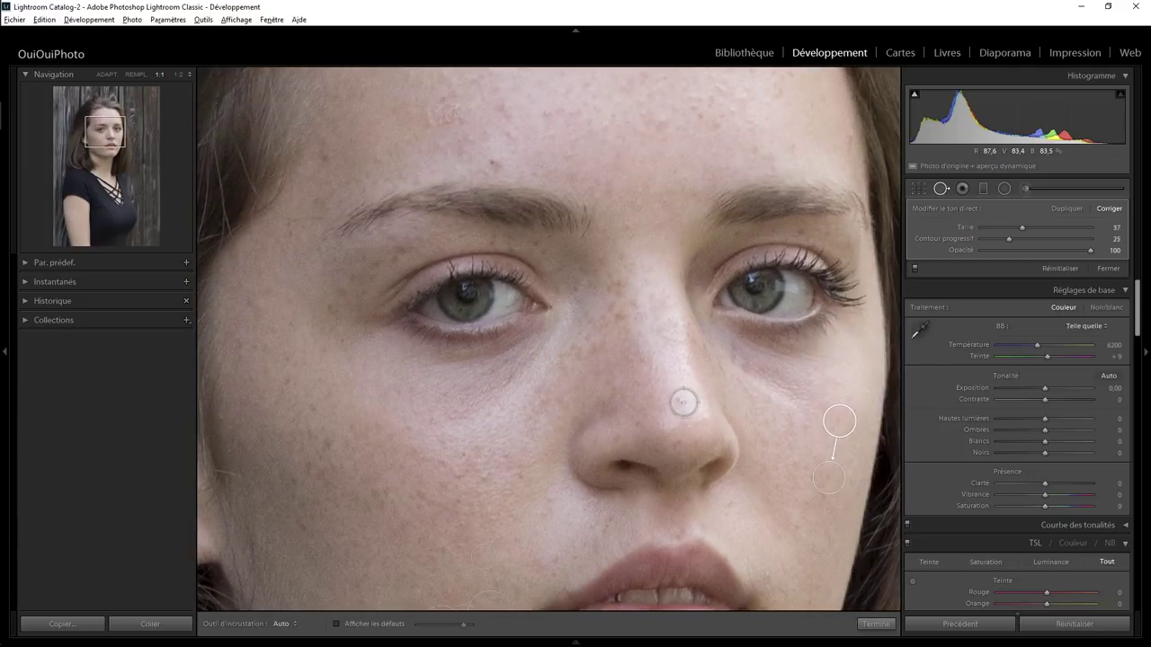
pyautogui.click(682, 403)
# Paint out the blemishes above the brow and near the hairline, moving sources to clean skin
pyautogui.moveTo(495, 188); pyautogui.dragTo(499, 364)
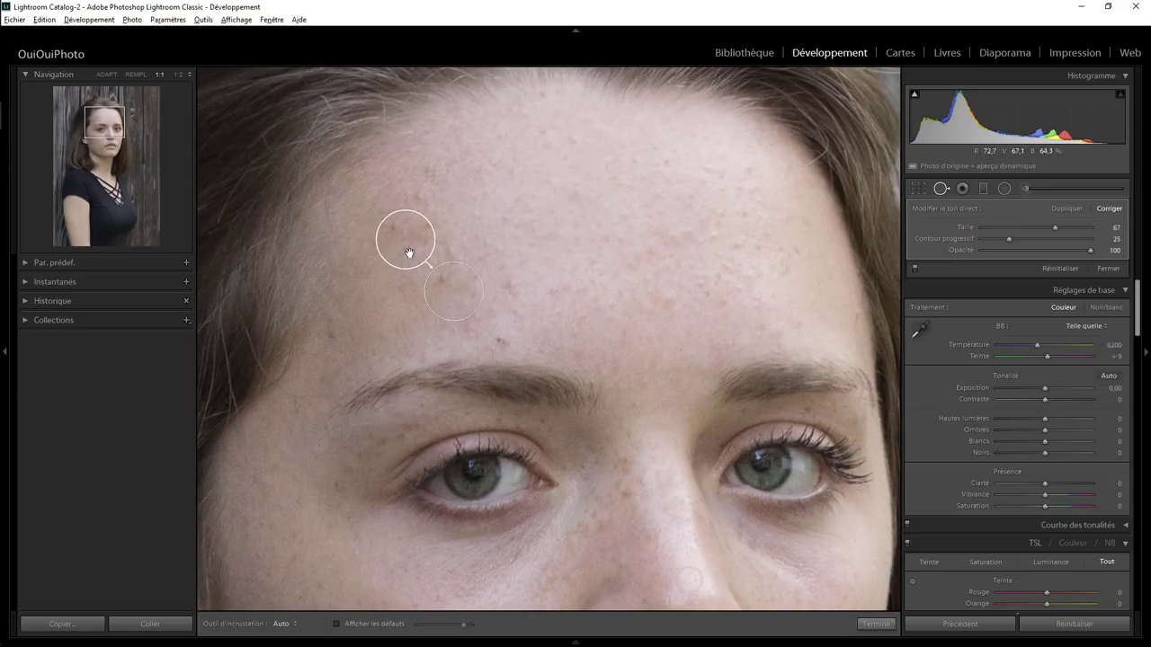
pyautogui.moveTo(487, 287); pyautogui.dragTo(577, 286)
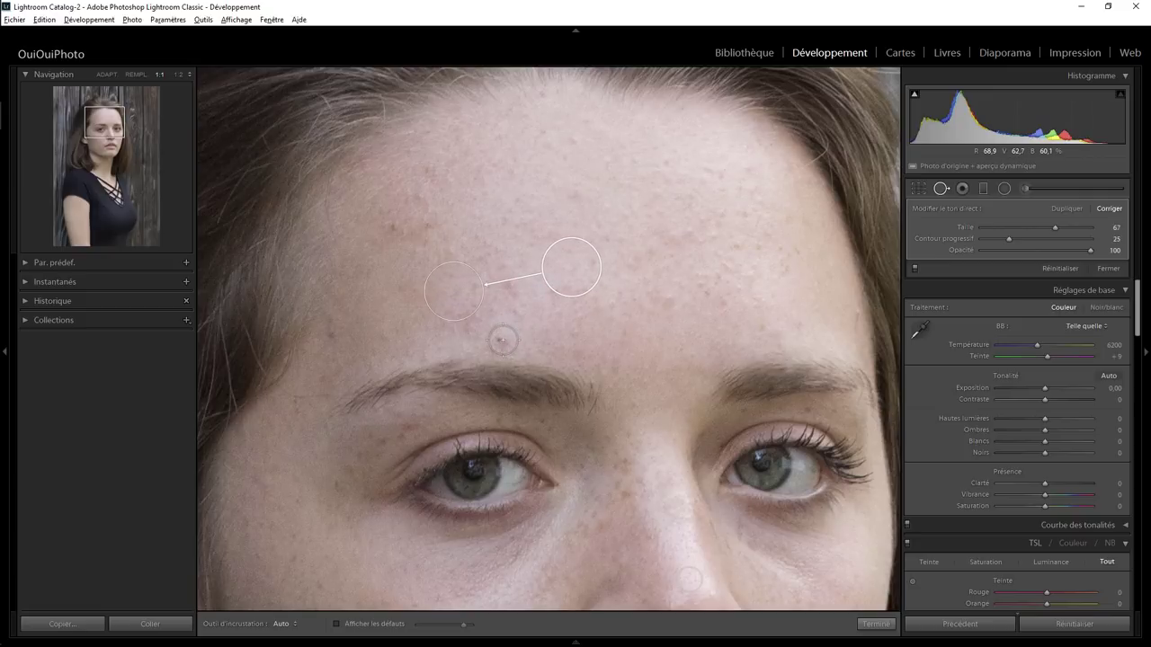
pyautogui.moveTo(521, 329); pyautogui.dragTo(553, 308)
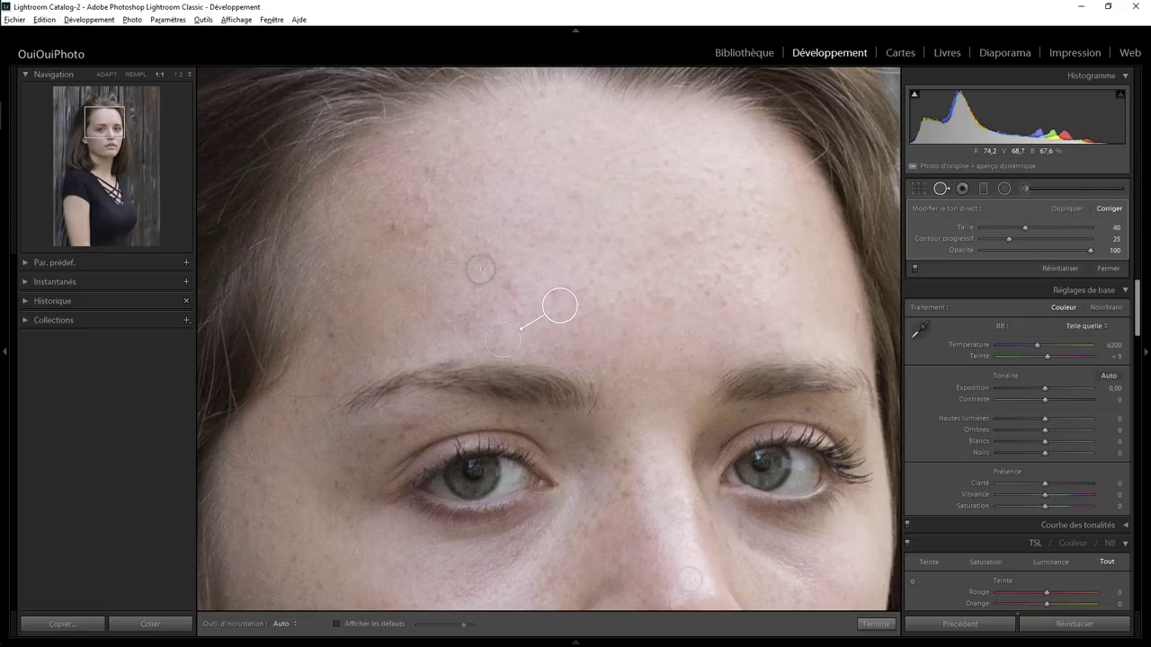
pyautogui.click(389, 230)
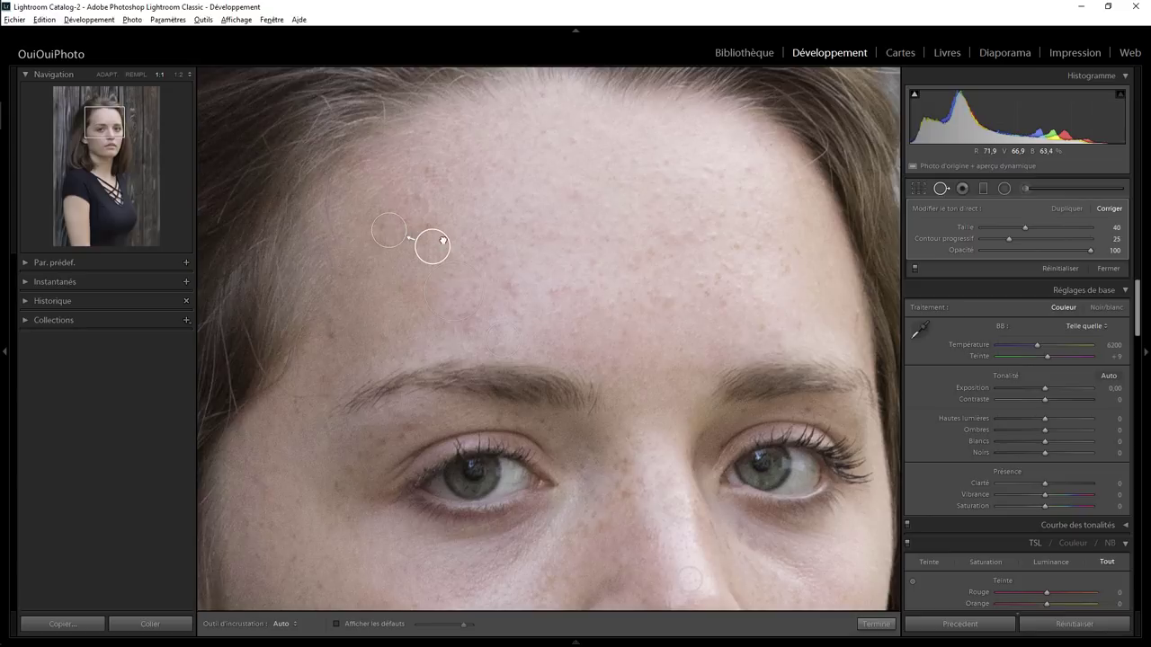
pyautogui.moveTo(442, 241); pyautogui.dragTo(496, 193)
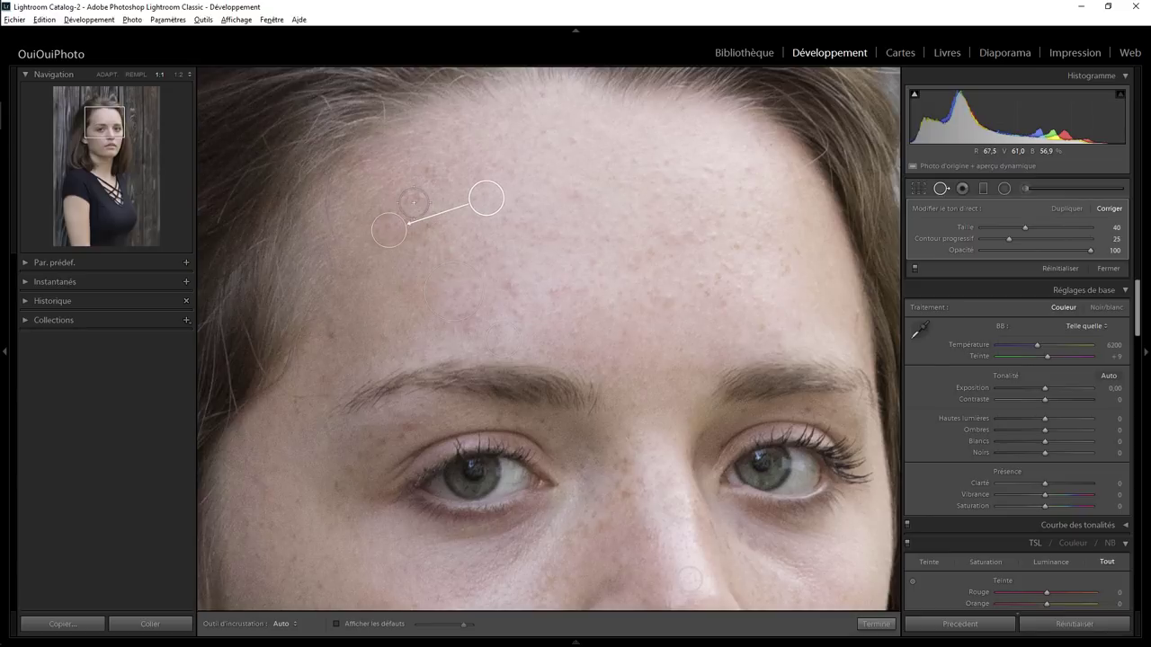
pyautogui.click(423, 200)
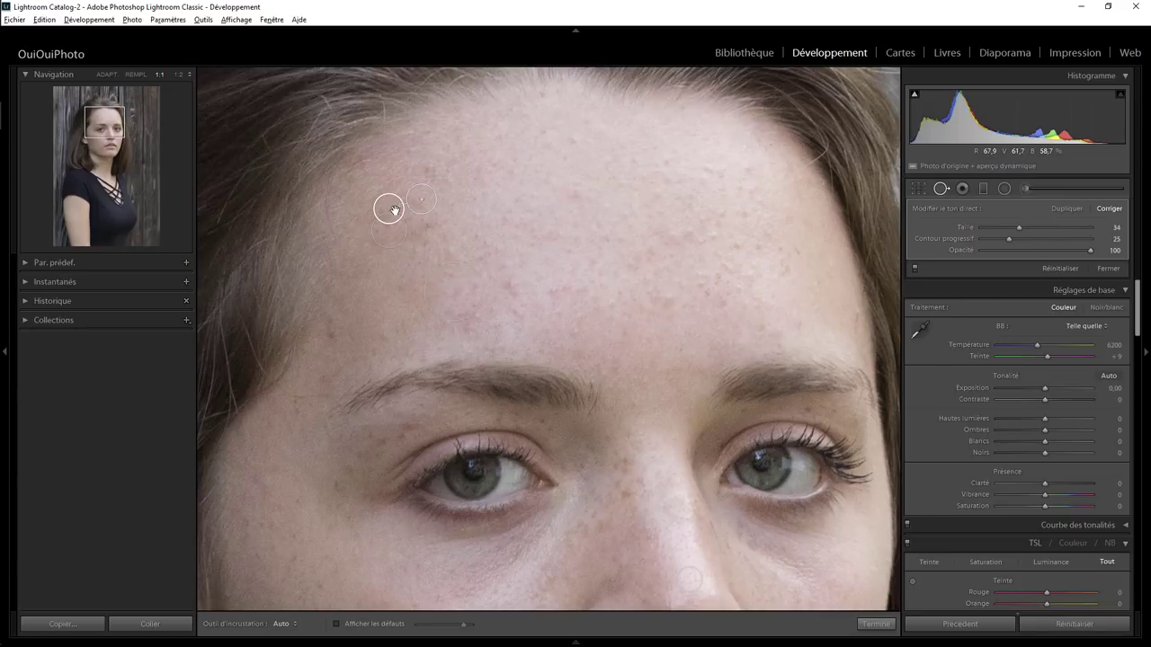
pyautogui.moveTo(388, 208); pyautogui.dragTo(494, 199)
# Heal the remaining forehead spots on the left, right and middle of the forehead
pyautogui.moveTo(429, 244)
pyautogui.mouseDown()
pyautogui.moveTo(428, 301)
pyautogui.moveTo(409, 299)
pyautogui.mouseUp()
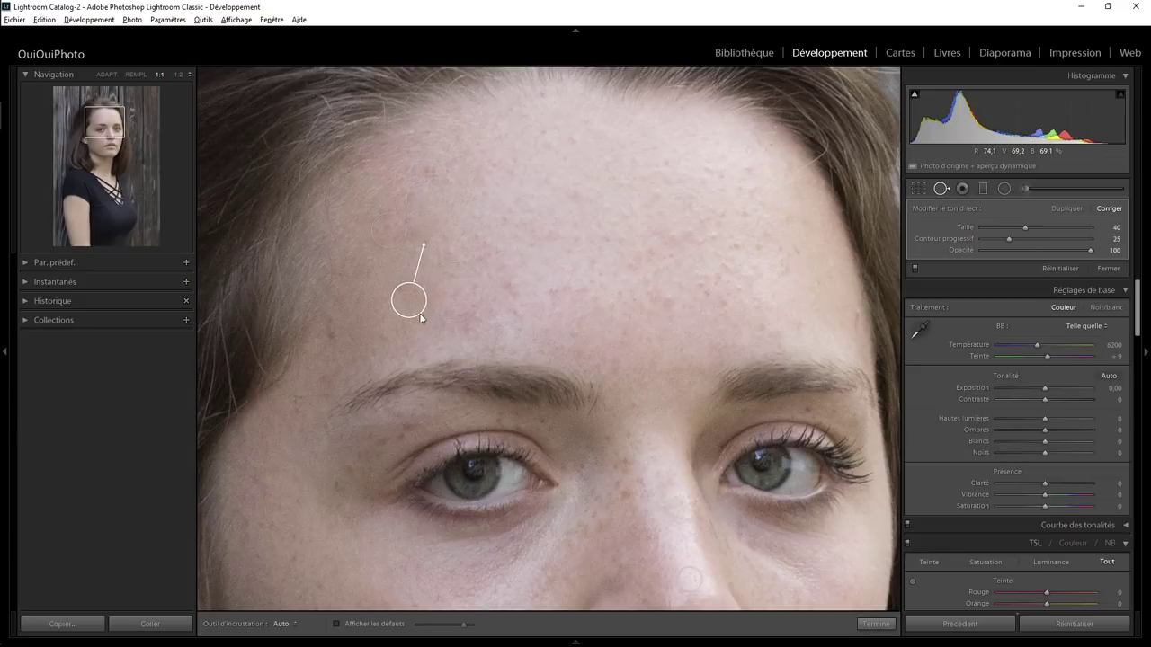
pyautogui.scroll(-5, 479, 312)
pyautogui.click(485, 292)
pyautogui.moveTo(486, 293)
pyautogui.mouseDown()
pyautogui.moveTo(501, 310)
pyautogui.moveTo(457, 266)
pyautogui.moveTo(494, 257)
pyautogui.mouseUp()
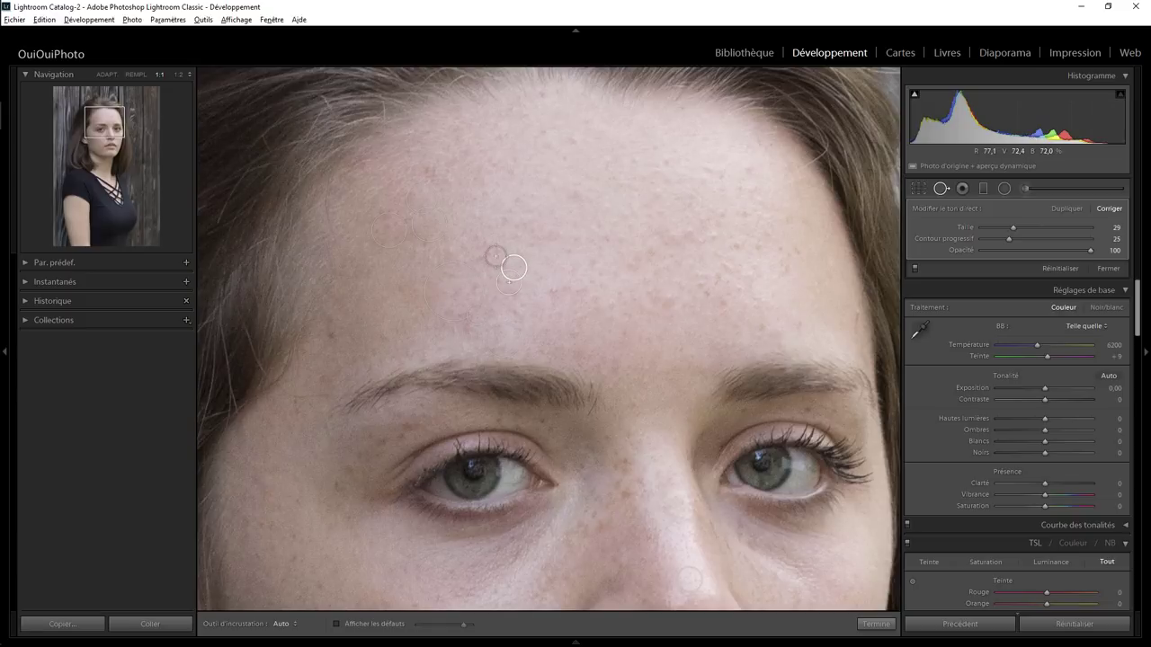
pyautogui.click(714, 237)
pyautogui.moveTo(682, 268); pyautogui.dragTo(644, 203)
pyautogui.click(578, 335)
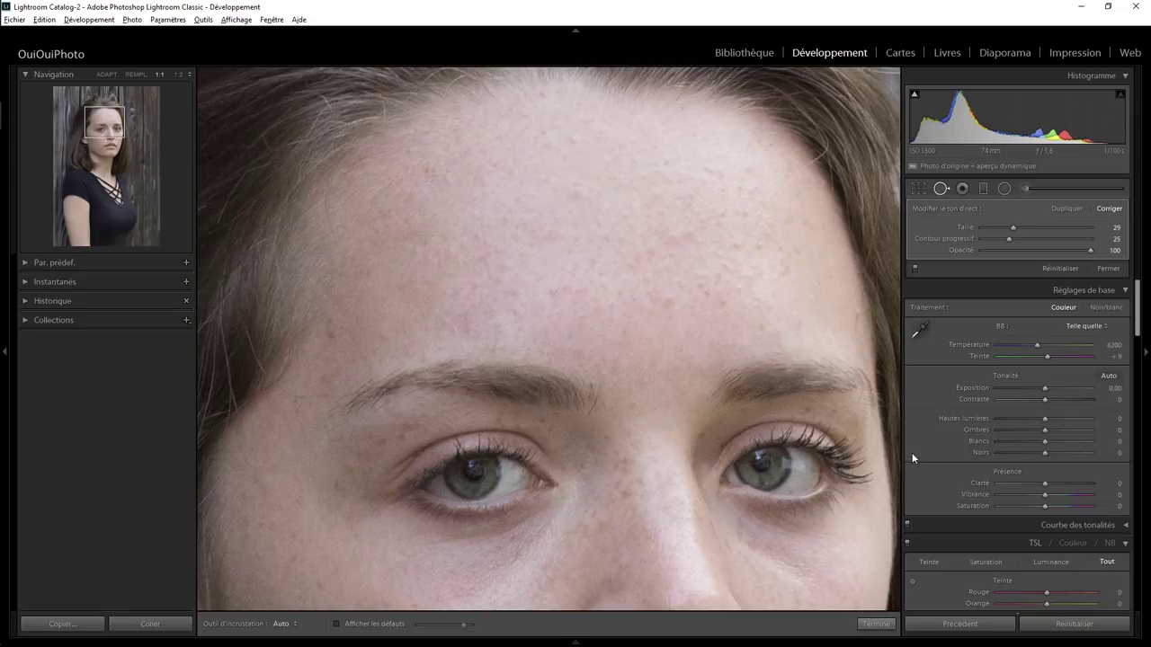
pyautogui.click(870, 621)
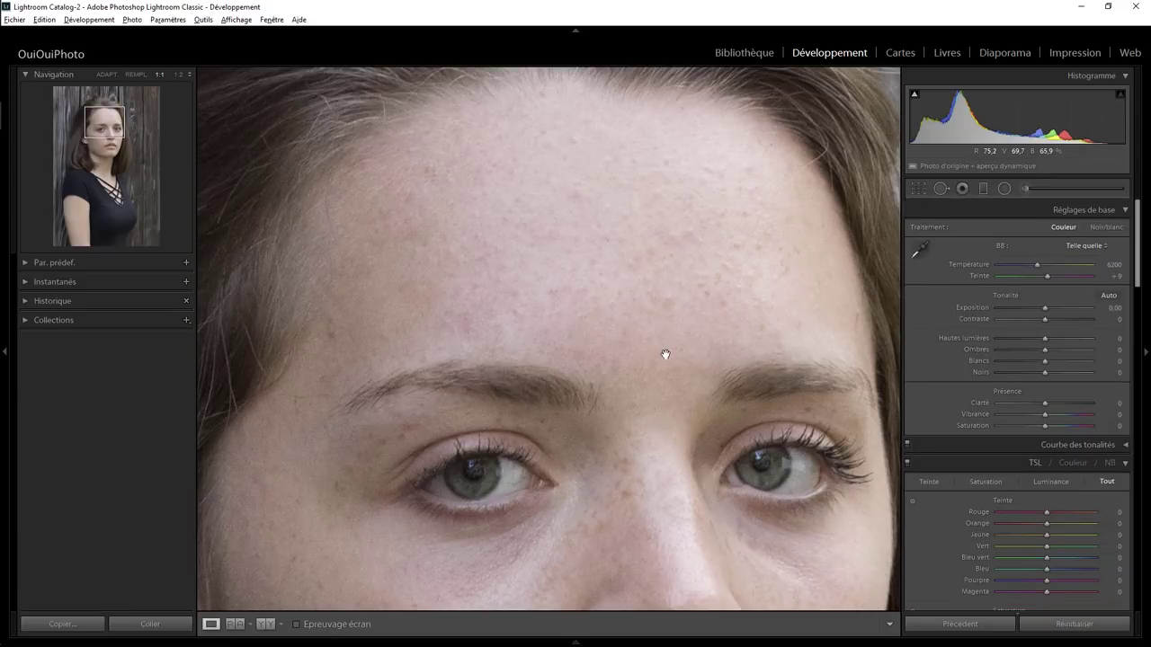
pyautogui.click(665, 355)
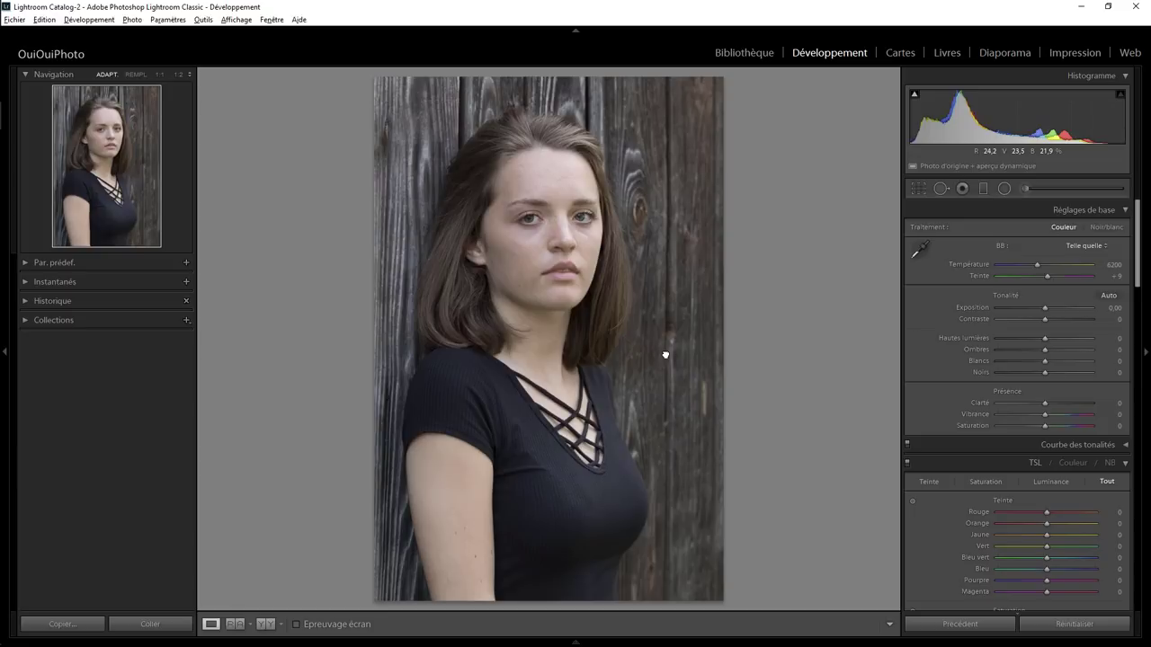
pyautogui.press('\\')
pyautogui.press('\\')
pyautogui.press('\\')
pyautogui.press('\\')
pyautogui.press('\\')
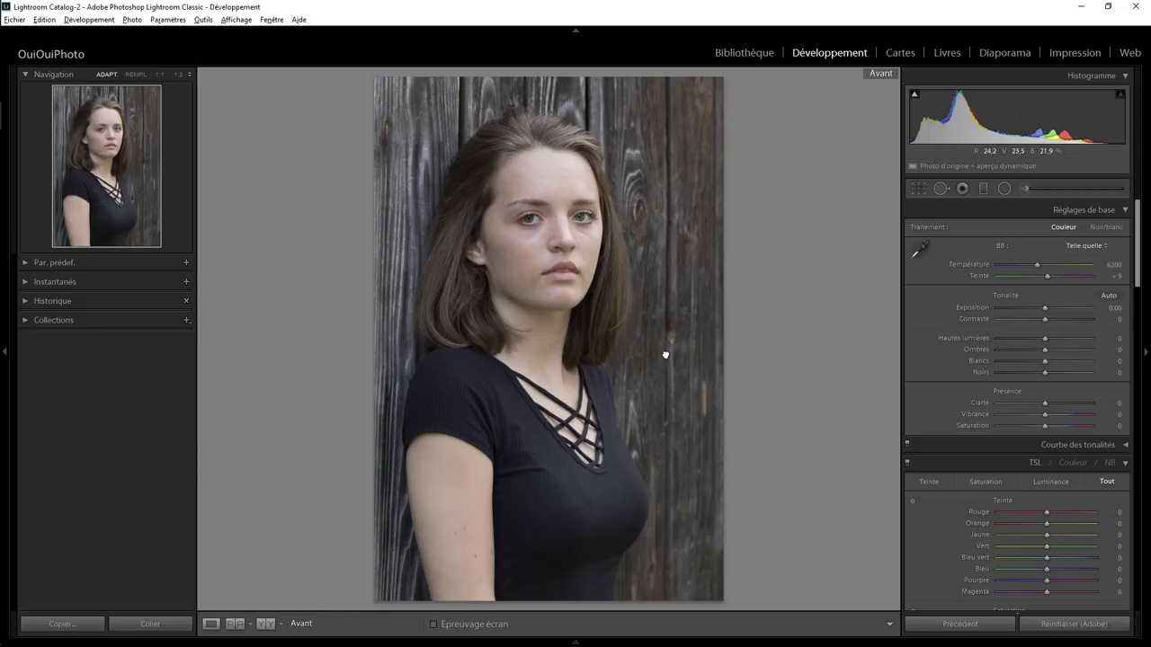
pyautogui.press('\\')
pyautogui.press('\\')
pyautogui.press('\\')
pyautogui.press('\\')
pyautogui.press('\\')
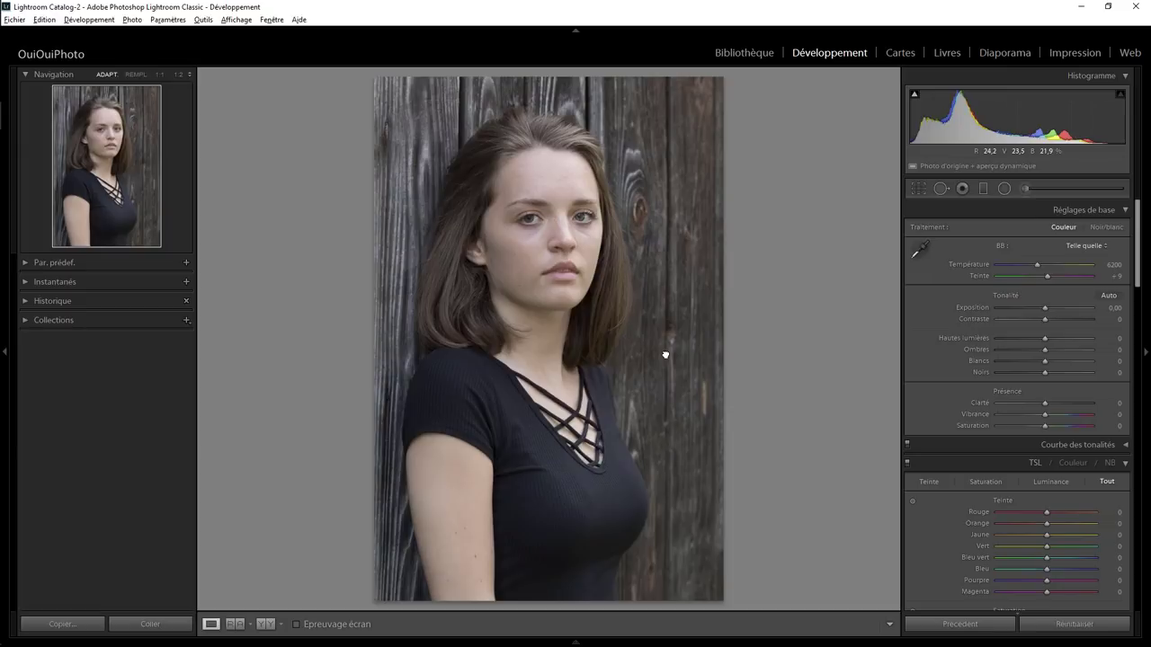
# Zoom to 1:1 and paint an Adjustment Brush mask across the whole forehead
pyautogui.click(558, 185)
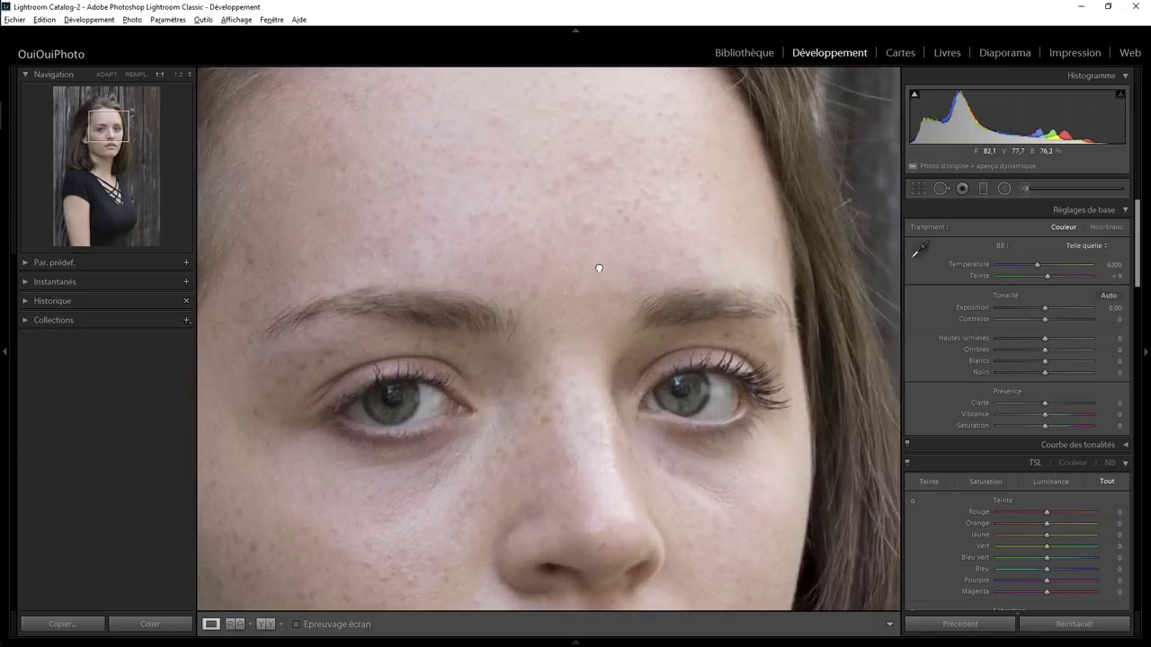
pyautogui.moveTo(599, 267); pyautogui.dragTo(617, 354)
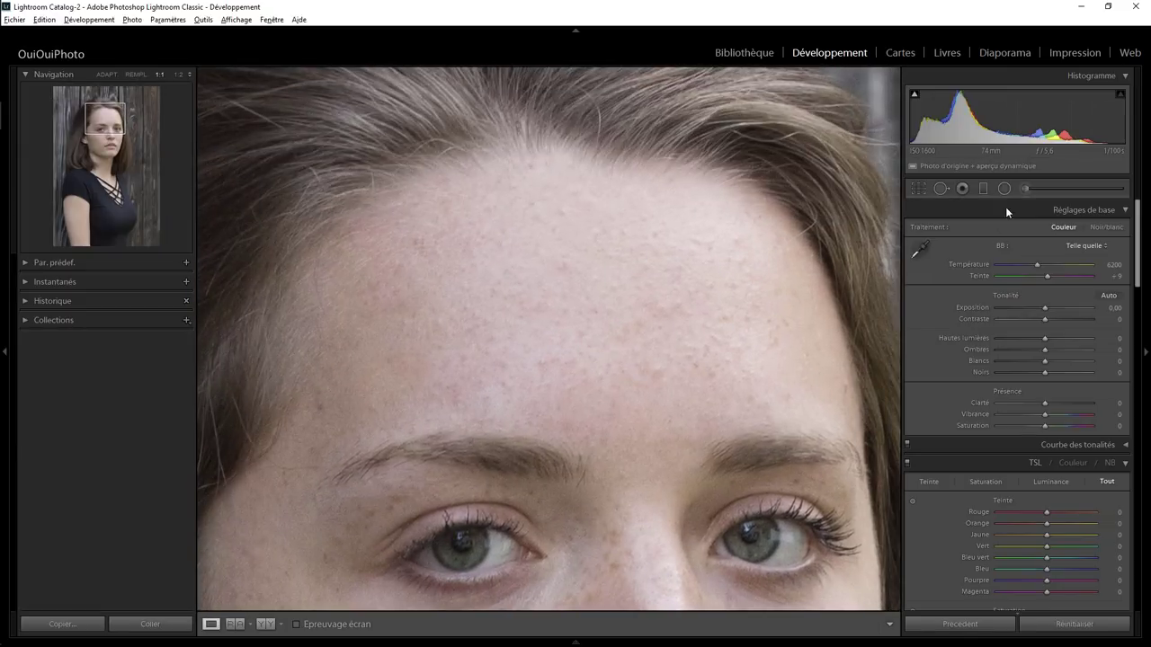
pyautogui.click(1026, 188)
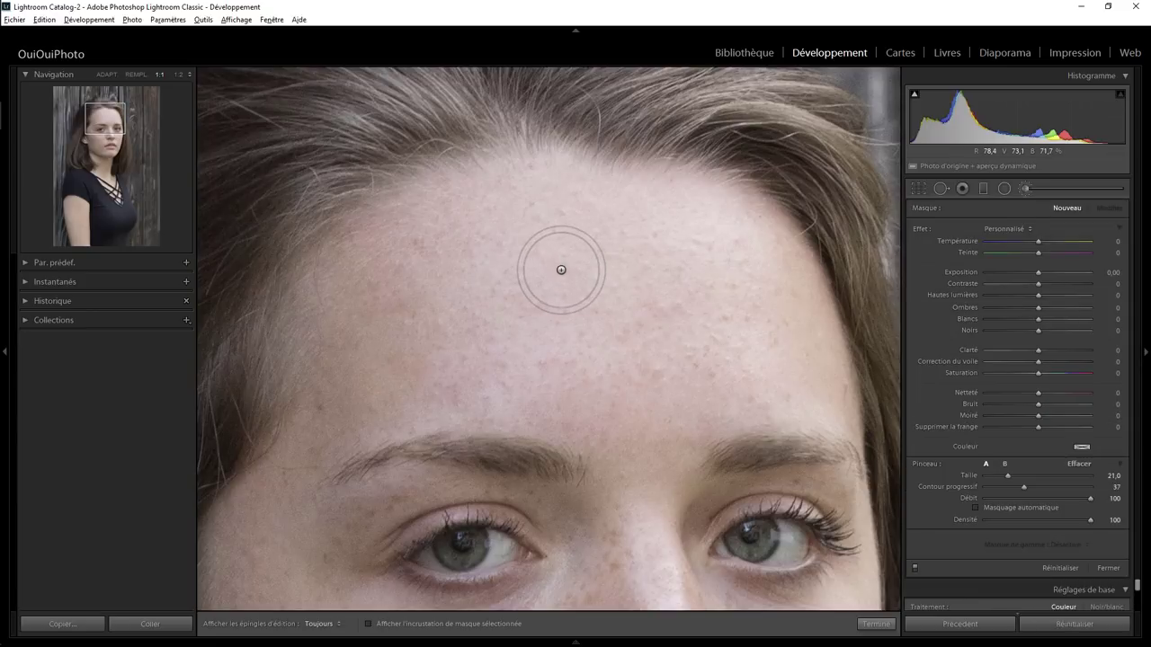
pyautogui.moveTo(585, 259)
pyautogui.mouseDown()
pyautogui.moveTo(539, 219)
pyautogui.moveTo(406, 239)
pyautogui.moveTo(591, 206)
pyautogui.moveTo(745, 249)
pyautogui.moveTo(807, 385)
pyautogui.moveTo(673, 385)
pyautogui.moveTo(662, 321)
pyautogui.moveTo(570, 264)
pyautogui.moveTo(689, 329)
pyautogui.moveTo(579, 380)
pyautogui.moveTo(306, 396)
pyautogui.mouseUp()
pyautogui.moveTo(388, 284)
pyautogui.mouseDown()
pyautogui.moveTo(333, 315)
pyautogui.moveTo(441, 288)
pyautogui.moveTo(765, 342)
pyautogui.moveTo(796, 287)
pyautogui.moveTo(806, 379)
pyautogui.moveTo(783, 360)
pyautogui.mouseUp()
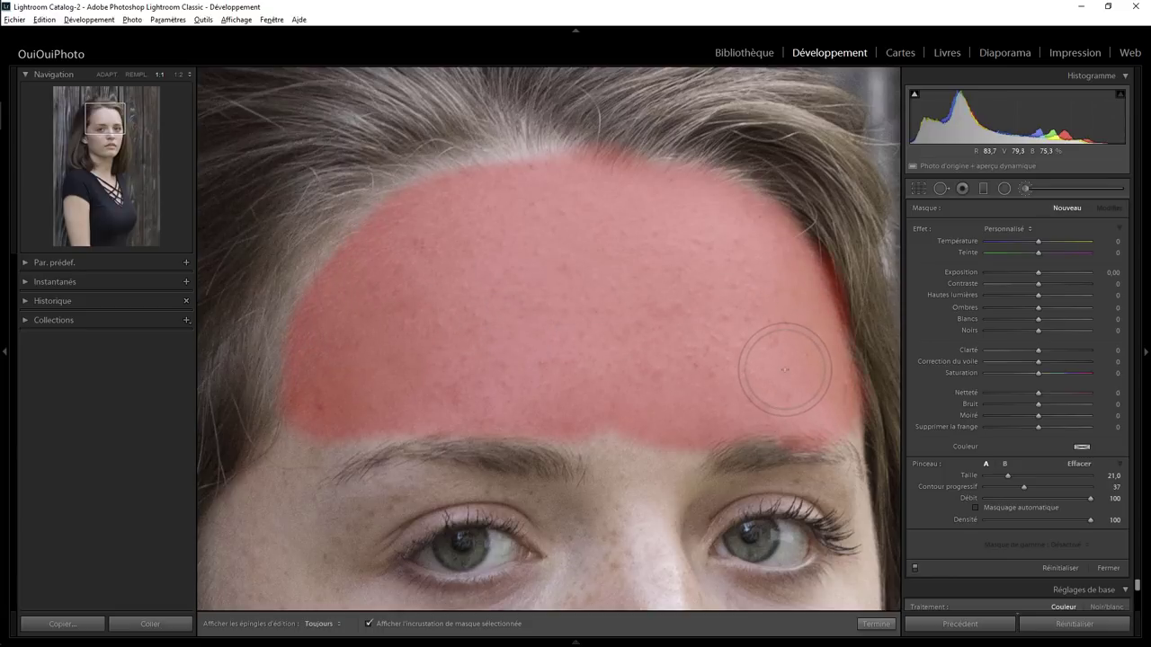
# Toggle the edit pins with H and hide the red mask overlay to view the softened forehead
pyautogui.press('alt')
pyautogui.scroll(5, 859, 320)
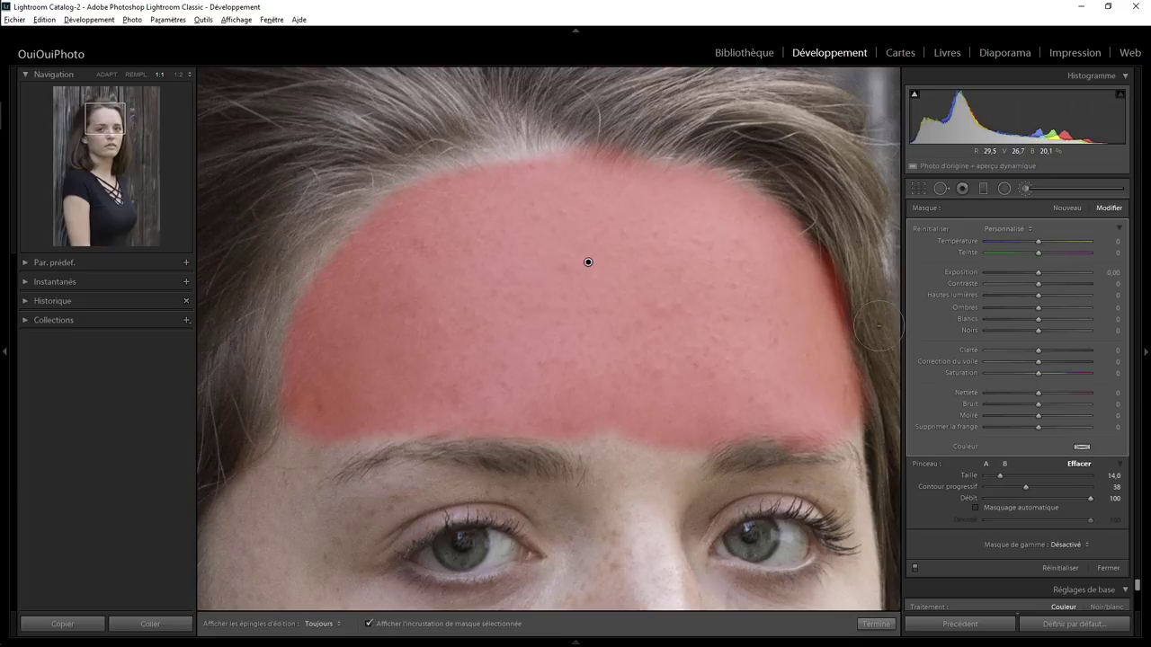
pyautogui.press('h')
pyautogui.scroll(-2, 859, 306)
pyautogui.press('h')
pyautogui.press('h')
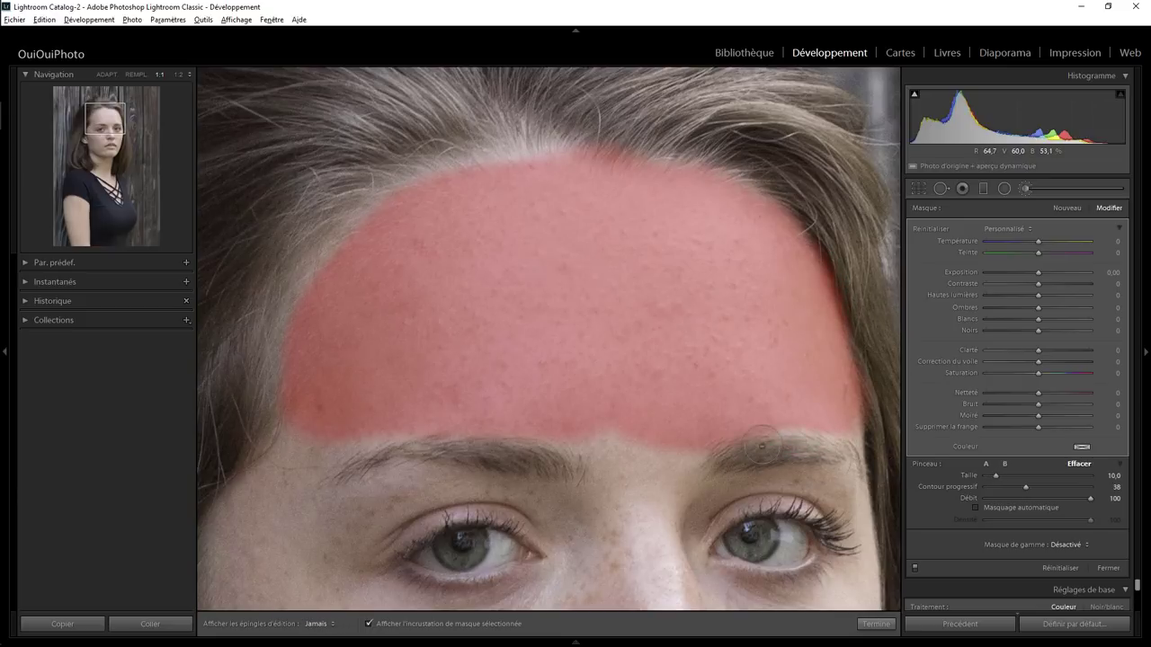
pyautogui.press('h')
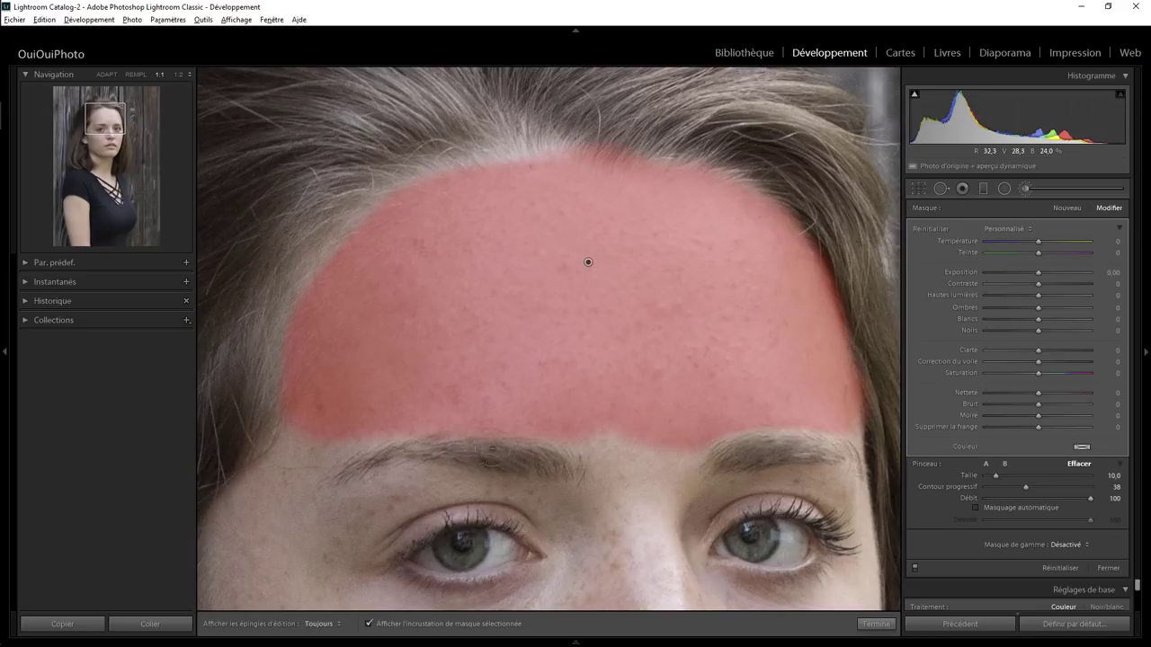
pyautogui.press('h')
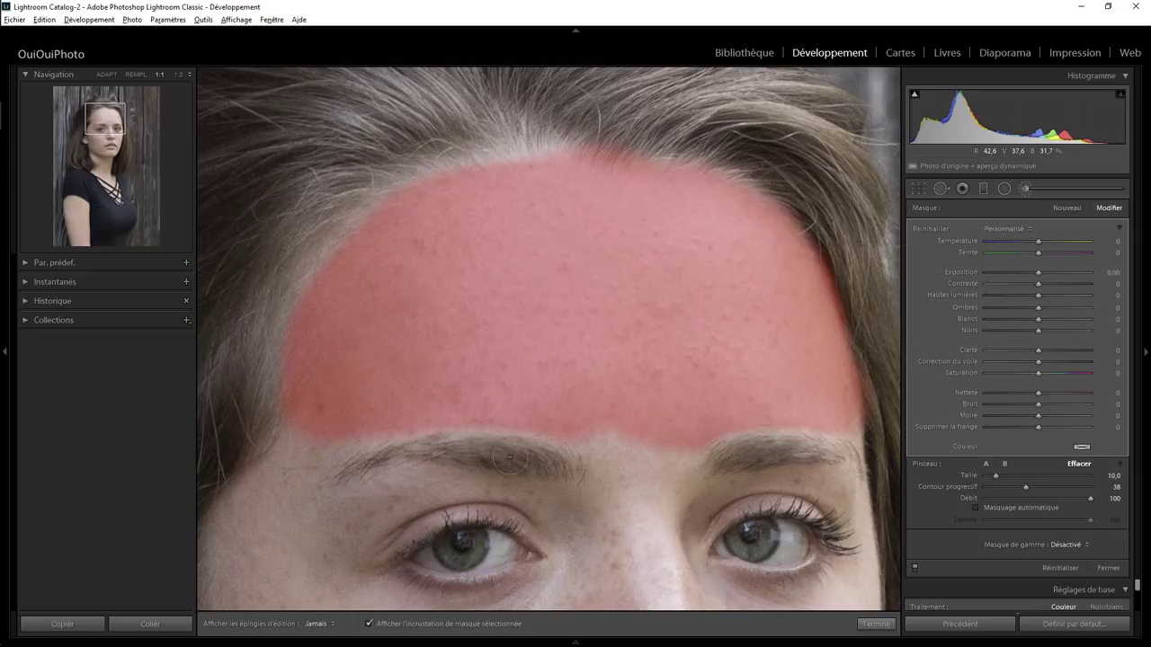
pyautogui.press('h')
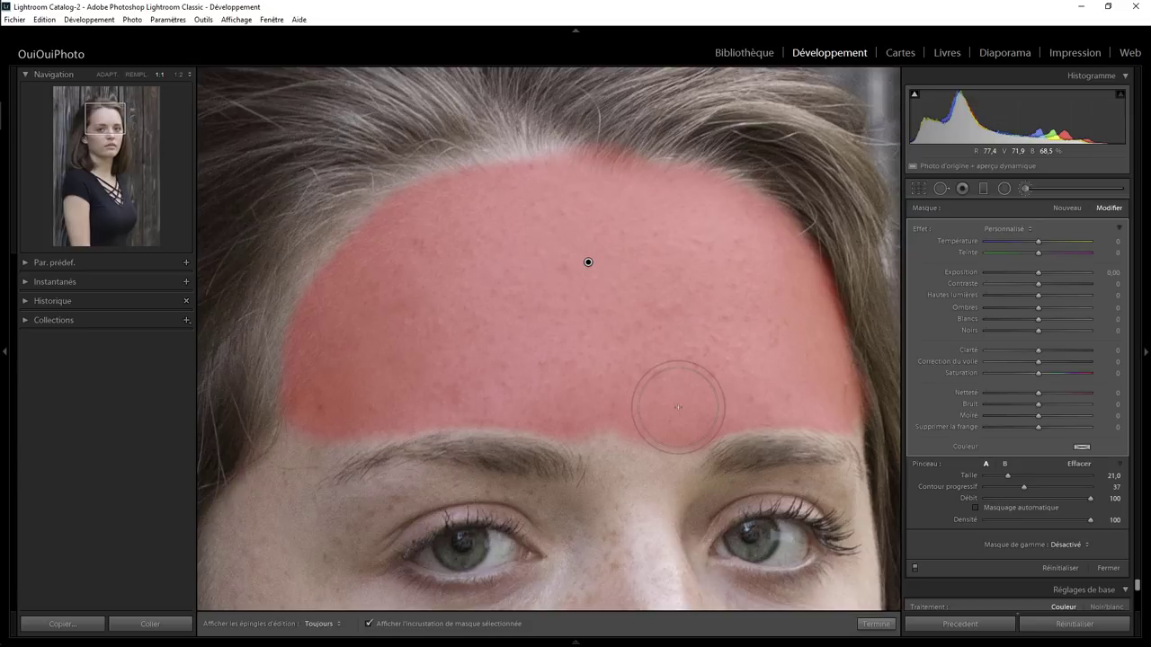
pyautogui.press('o')
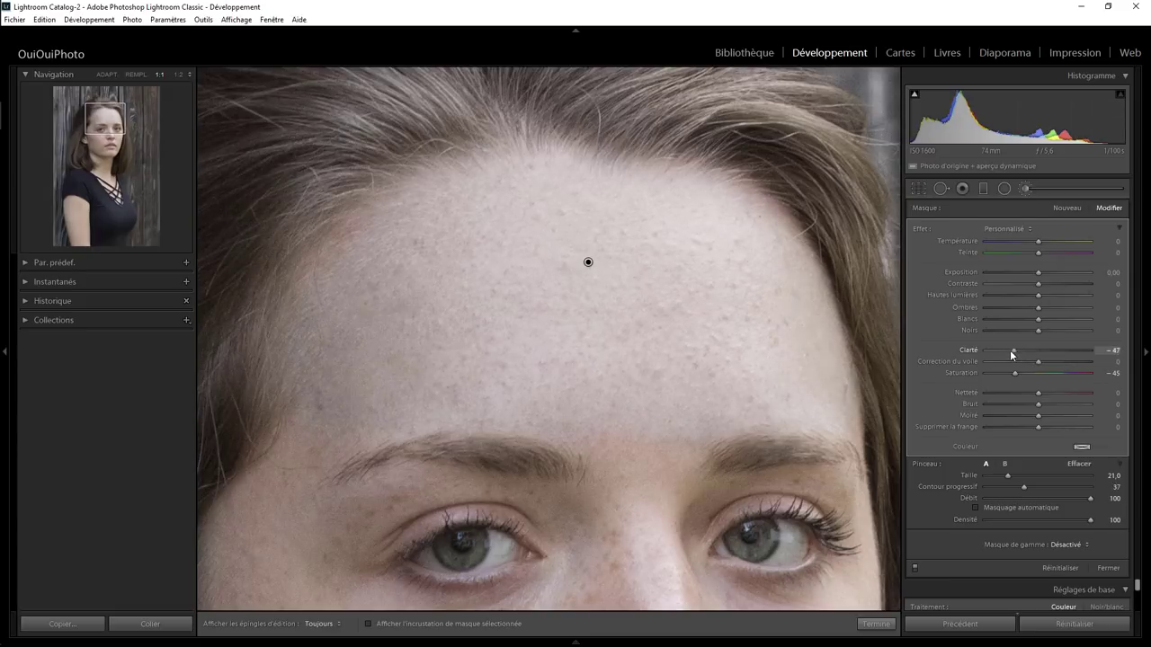
# Ease the forehead brush Clarté to -42 and tint it with a skin tone sampled from the photo
pyautogui.moveTo(1011, 350); pyautogui.dragTo(1028, 351)
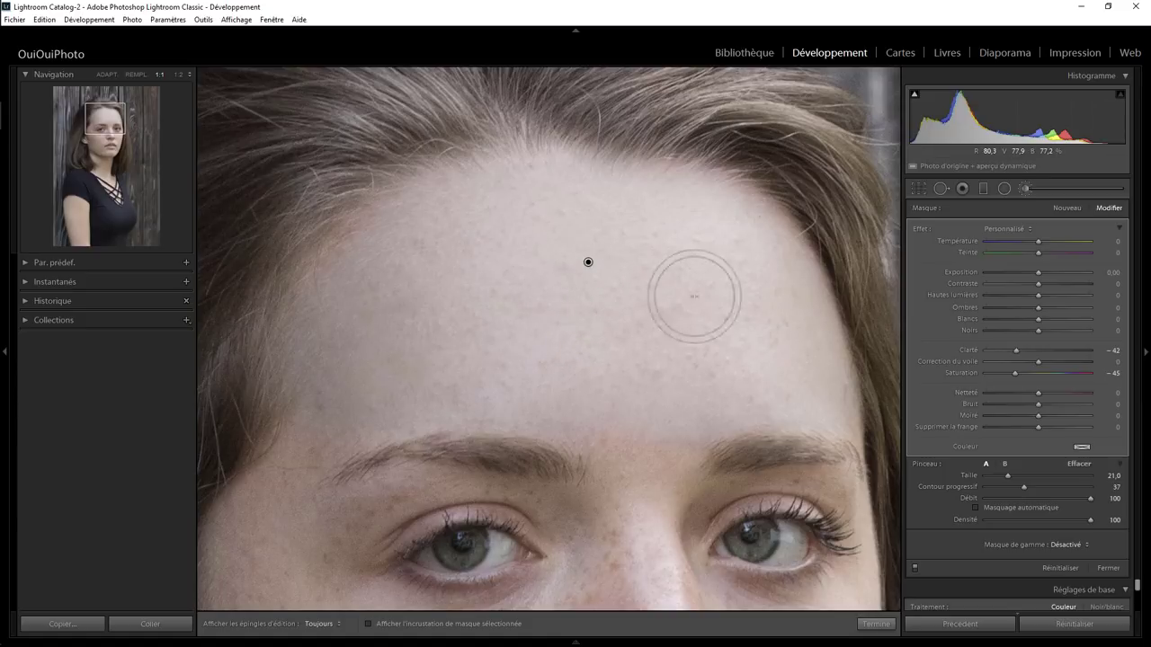
pyautogui.click(1082, 448)
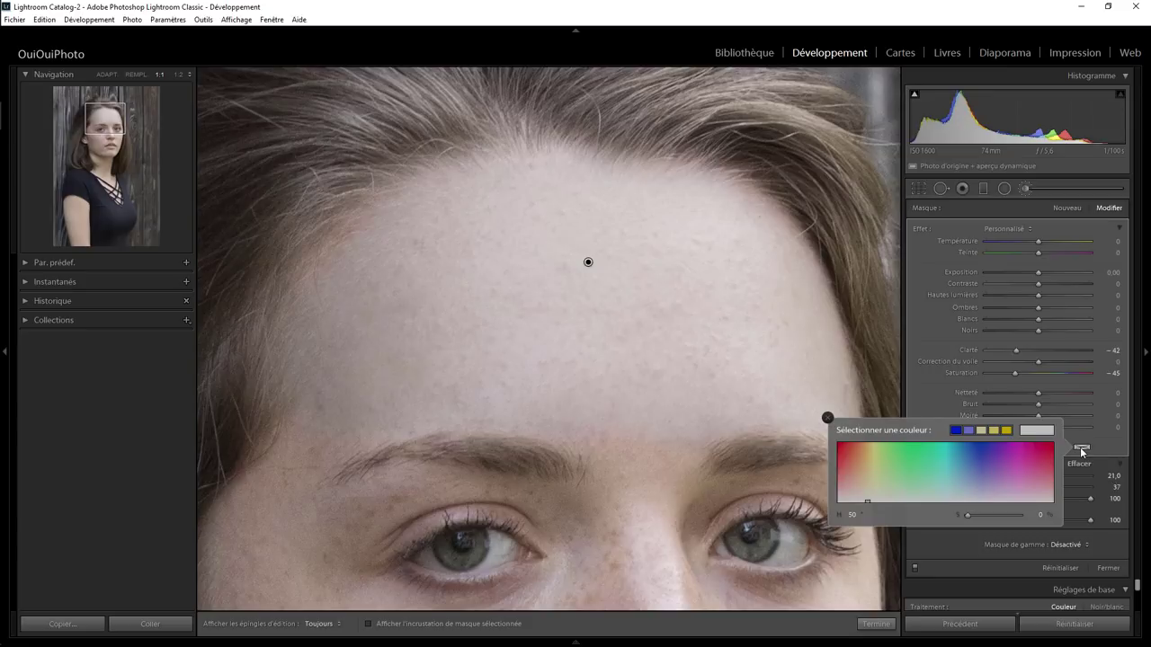
pyautogui.click(930, 469)
pyautogui.moveTo(931, 469); pyautogui.dragTo(663, 482)
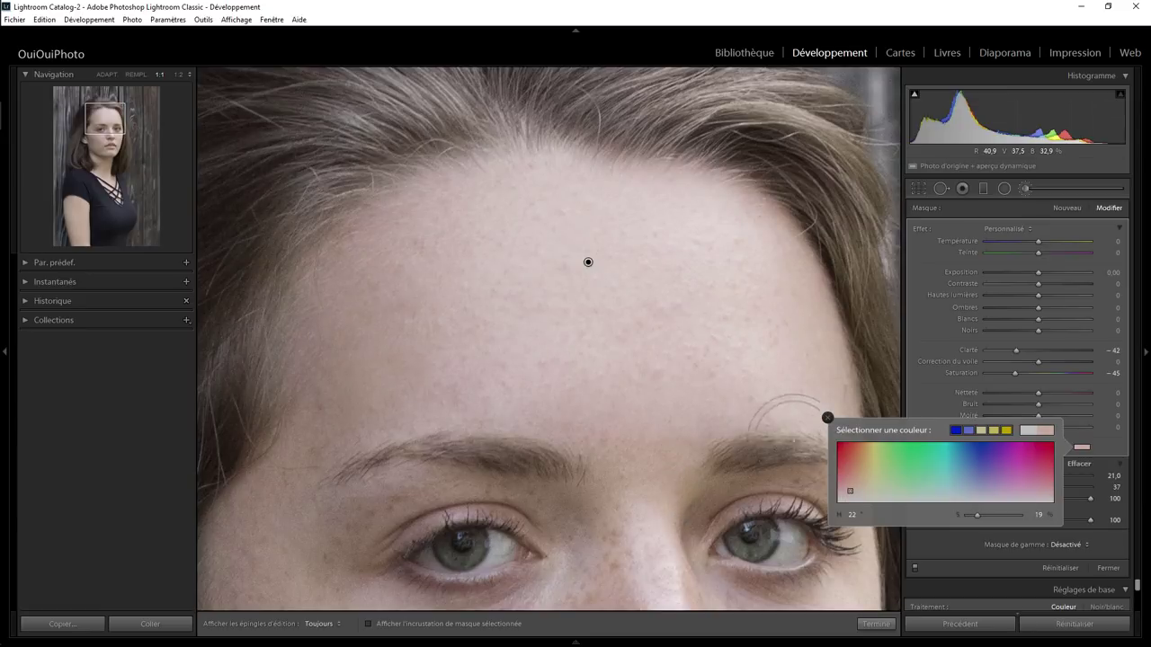
pyautogui.click(827, 418)
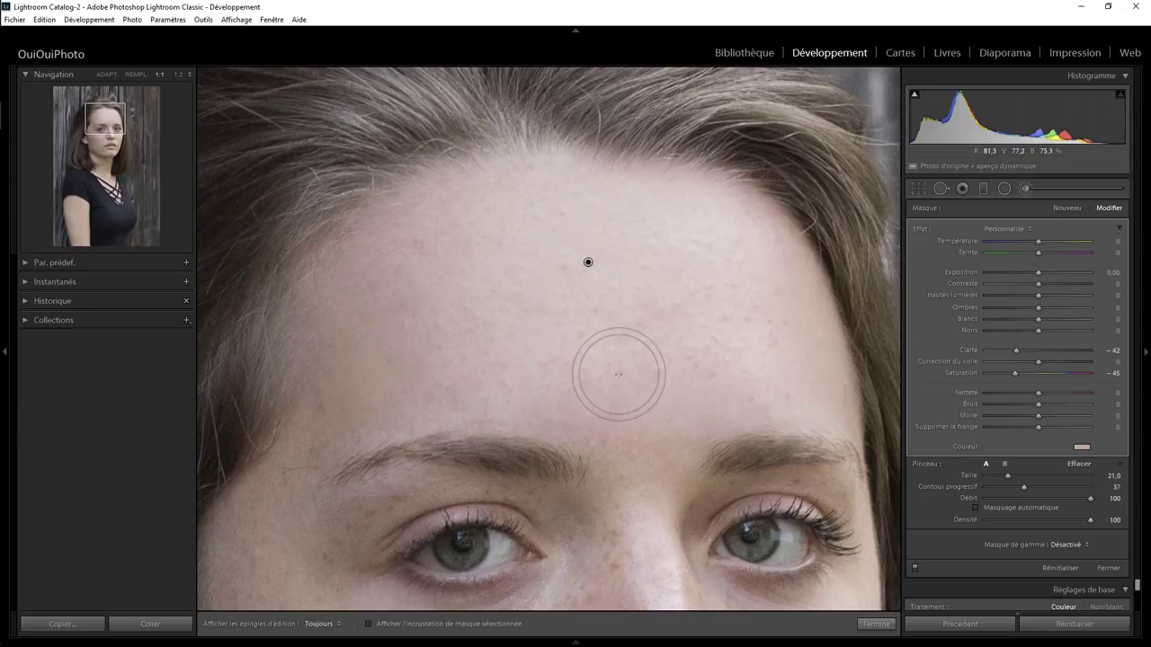
# Heal one more left-forehead blemish, close Spot Removal and zoom out to the full portrait
pyautogui.click(941, 188)
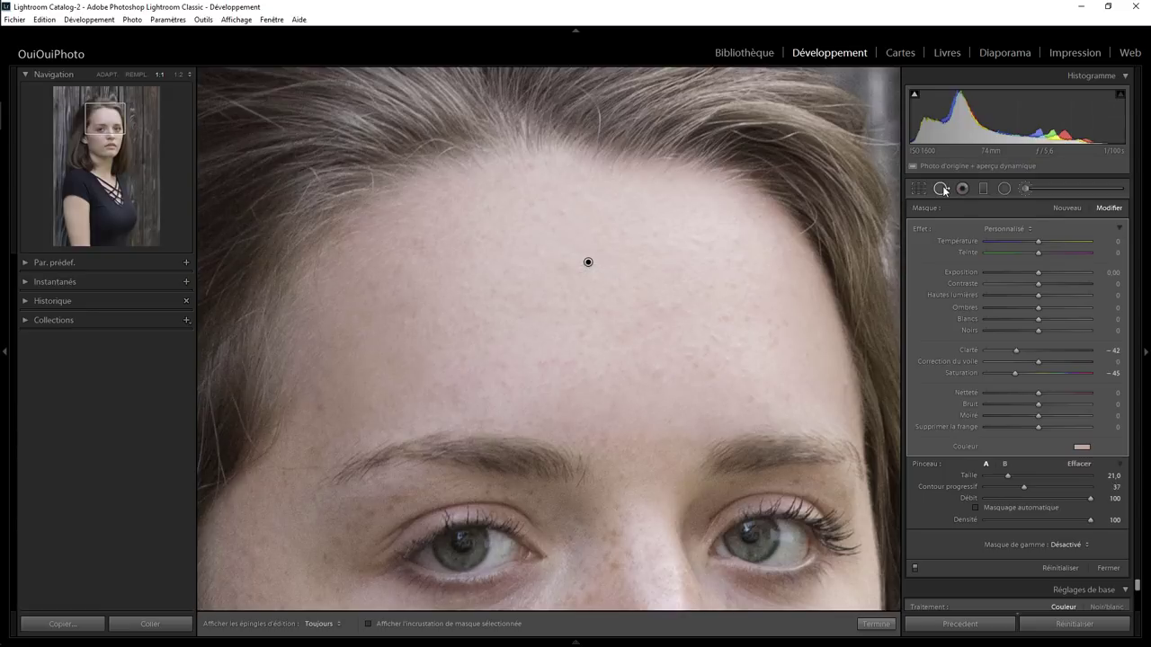
pyautogui.scroll(-3, 840, 382)
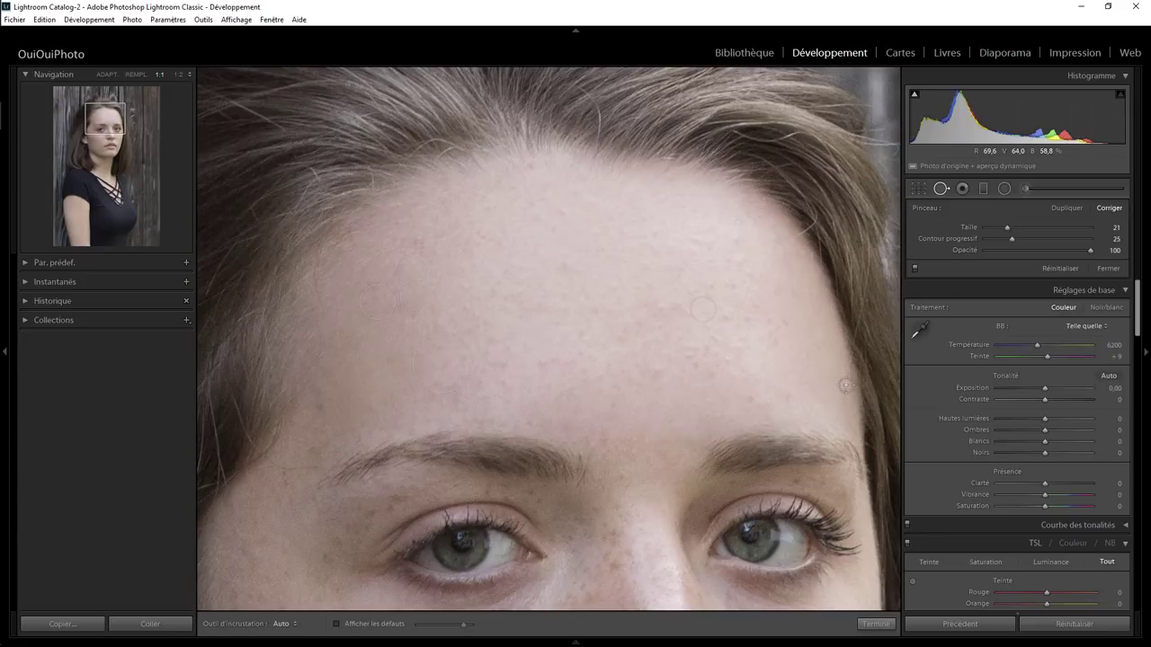
pyautogui.click(322, 402)
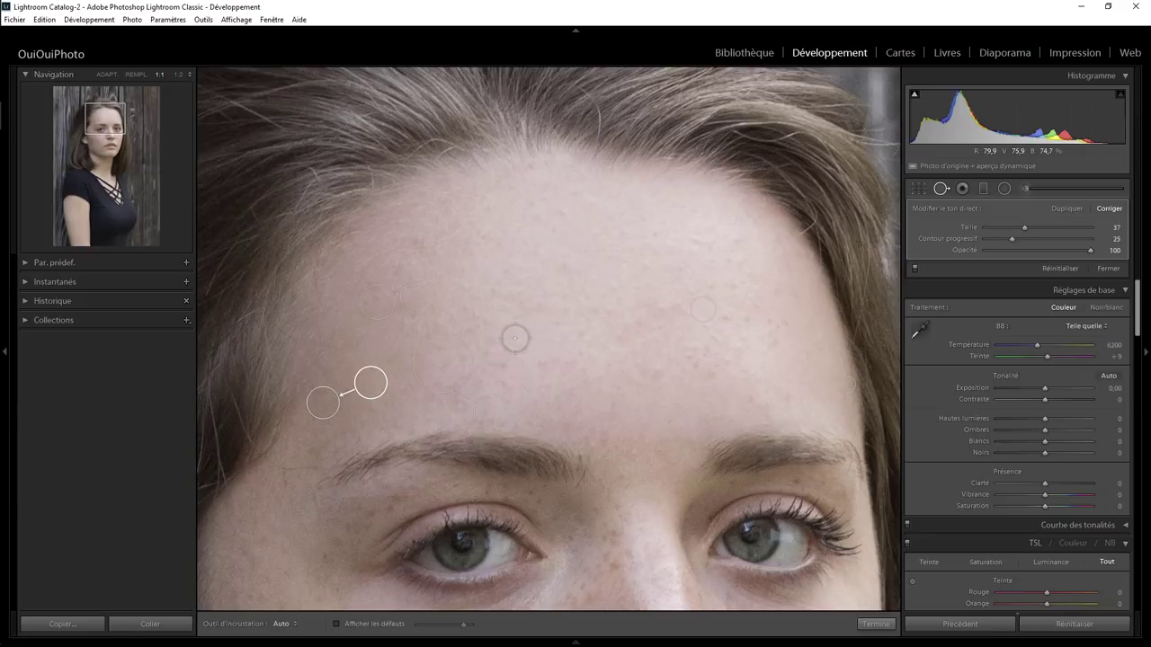
pyautogui.moveTo(588, 352); pyautogui.dragTo(504, 223)
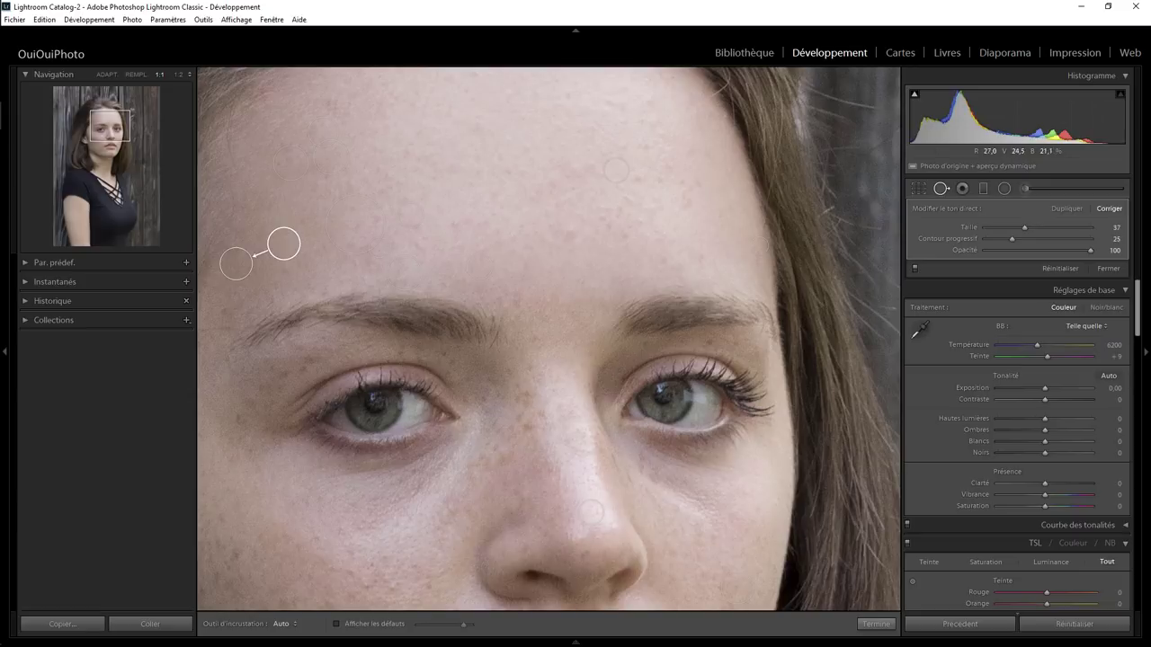
pyautogui.click(876, 623)
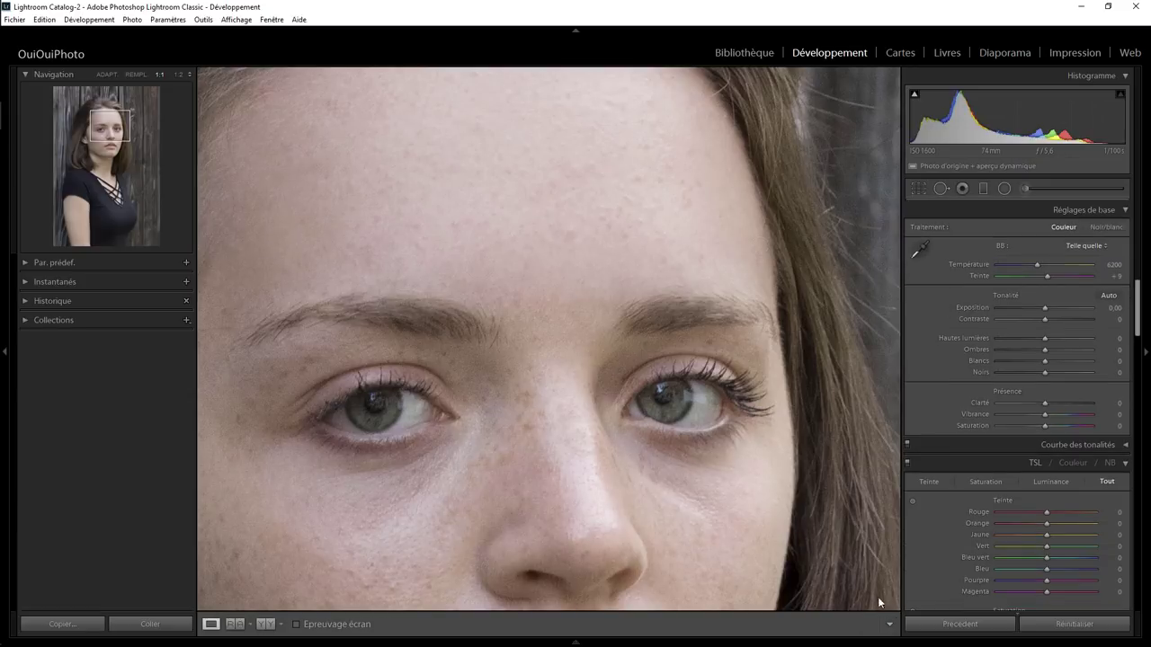
pyautogui.click(593, 340)
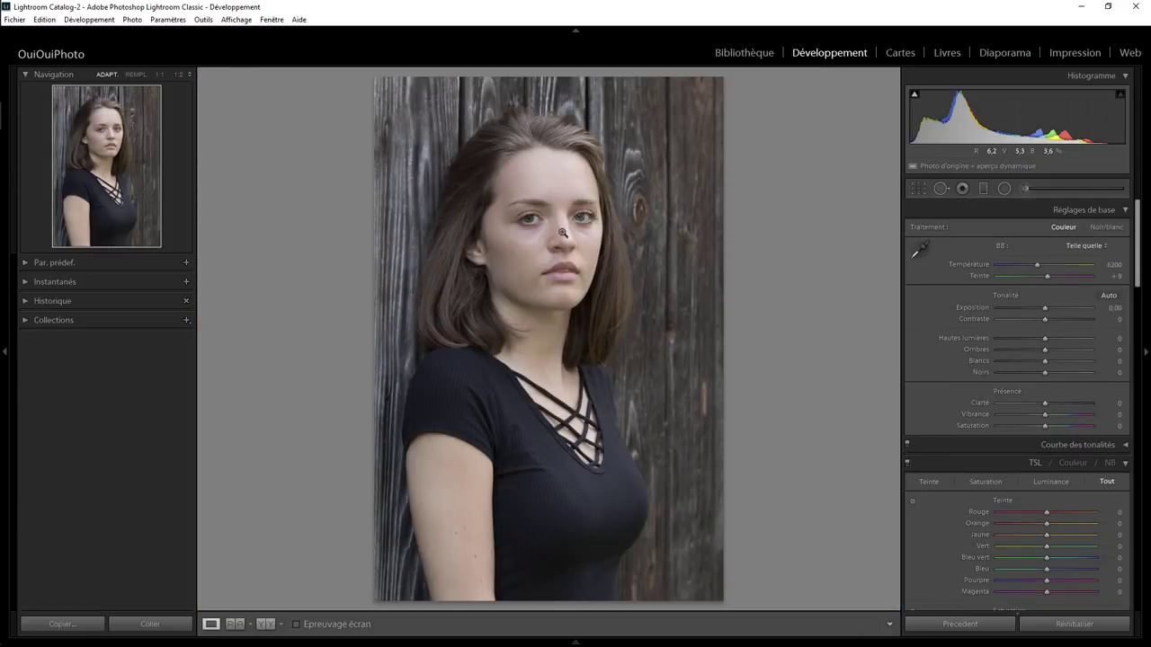
# Zoom to 1:1 on the face and switch to Spot Removal for the under-eye area
pyautogui.click(562, 233)
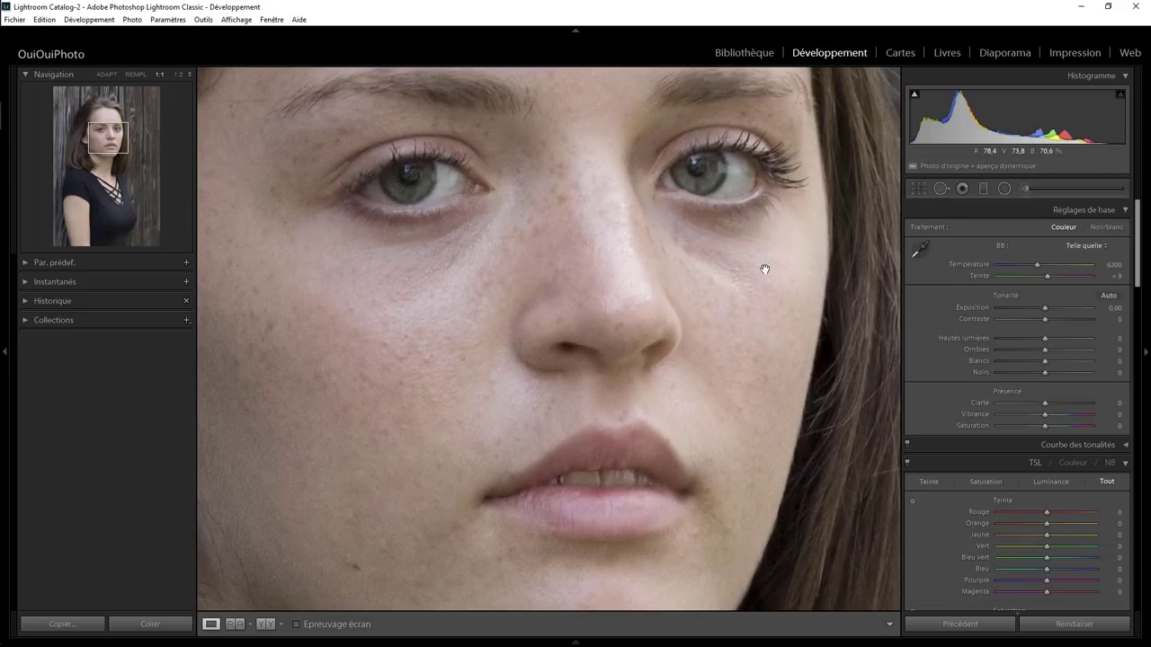
pyautogui.click(941, 188)
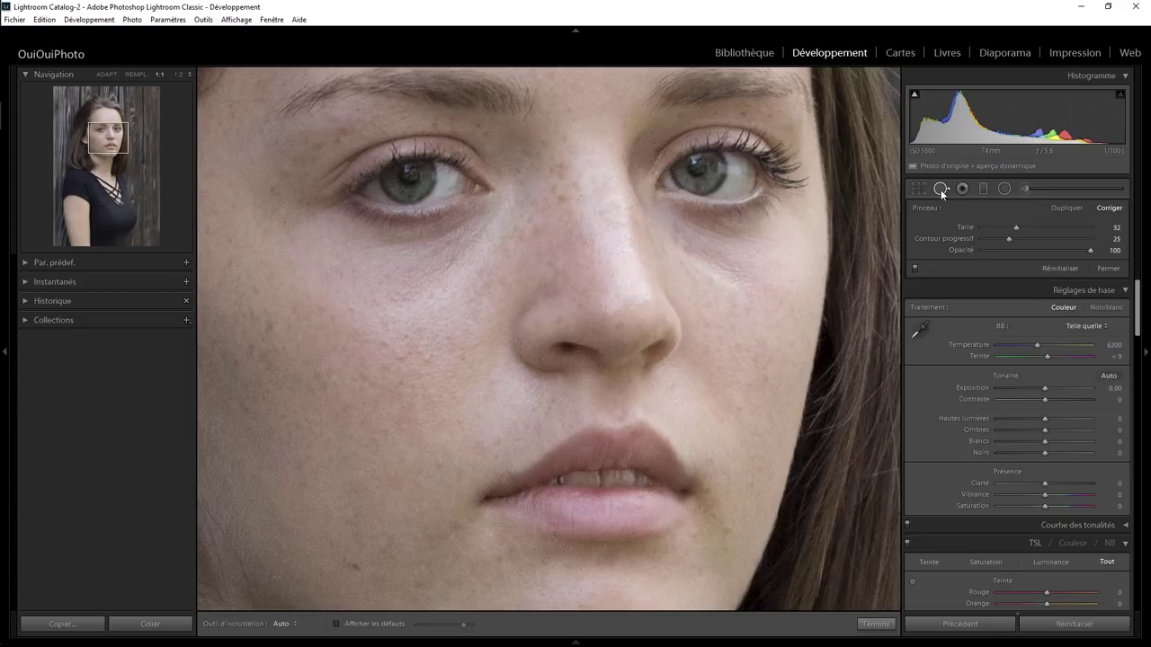
# Heal under the left eye from cheek skin, testing opacity around 32 before restoring 100
pyautogui.scroll(2, 477, 217)
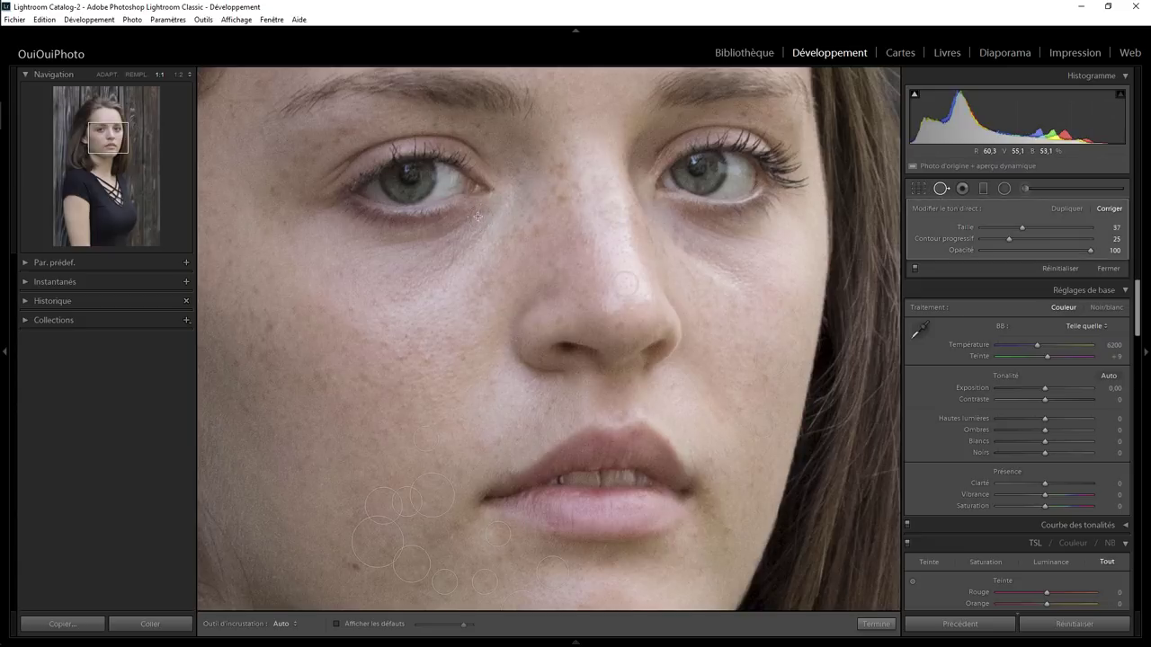
pyautogui.moveTo(477, 216); pyautogui.dragTo(370, 250)
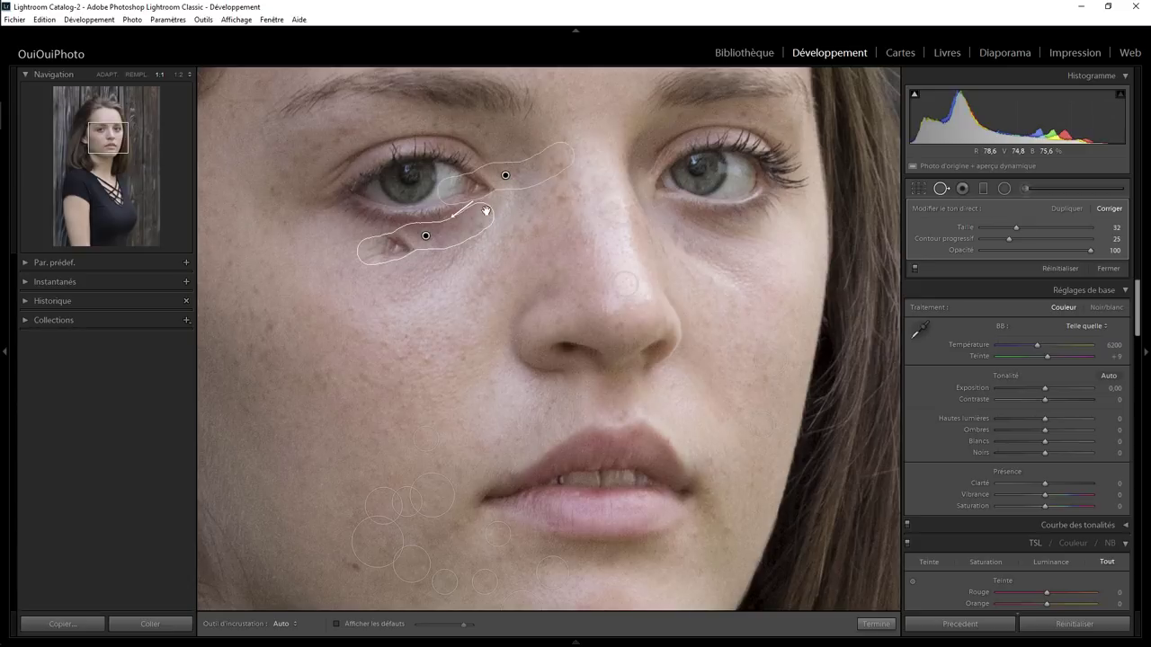
pyautogui.moveTo(506, 176)
pyautogui.mouseDown()
pyautogui.moveTo(438, 319)
pyautogui.moveTo(438, 309)
pyautogui.moveTo(350, 310)
pyautogui.moveTo(425, 277)
pyautogui.moveTo(432, 352)
pyautogui.moveTo(372, 312)
pyautogui.moveTo(377, 300)
pyautogui.moveTo(339, 303)
pyautogui.moveTo(334, 316)
pyautogui.mouseUp()
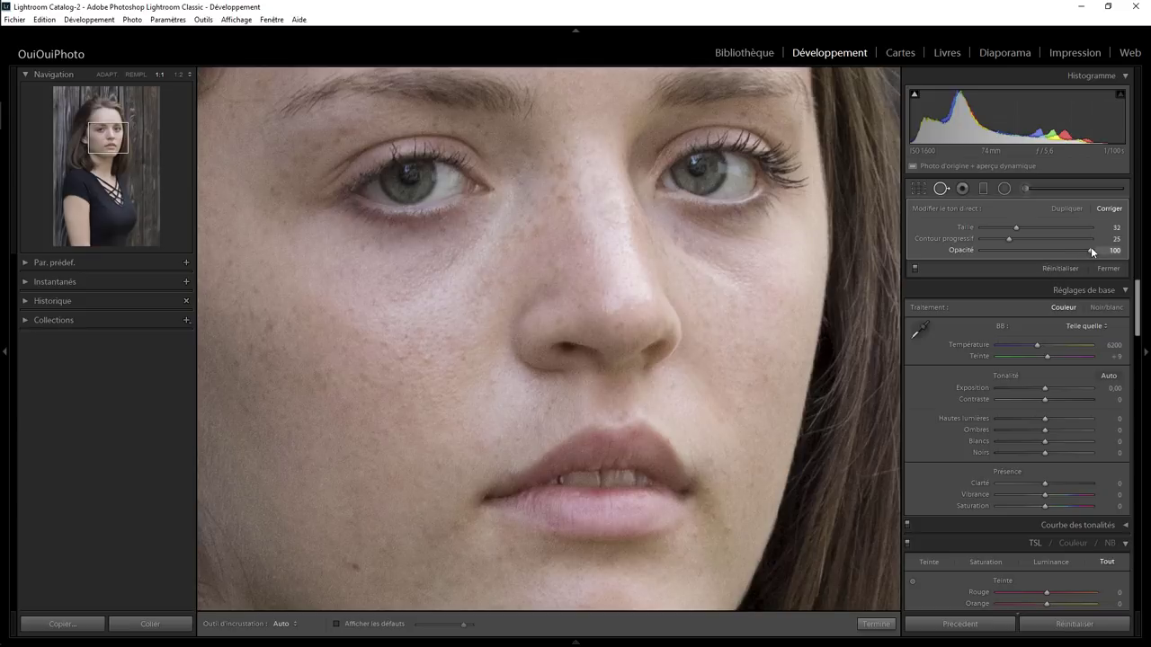
pyautogui.moveTo(1091, 251); pyautogui.dragTo(951, 246)
pyautogui.moveTo(1030, 249); pyautogui.dragTo(1016, 249)
pyautogui.moveTo(1029, 246); pyautogui.dragTo(1138, 260)
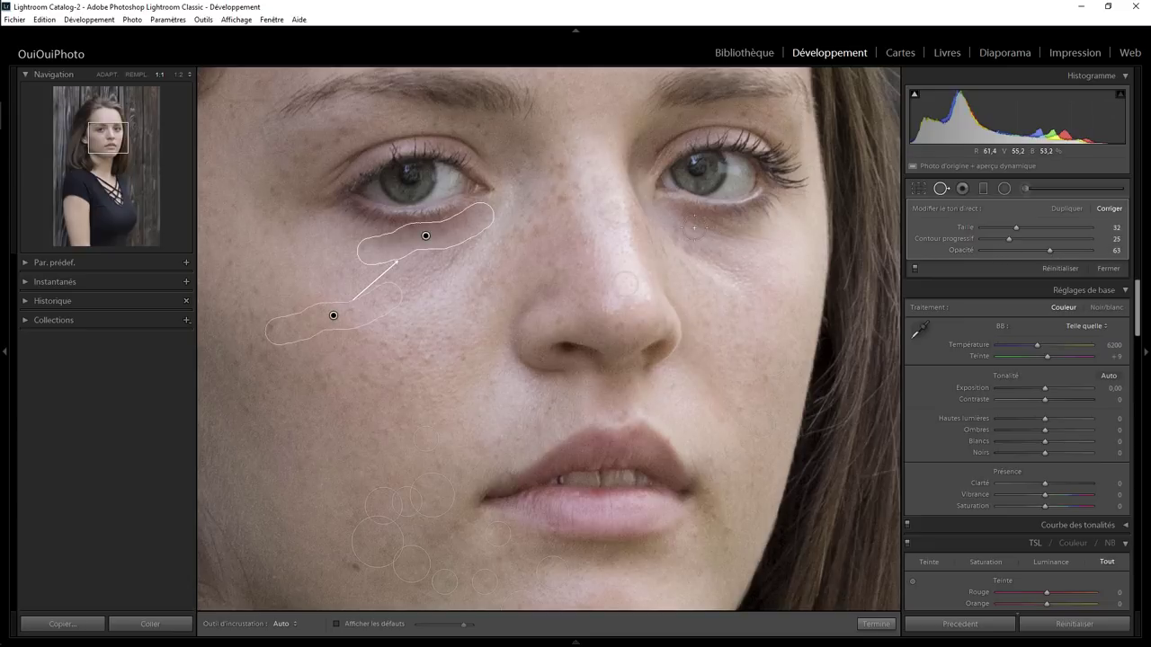
# Paint heal strokes over the other under-eye shadow from clean cheek skin, opacity around 54
pyautogui.moveTo(692, 219); pyautogui.dragTo(772, 239)
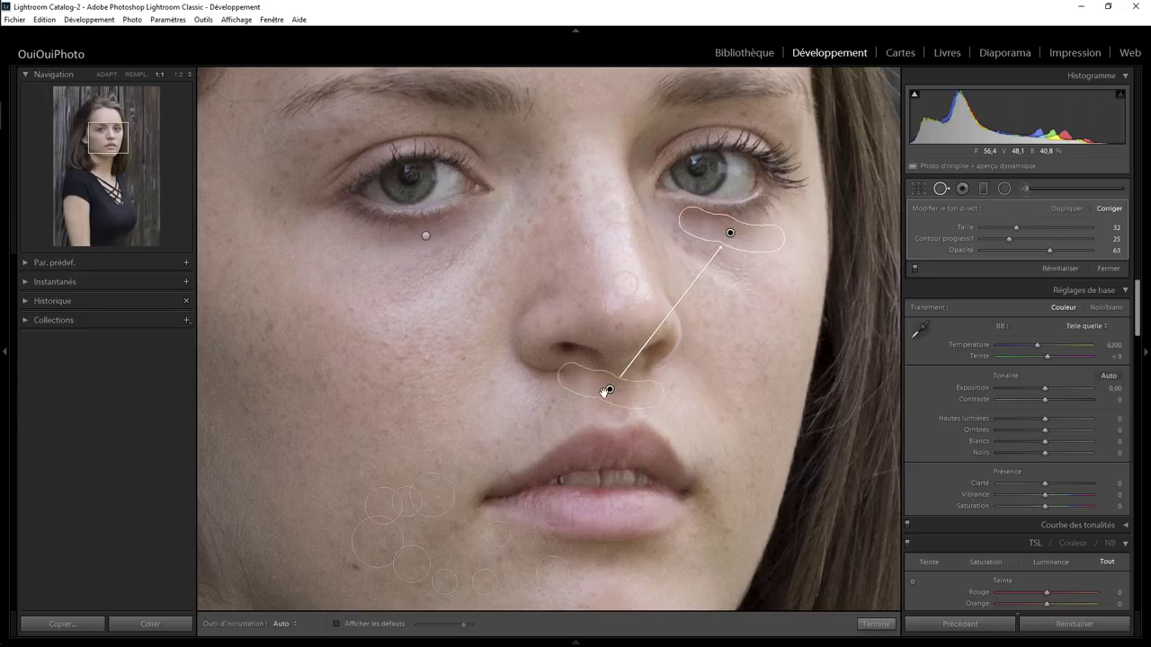
pyautogui.moveTo(609, 391); pyautogui.dragTo(735, 315)
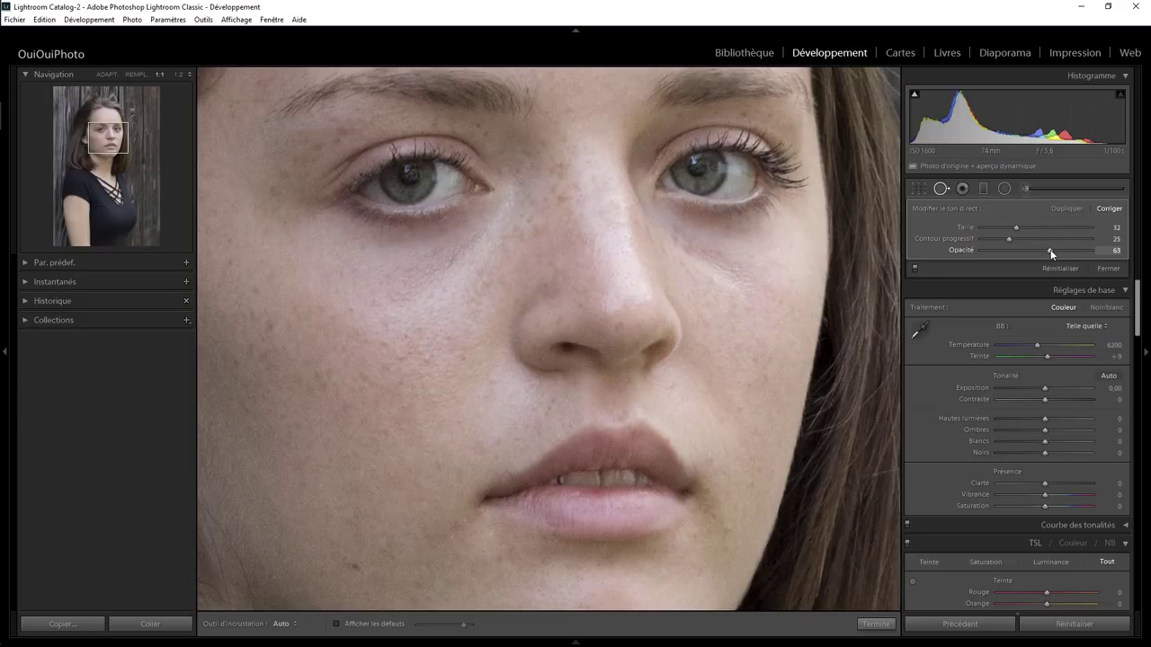
pyautogui.moveTo(1049, 250); pyautogui.dragTo(932, 265)
pyautogui.moveTo(1089, 267); pyautogui.dragTo(1041, 271)
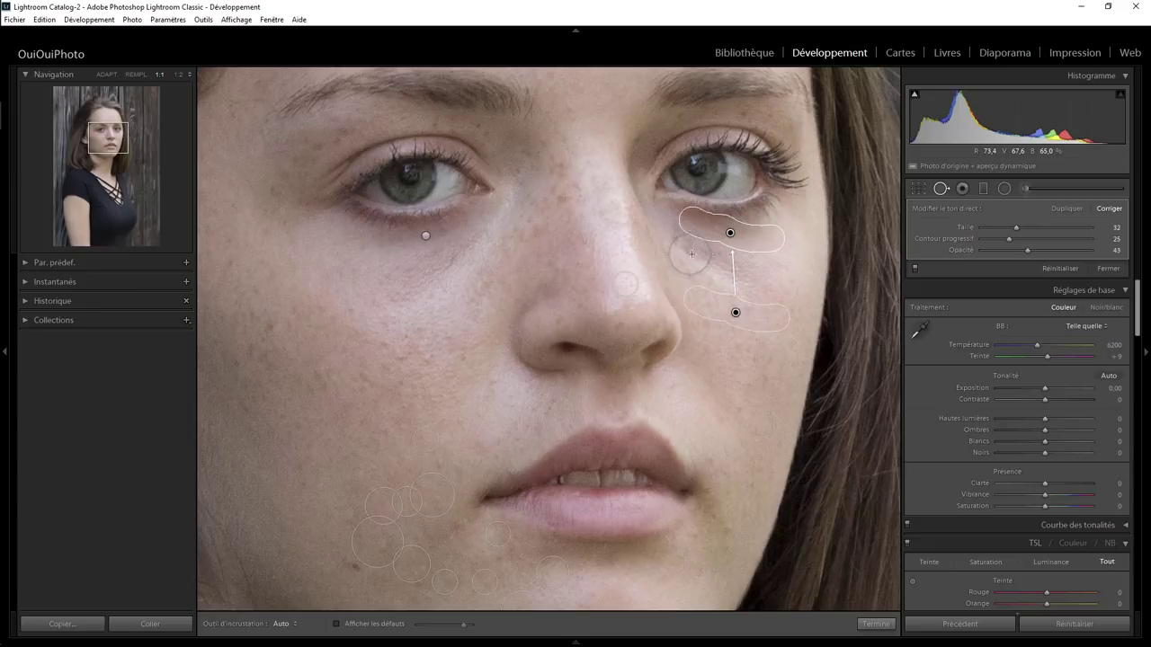
pyautogui.moveTo(692, 255); pyautogui.dragTo(745, 284)
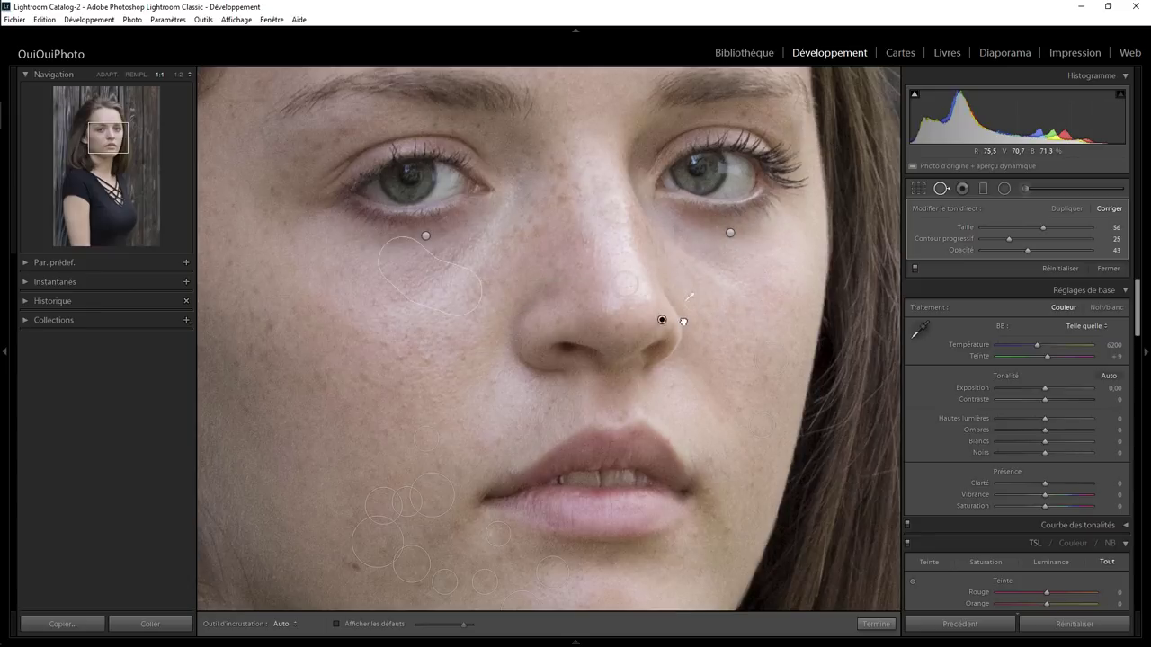
pyautogui.moveTo(684, 322); pyautogui.dragTo(739, 335)
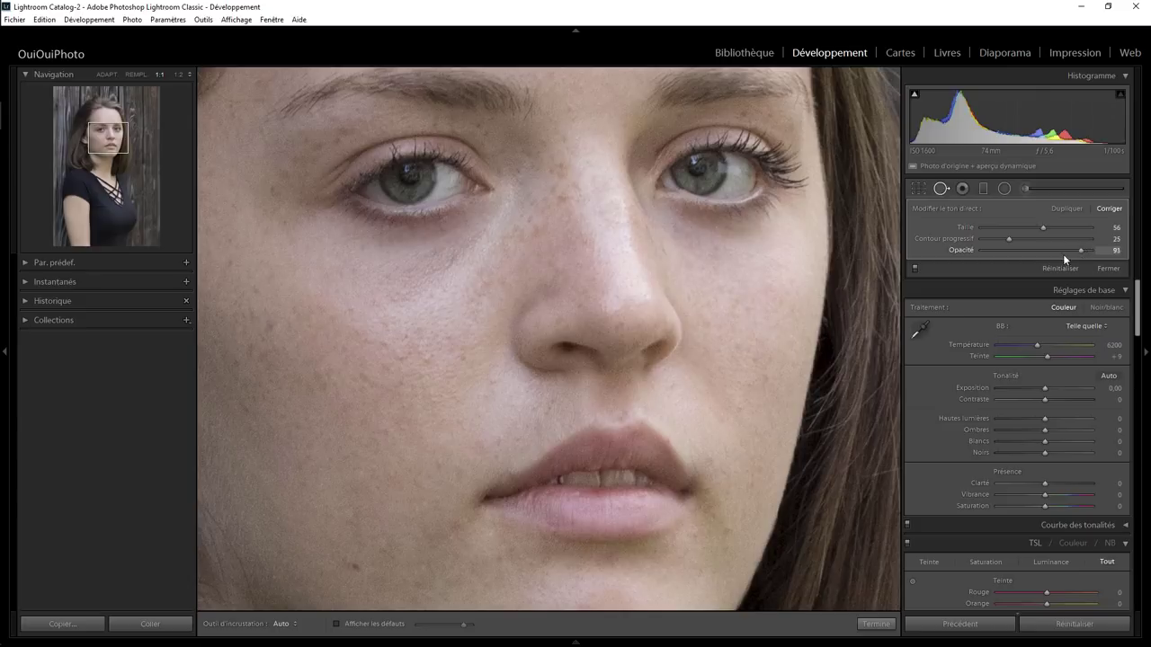
# Set the under-eye heal opacity to 68 and heal a small spot beside the nose
pyautogui.moveTo(1060, 255)
pyautogui.mouseDown()
pyautogui.moveTo(952, 256)
pyautogui.moveTo(1058, 267)
pyautogui.mouseUp()
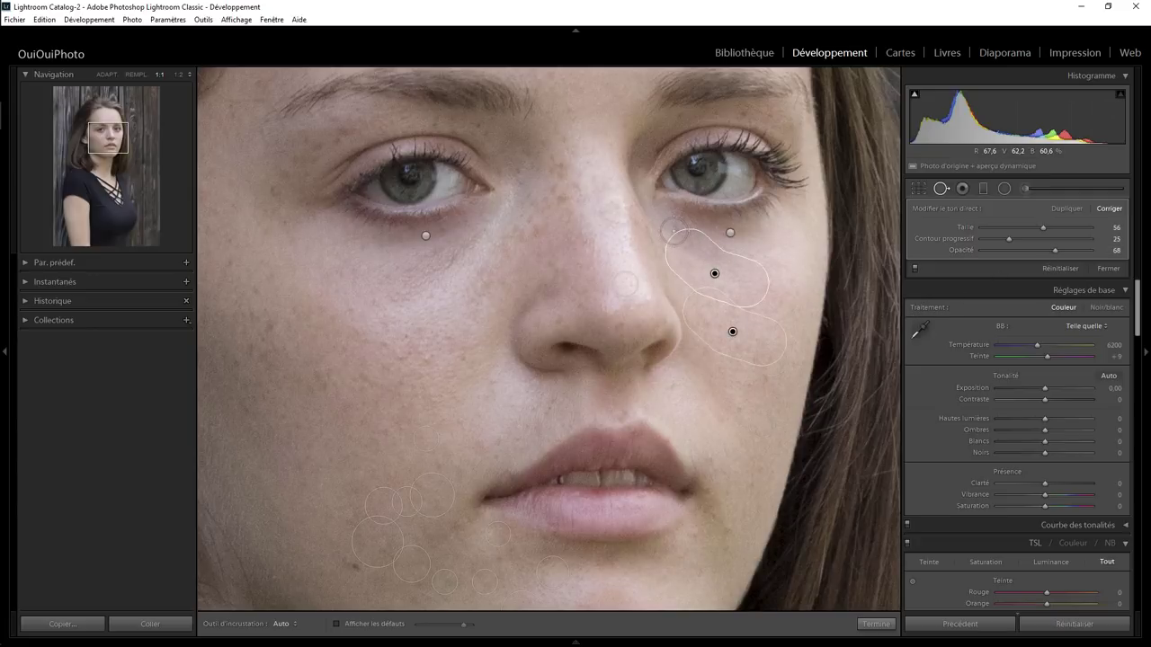
pyautogui.click(653, 213)
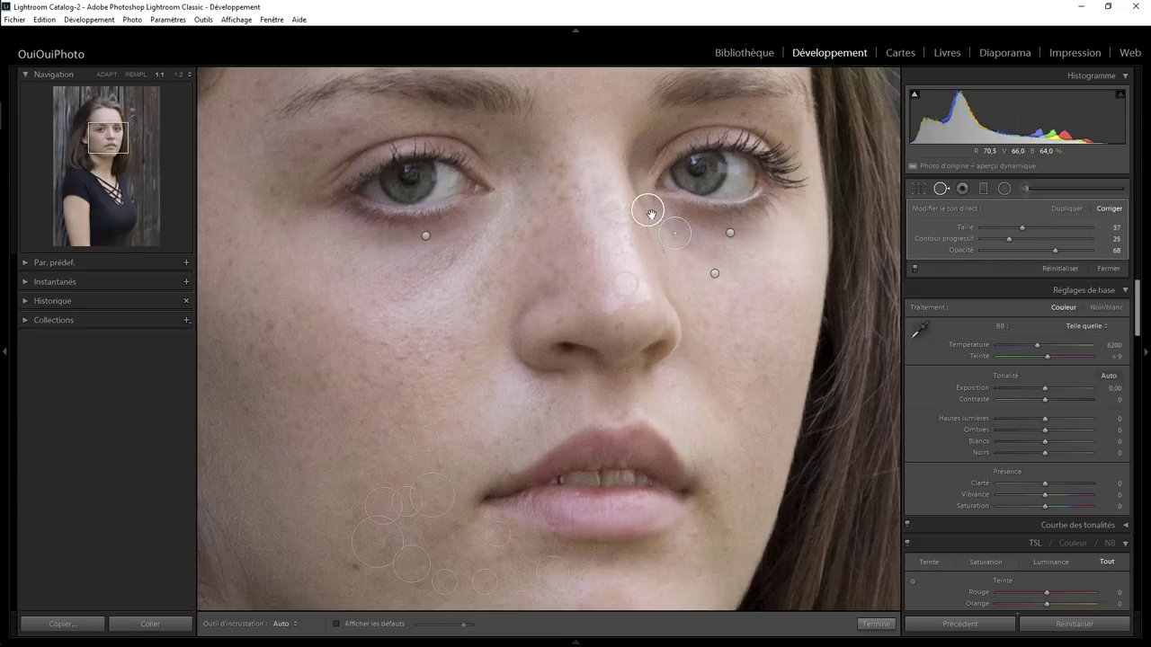
pyautogui.moveTo(709, 275); pyautogui.dragTo(754, 303)
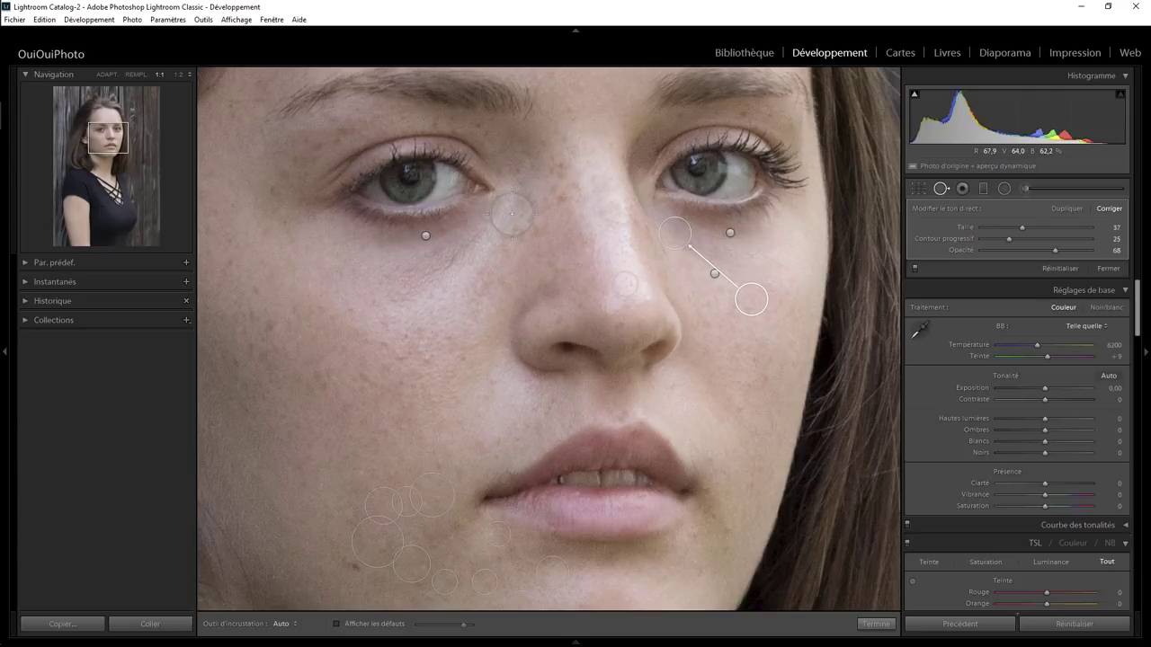
# Heal the shadow under the left eye, cycling sources with / and settling on cheek skin
pyautogui.moveTo(512, 215); pyautogui.dragTo(392, 297)
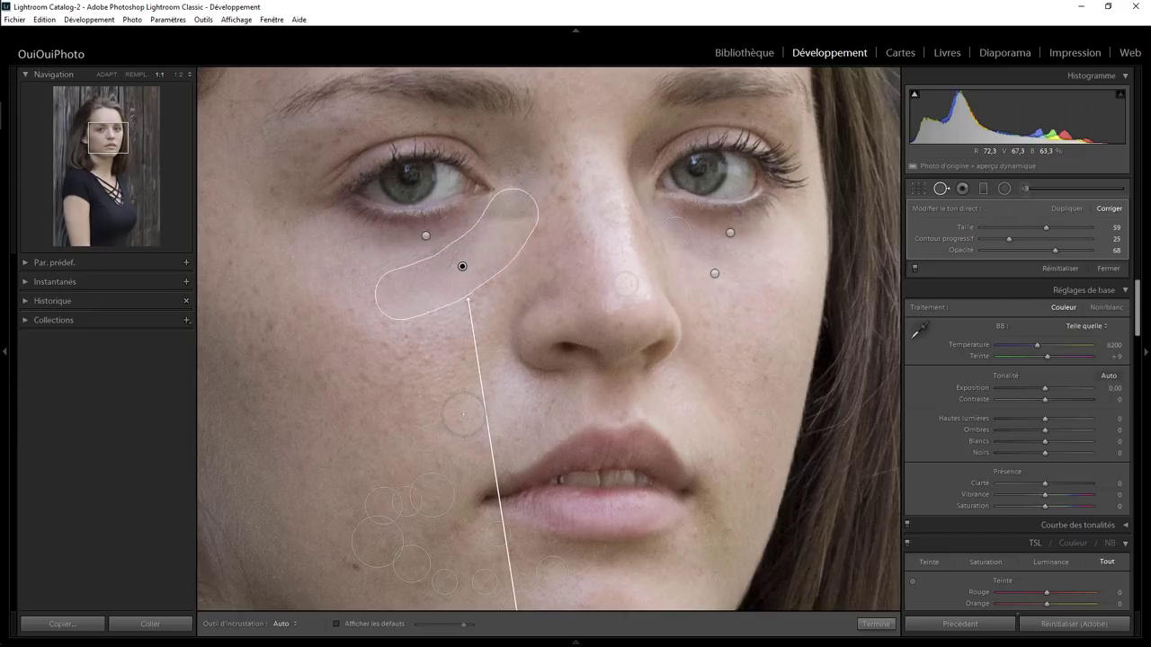
pyautogui.press('shift')
pyautogui.press('/')
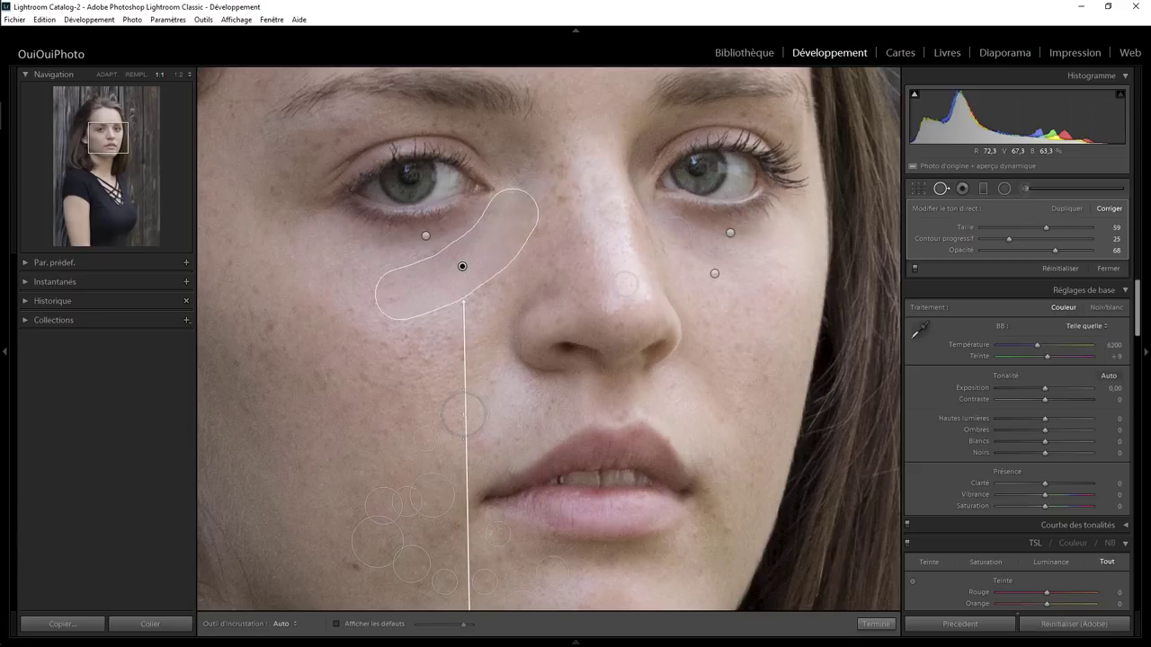
pyautogui.press('/')
pyautogui.press('/')
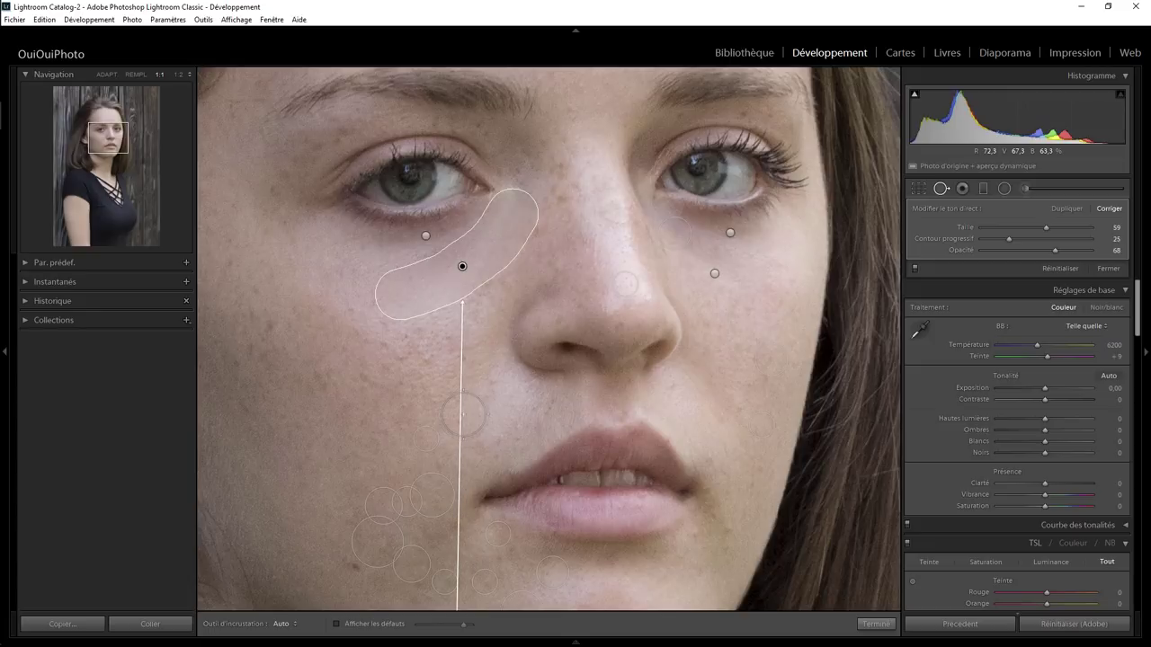
pyautogui.press('/')
pyautogui.press('/')
pyautogui.press('/')
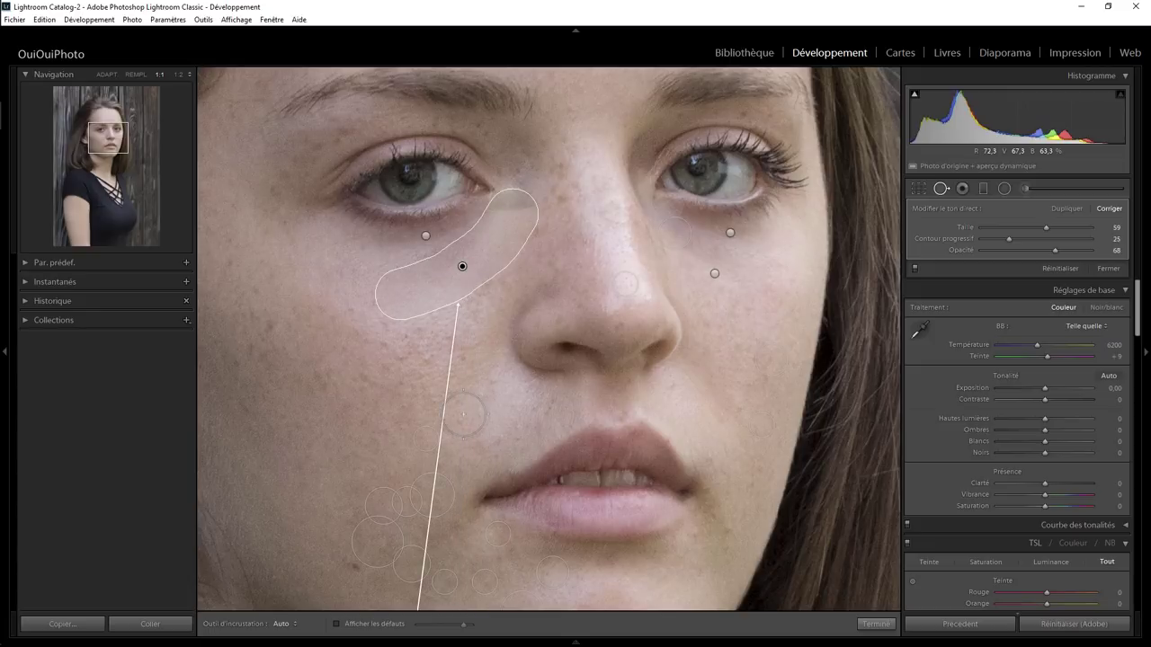
pyautogui.press('/')
pyautogui.press('/')
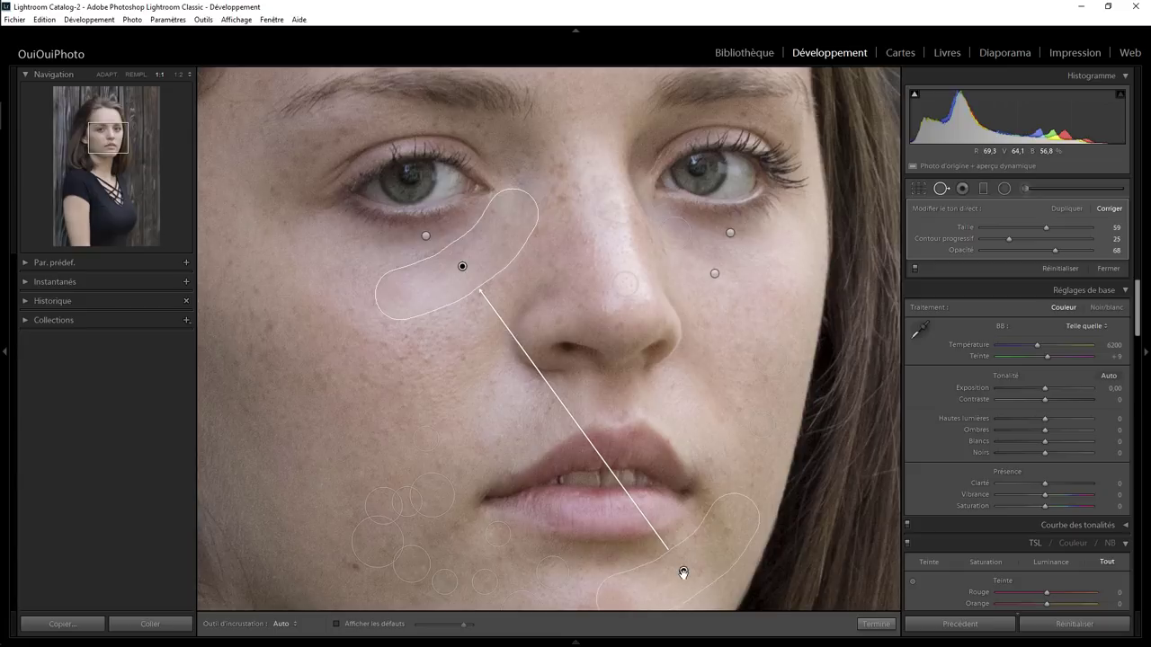
pyautogui.moveTo(683, 570)
pyautogui.mouseDown()
pyautogui.moveTo(378, 389)
pyautogui.moveTo(395, 338)
pyautogui.moveTo(422, 360)
pyautogui.mouseUp()
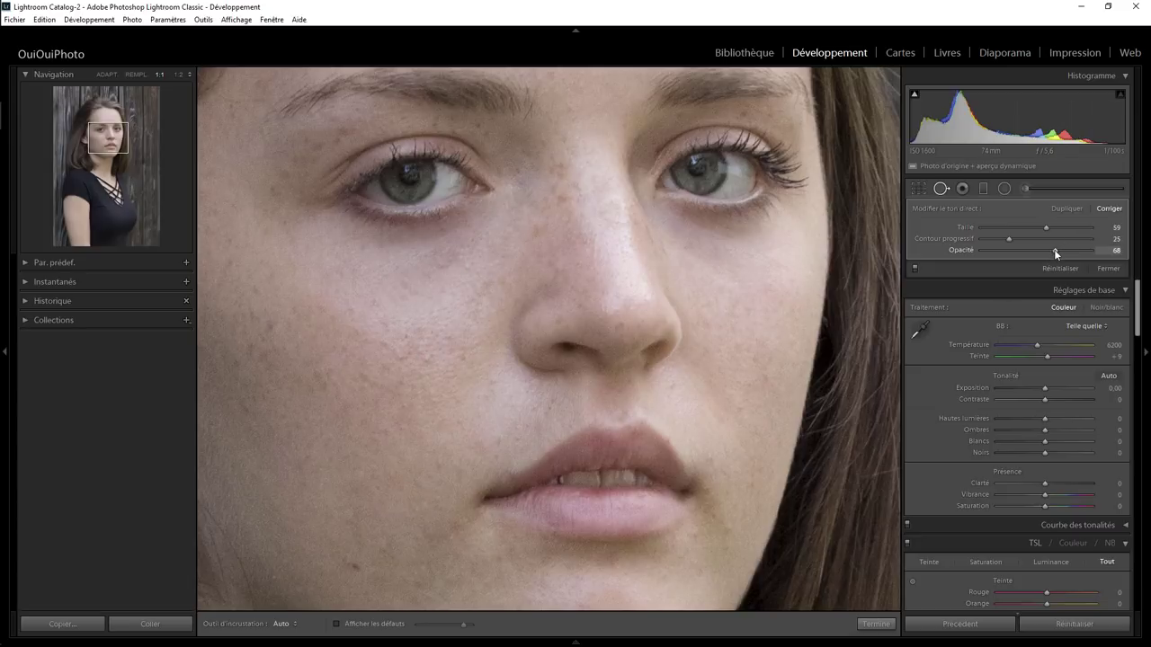
# Heal the nose-bridge shine with skin sampled lower on the cheek, settling opacity at 65
pyautogui.moveTo(990, 254); pyautogui.dragTo(941, 257)
pyautogui.moveTo(595, 200)
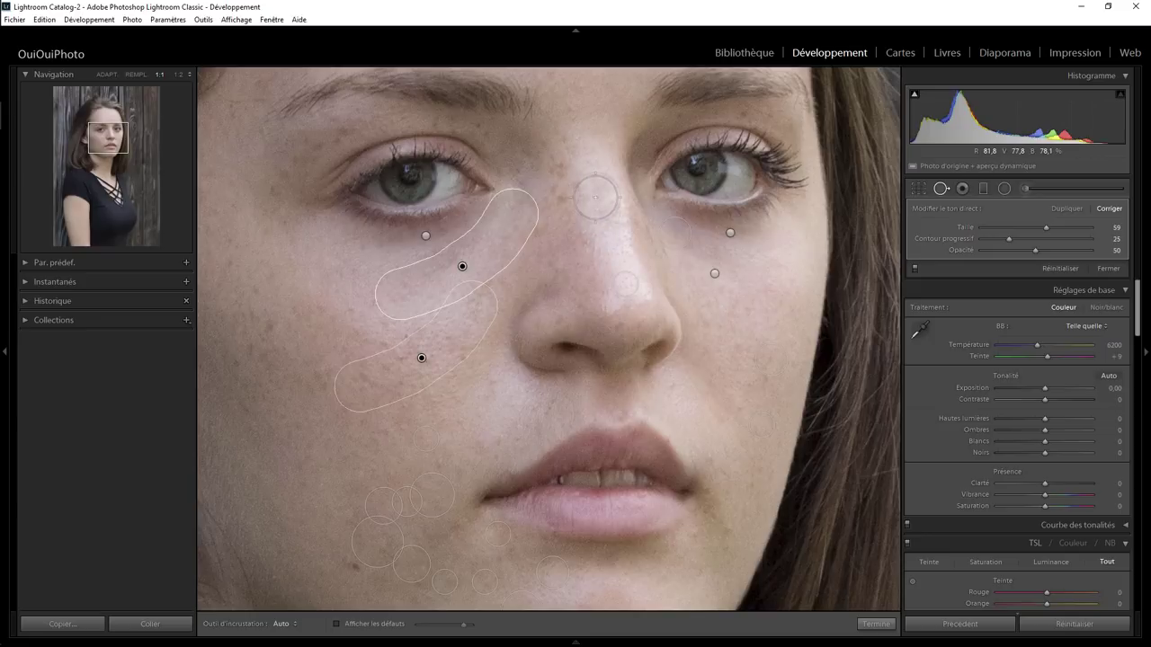
pyautogui.moveTo(599, 167)
pyautogui.mouseDown()
pyautogui.moveTo(630, 277)
pyautogui.moveTo(622, 297)
pyautogui.moveTo(600, 208)
pyautogui.mouseUp()
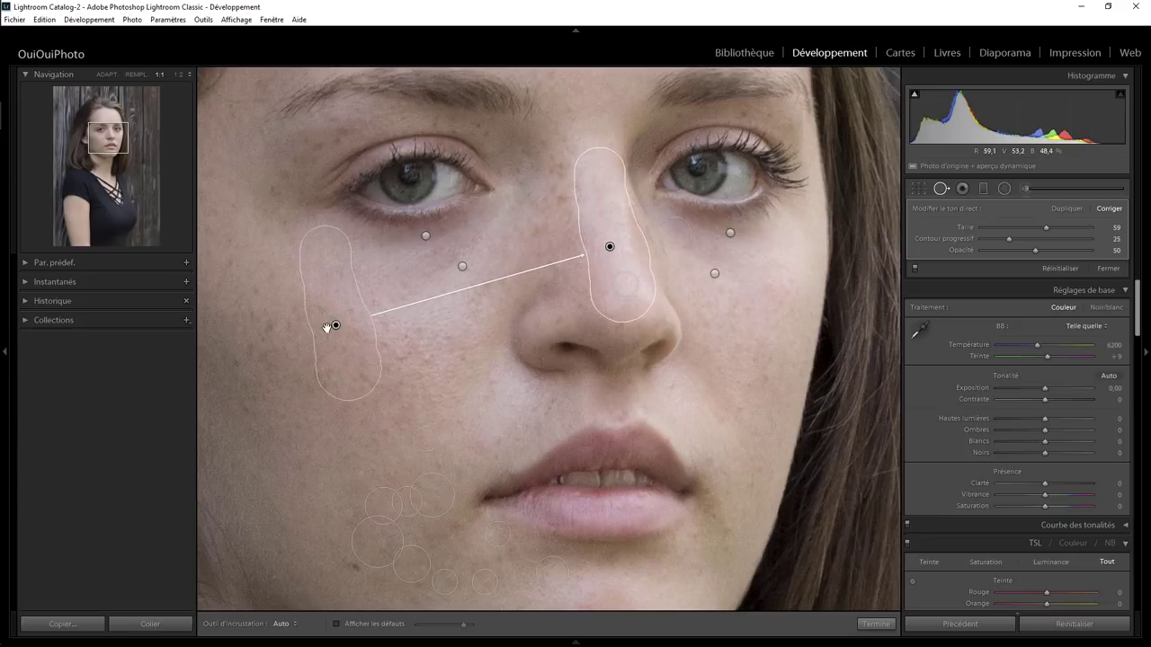
pyautogui.moveTo(333, 324)
pyautogui.mouseDown()
pyautogui.moveTo(318, 390)
pyautogui.moveTo(330, 378)
pyautogui.mouseUp()
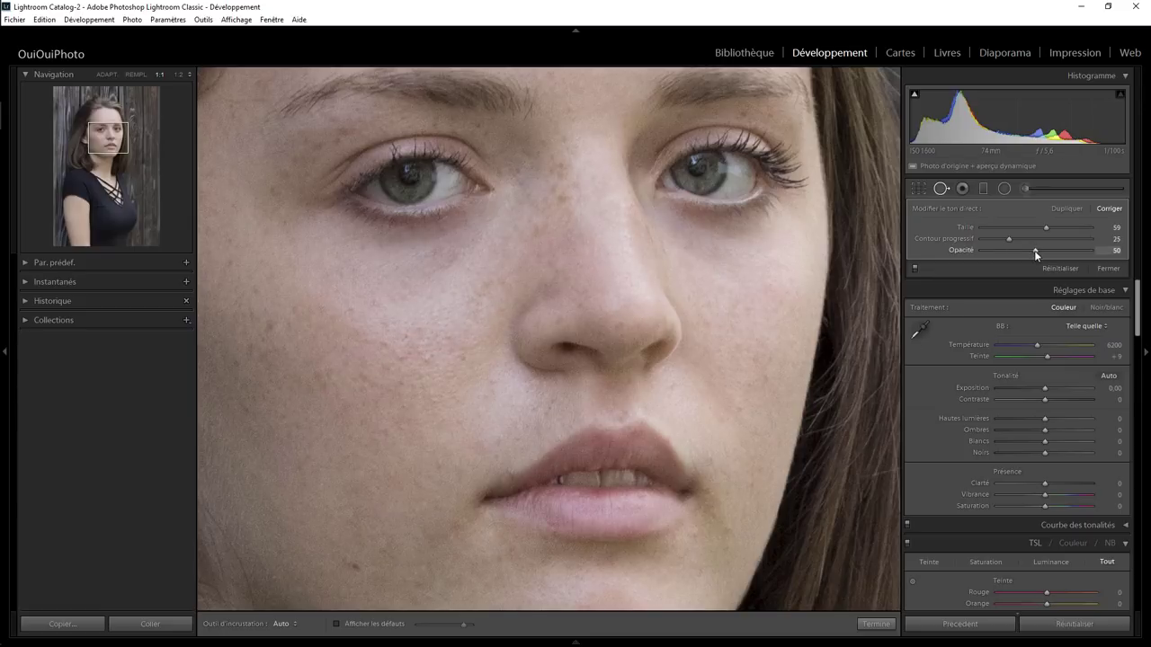
pyautogui.moveTo(1034, 250)
pyautogui.mouseDown()
pyautogui.moveTo(957, 252)
pyautogui.moveTo(1030, 258)
pyautogui.mouseUp()
pyautogui.moveTo(1052, 252); pyautogui.dragTo(1050, 252)
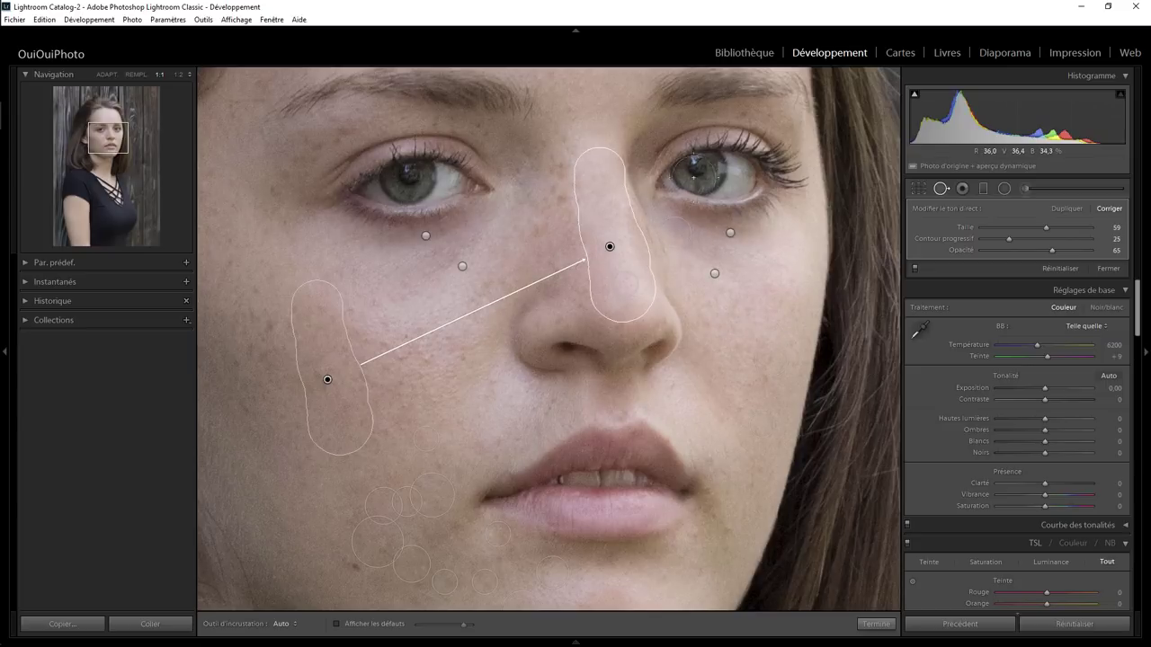
# Add a radial filter on the right iris with Exposure 0.25, Clarity 31 and Saturation 45
pyautogui.click(1004, 190)
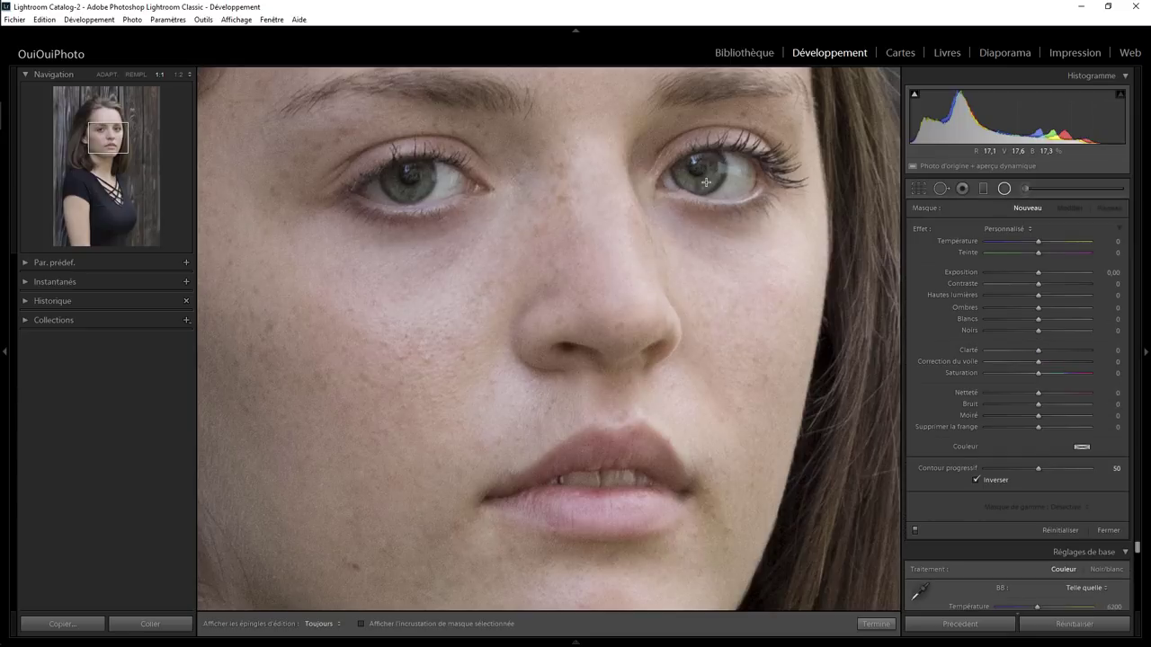
pyautogui.moveTo(694, 168); pyautogui.dragTo(722, 196)
pyautogui.moveTo(693, 168); pyautogui.dragTo(698, 172)
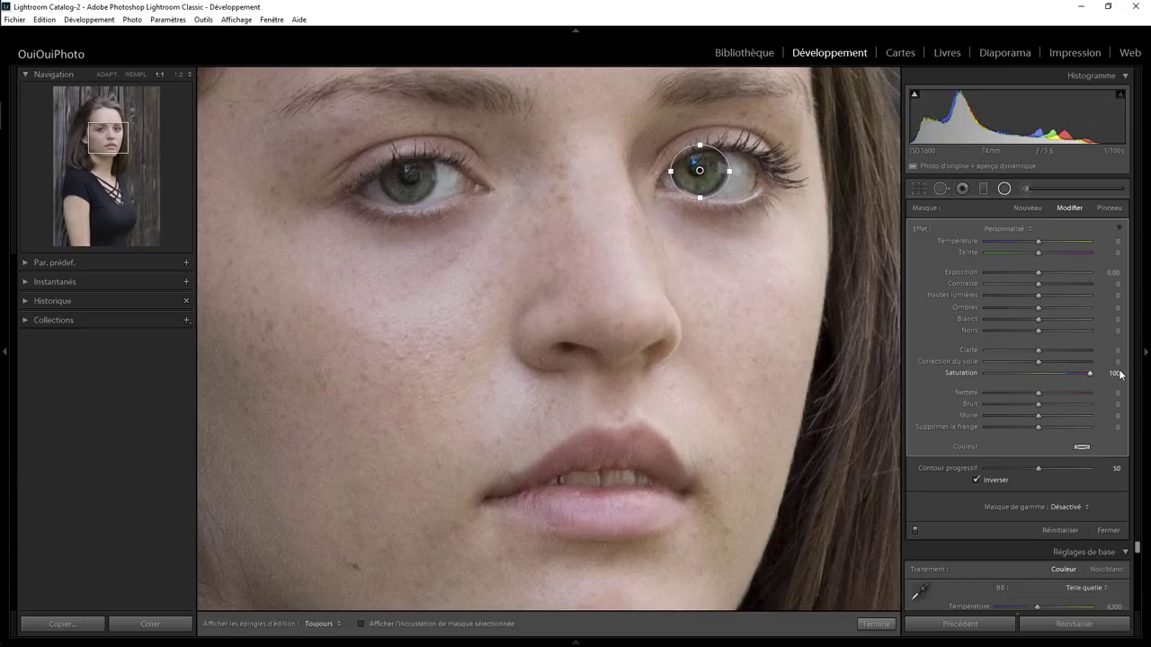
pyautogui.moveTo(1115, 374); pyautogui.dragTo(1107, 374)
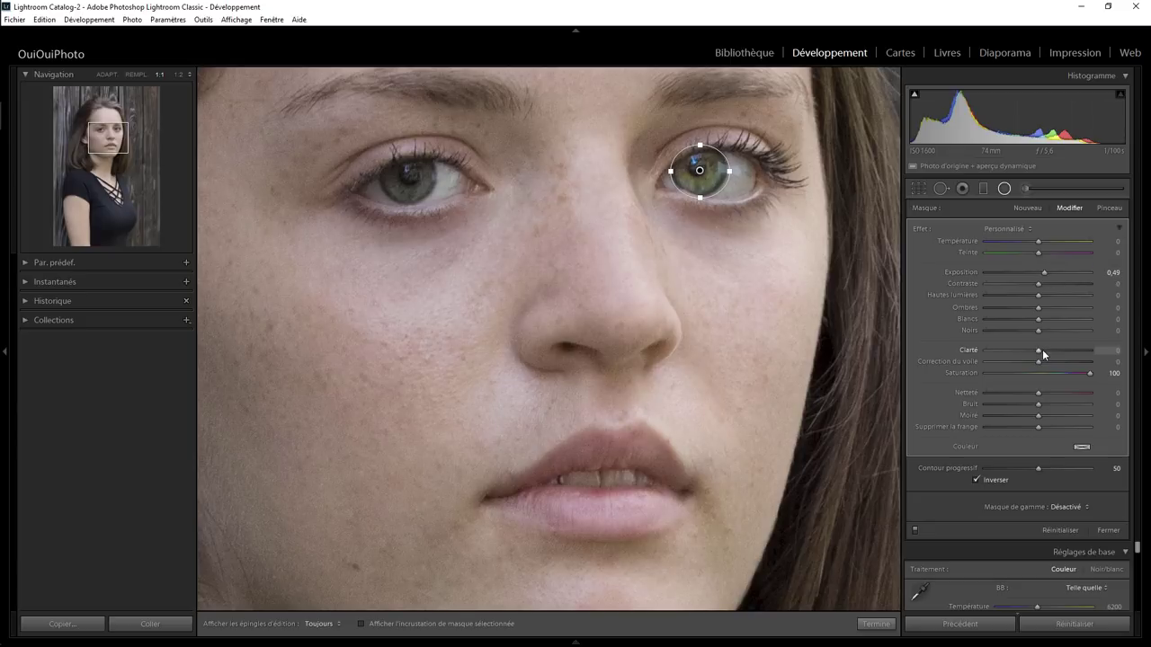
pyautogui.moveTo(1041, 350); pyautogui.dragTo(1059, 353)
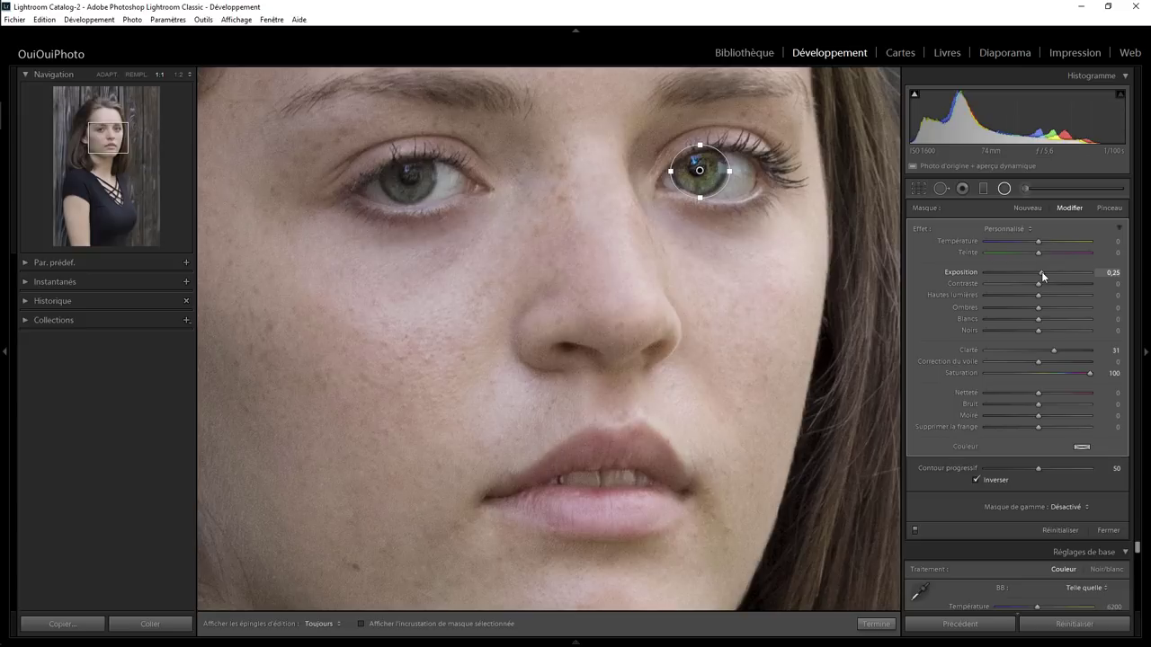
# Duplicate the iris filter onto the left iris and lower its saturation to 33
pyautogui.rightClick(700, 169)
pyautogui.click(719, 177)
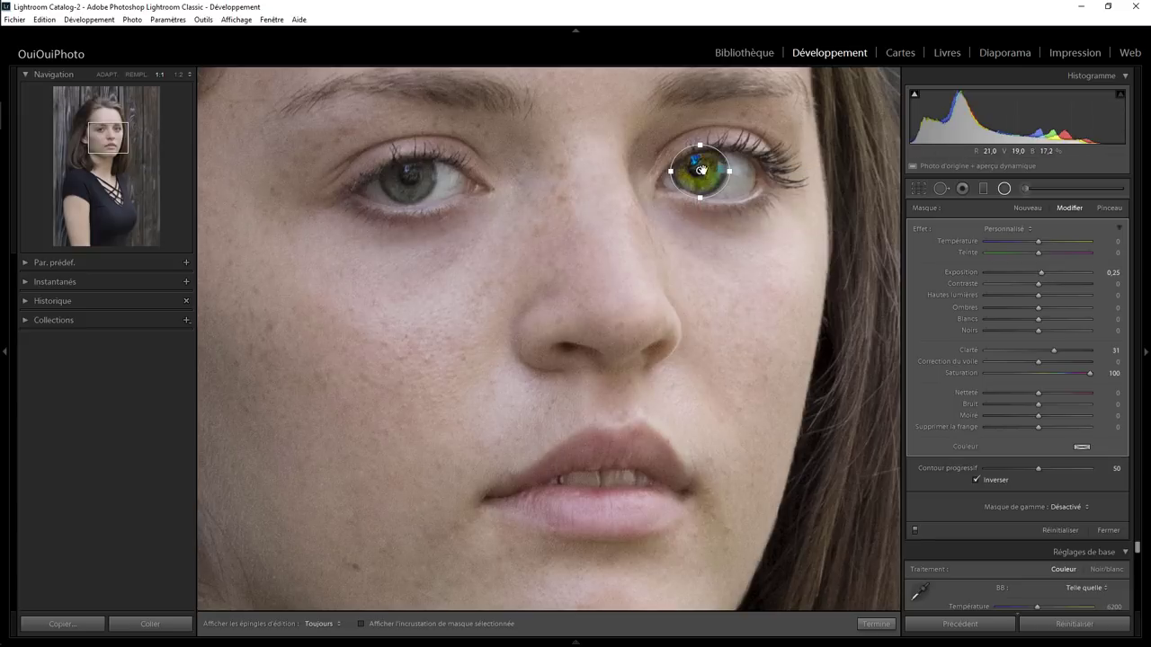
pyautogui.moveTo(701, 170); pyautogui.dragTo(407, 179)
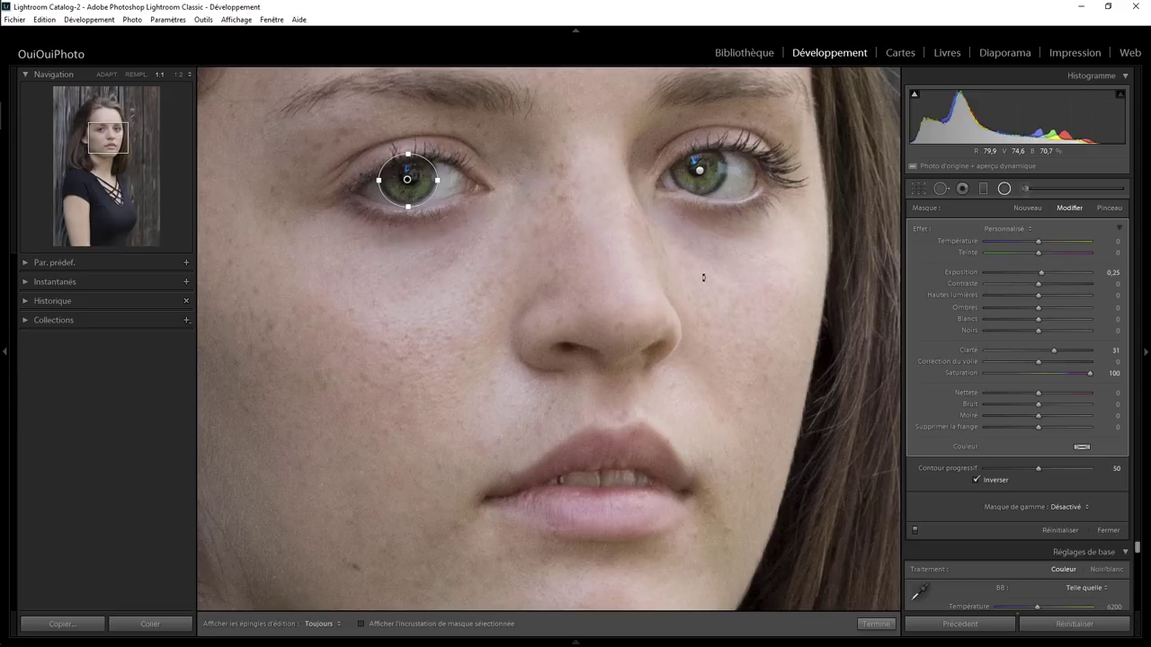
pyautogui.click(699, 170)
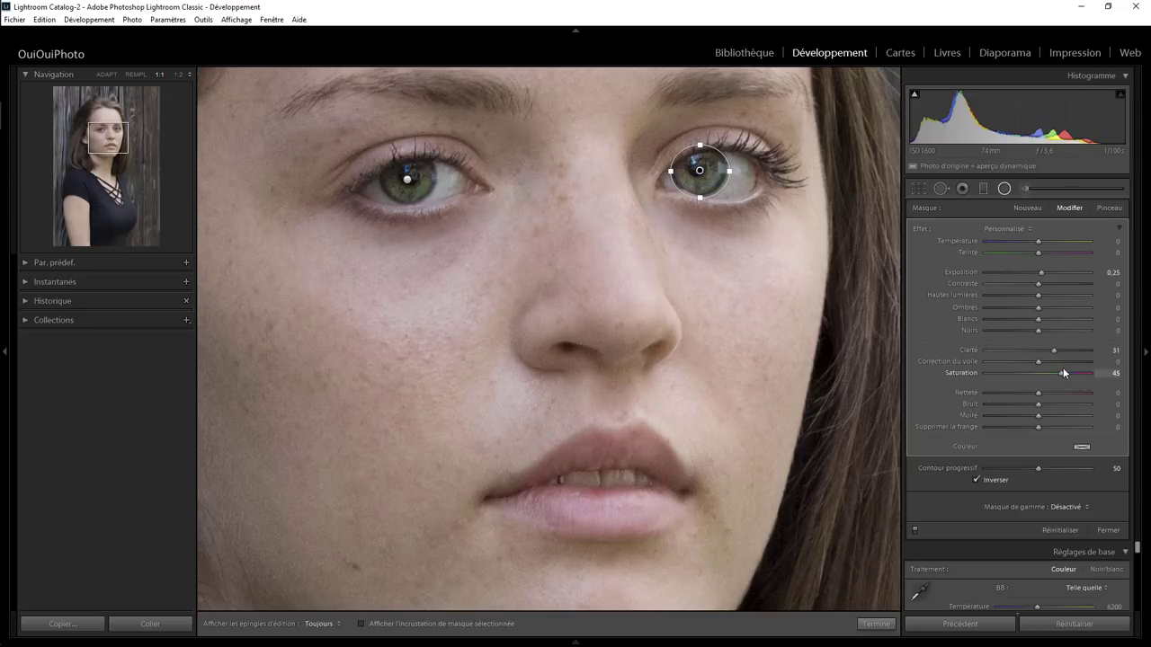
pyautogui.click(407, 179)
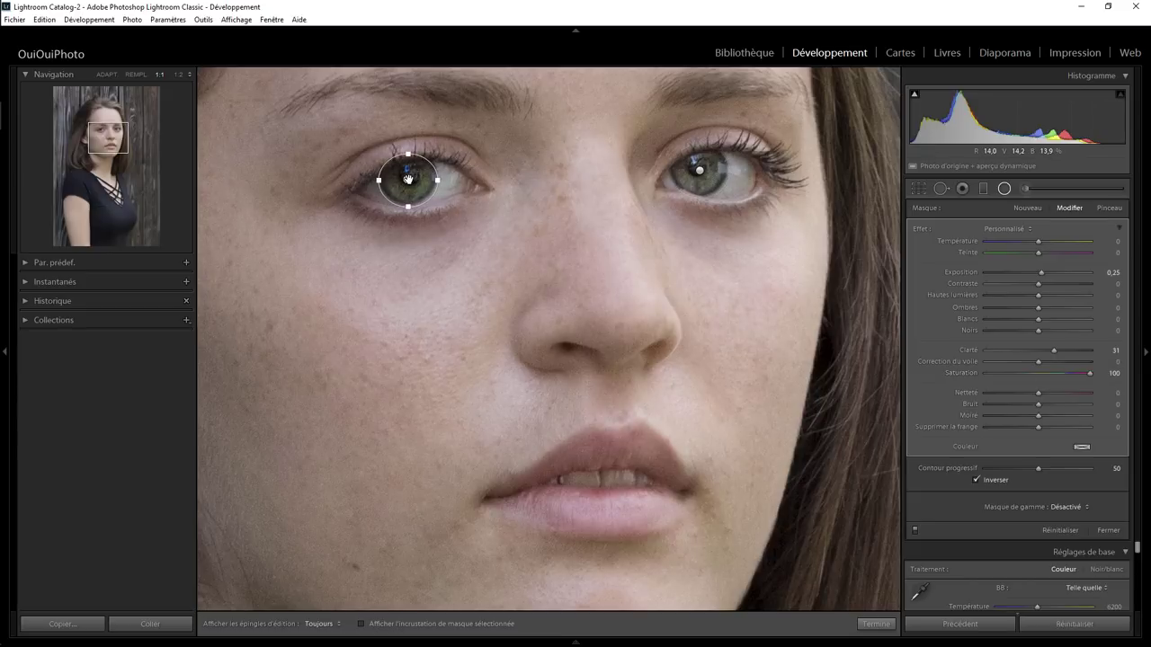
pyautogui.moveTo(1088, 372); pyautogui.dragTo(1066, 373)
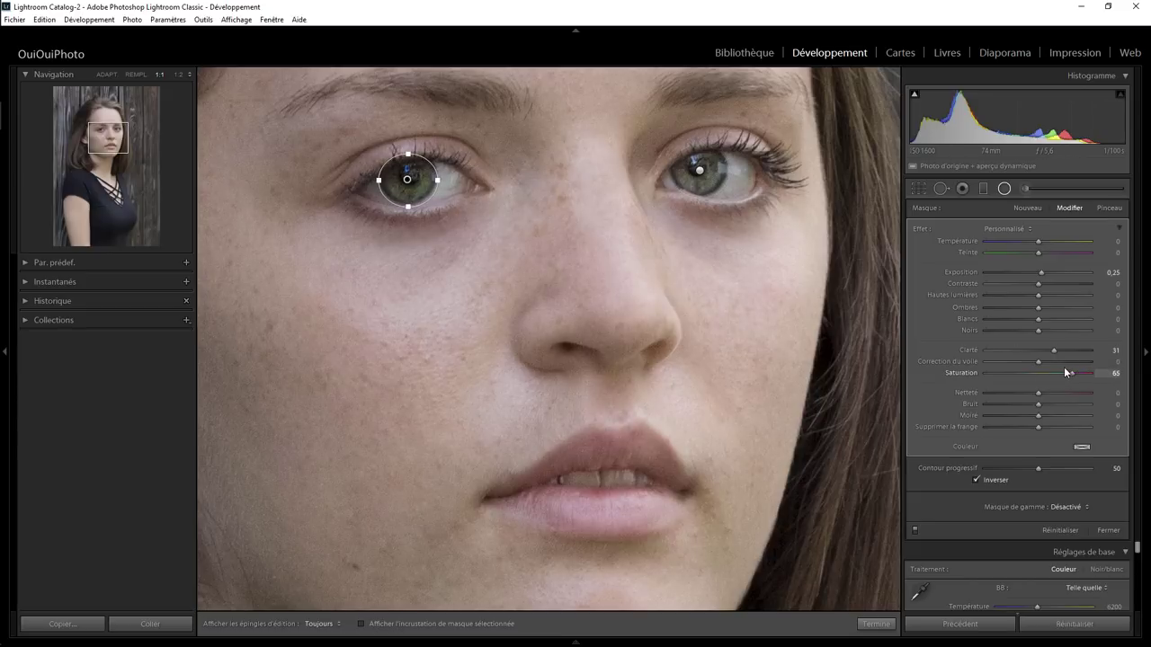
pyautogui.click(1025, 190)
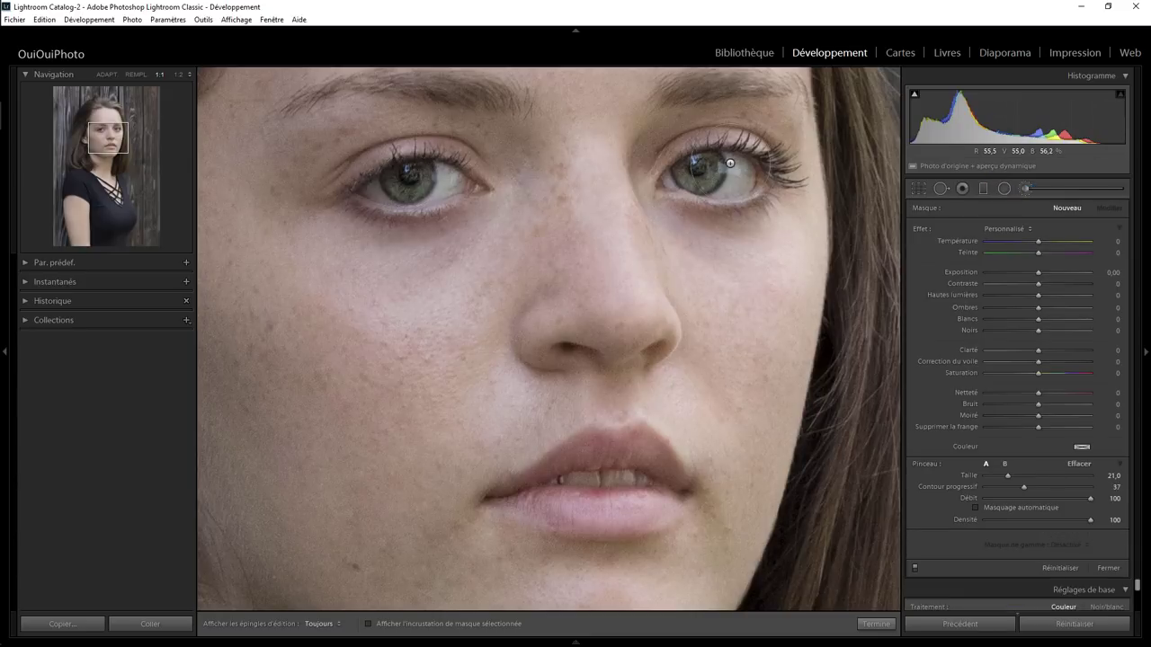
# Paint a small brush mask over the right iris and give it a green tint
pyautogui.scroll(-3, 725, 164)
pyautogui.scroll(-1, 716, 170)
pyautogui.press('h')
pyautogui.moveTo(681, 169); pyautogui.dragTo(712, 160)
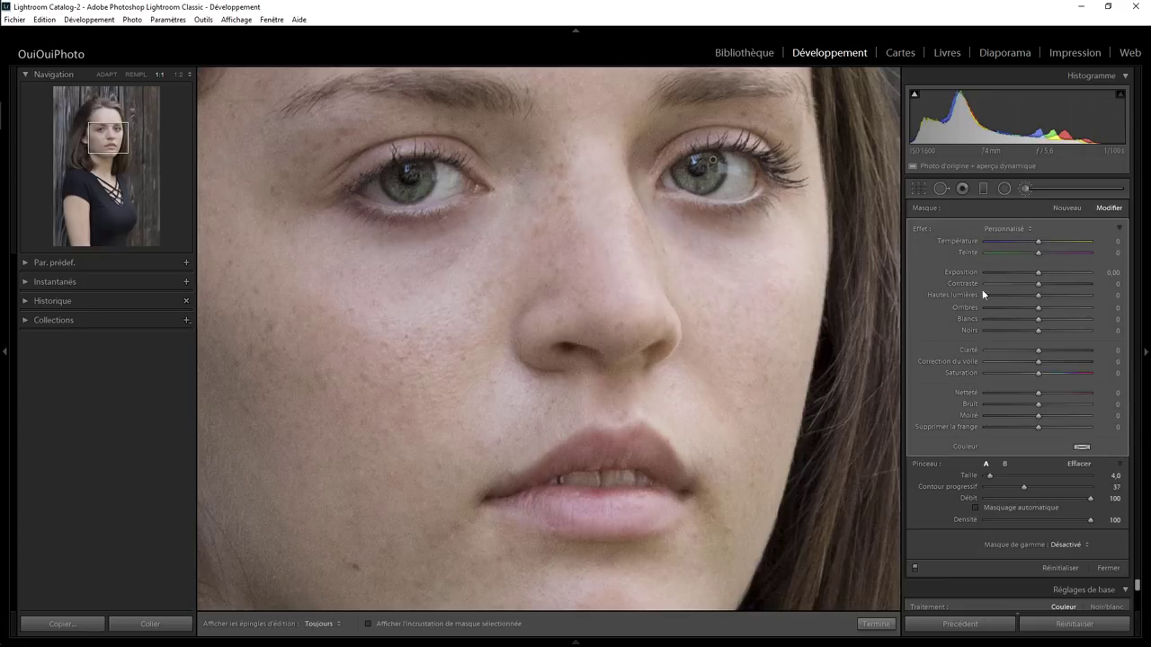
pyautogui.click(1082, 447)
pyautogui.moveTo(978, 473); pyautogui.dragTo(905, 476)
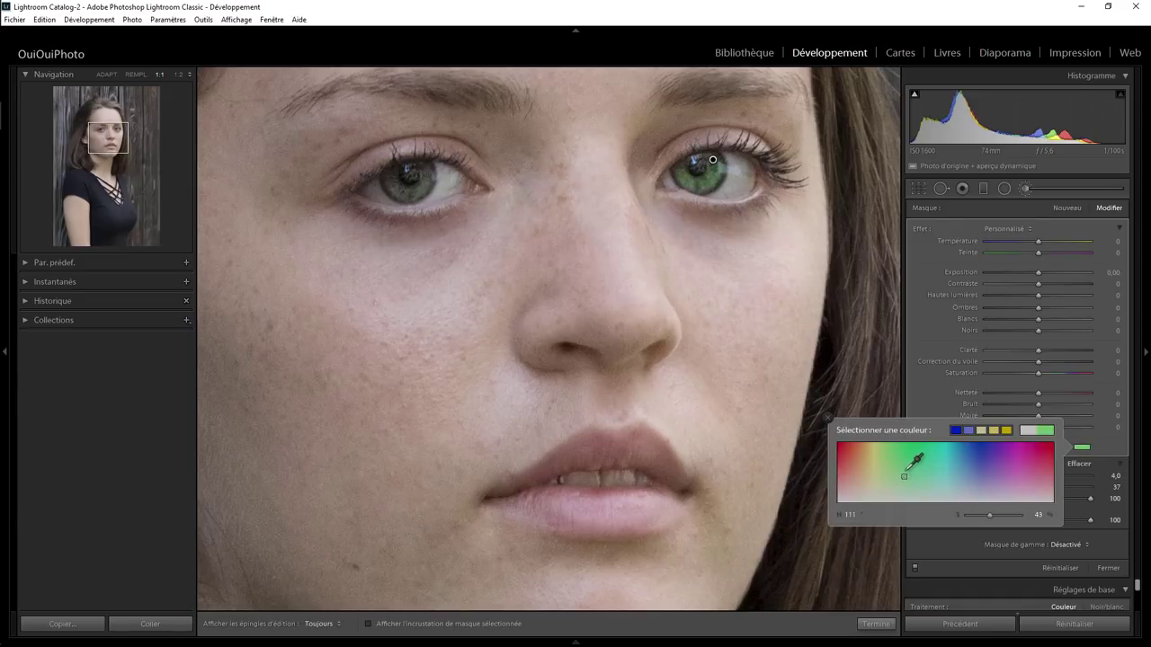
pyautogui.moveTo(913, 462)
pyautogui.mouseDown()
pyautogui.moveTo(919, 401)
pyautogui.moveTo(915, 482)
pyautogui.mouseUp()
pyautogui.moveTo(914, 483); pyautogui.dragTo(913, 485)
pyautogui.press('h')
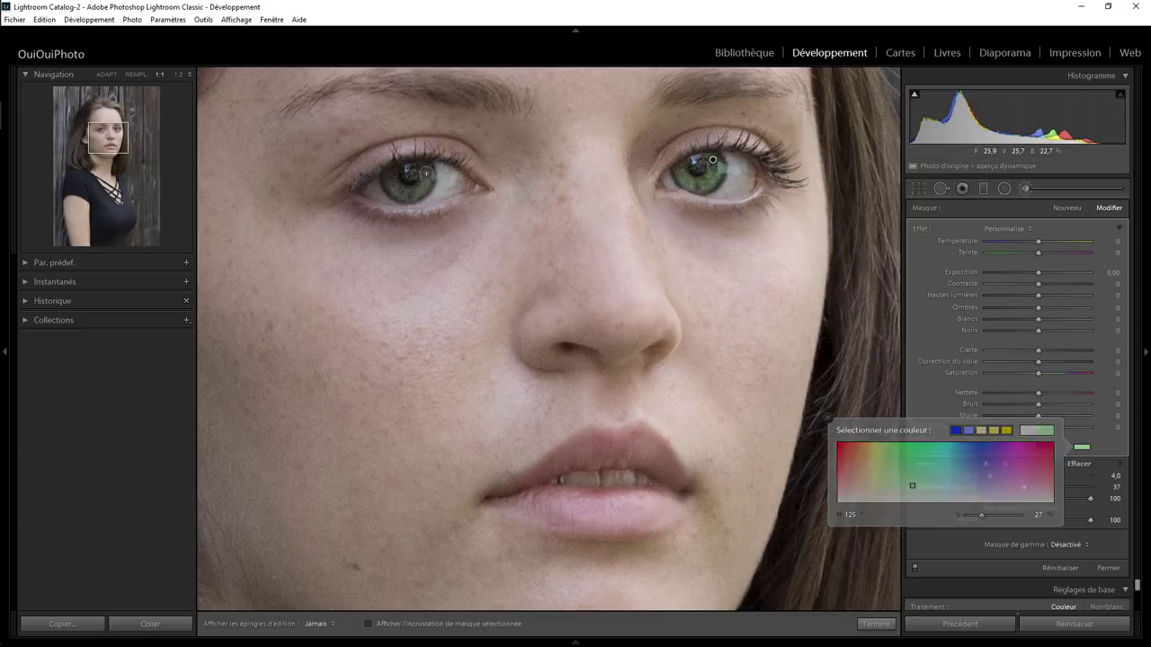
# Extend the green tint across the left iris and refine it to hue 125, saturation 19
pyautogui.moveTo(417, 191); pyautogui.dragTo(394, 183)
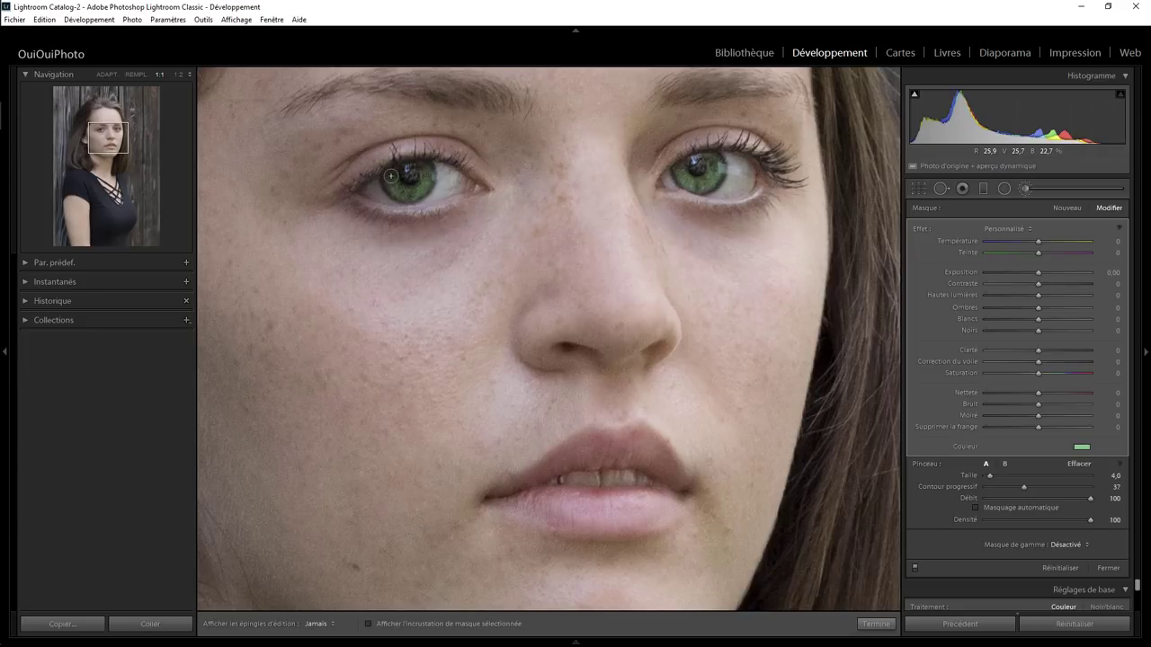
pyautogui.press('h')
pyautogui.click(1082, 447)
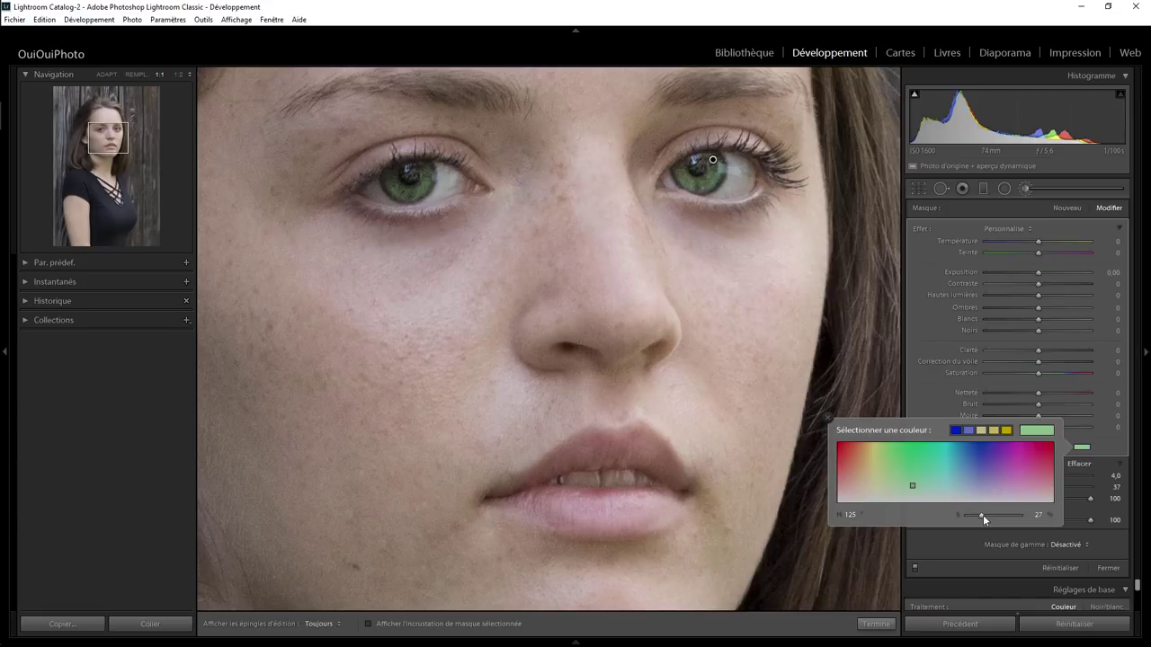
pyautogui.moveTo(982, 515); pyautogui.dragTo(977, 519)
pyautogui.moveTo(979, 518); pyautogui.dragTo(977, 519)
# Draw a radial filter on the left iris (Exposure 0.30, Clarity 31, Saturation 33) and view the full portrait
pyautogui.click(1008, 190)
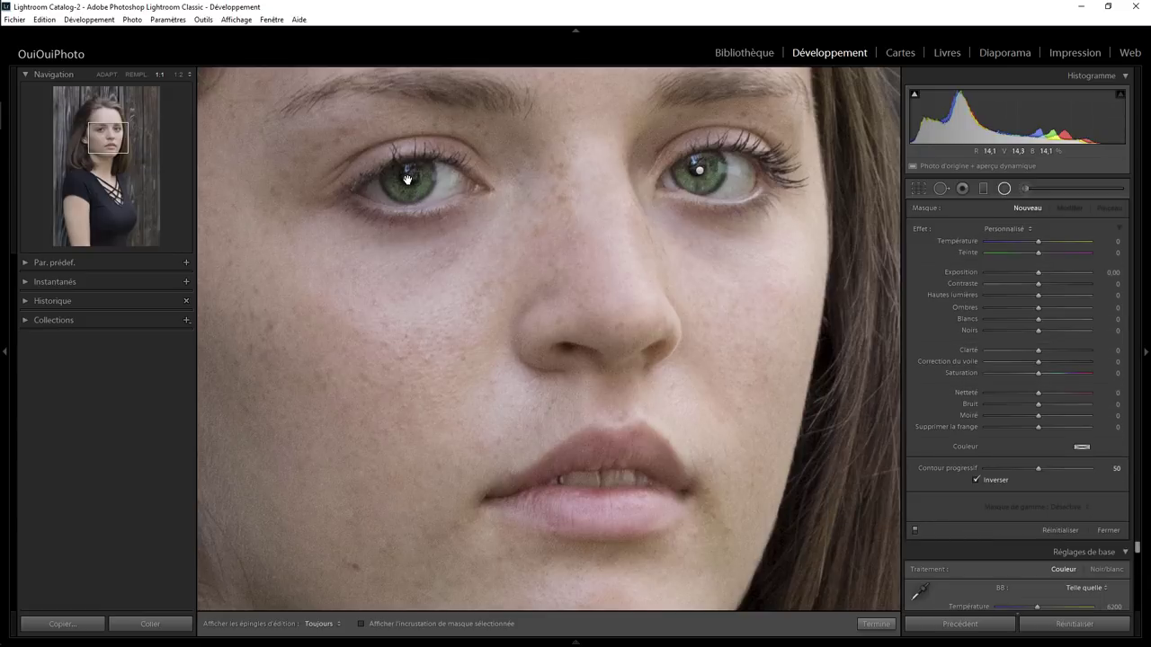
pyautogui.moveTo(408, 179); pyautogui.dragTo(437, 206)
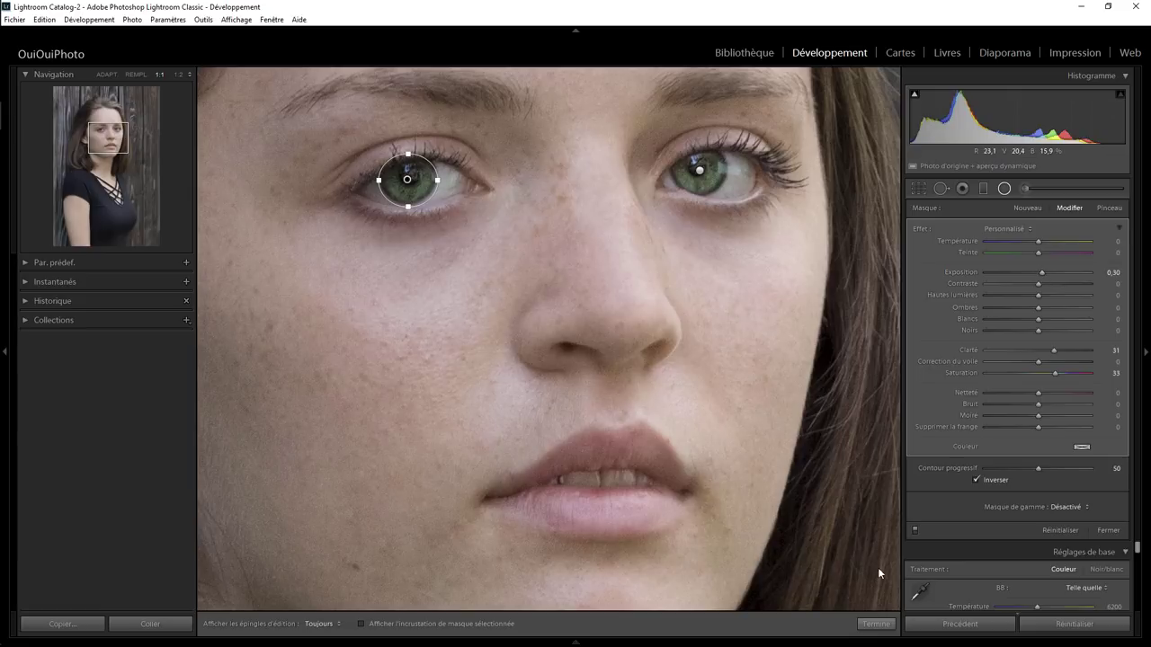
pyautogui.click(876, 624)
pyautogui.click(594, 245)
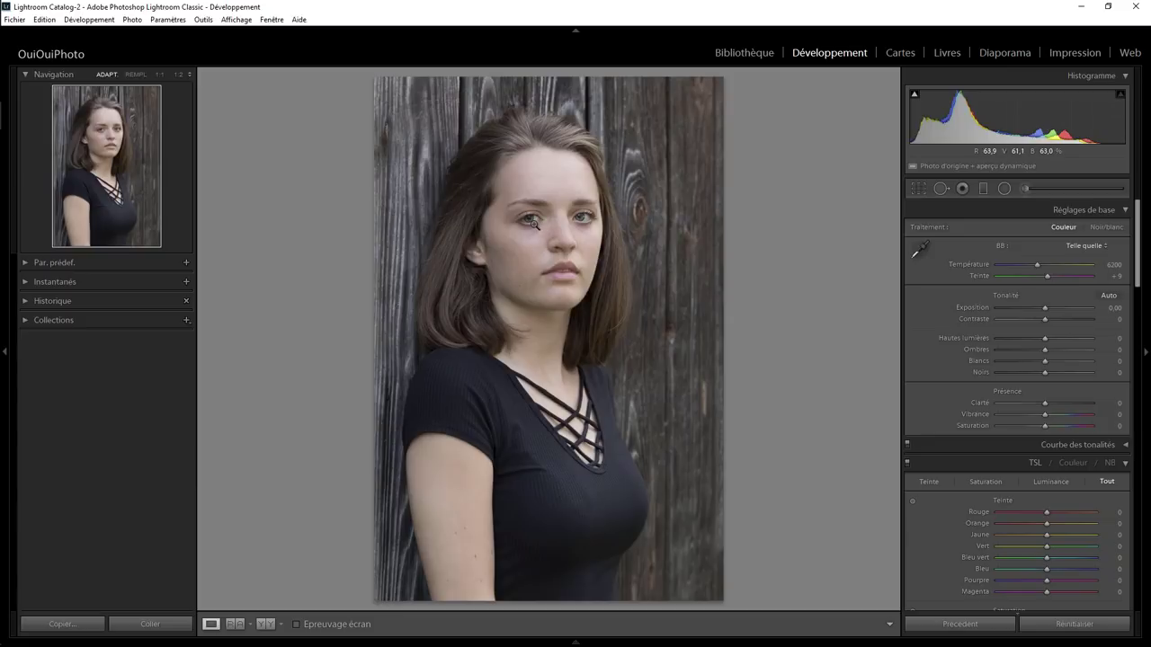
# Revisit the right-eye radial filter, easing its exposure to 0.12, then view the whole portrait
pyautogui.click(593, 216)
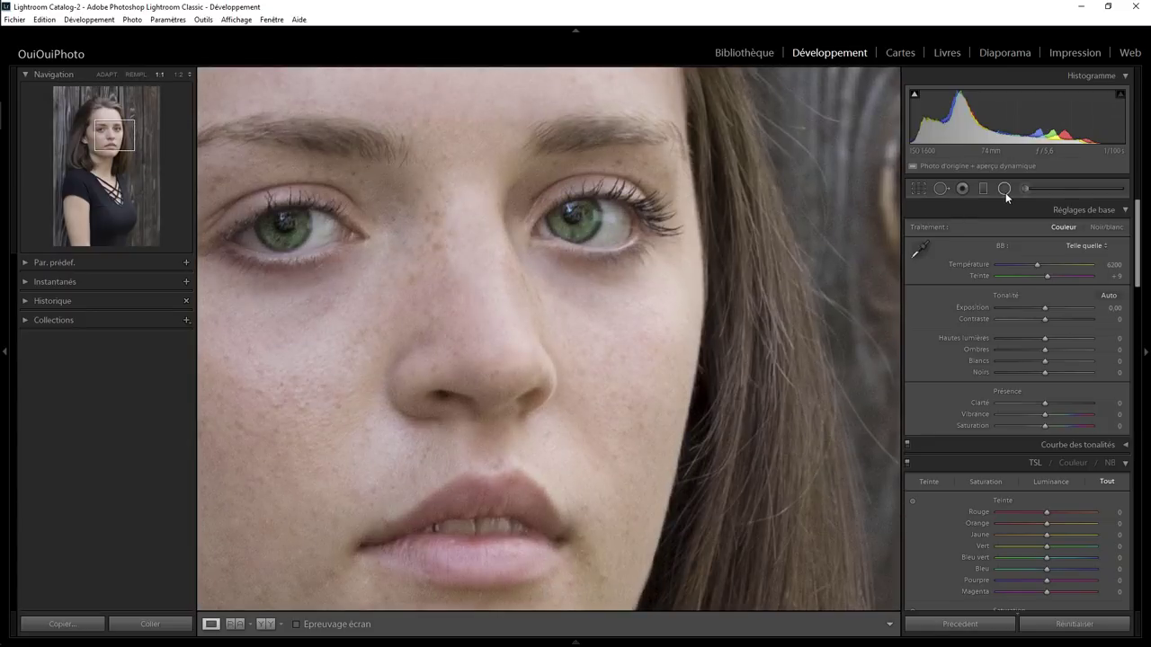
pyautogui.click(1004, 189)
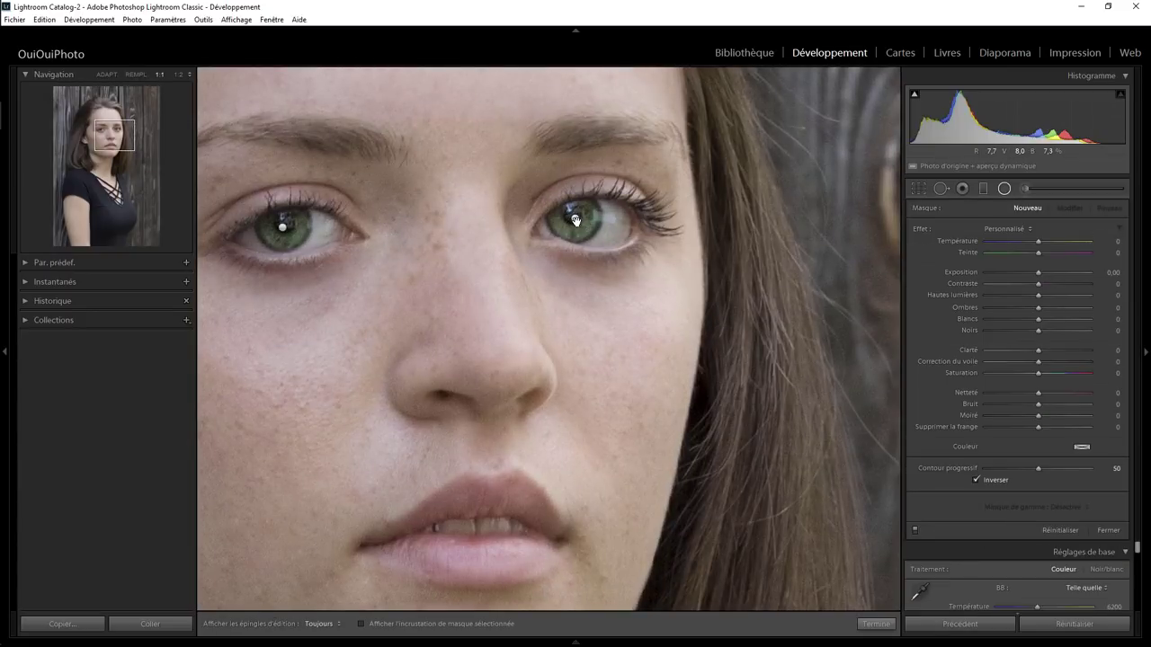
pyautogui.click(570, 217)
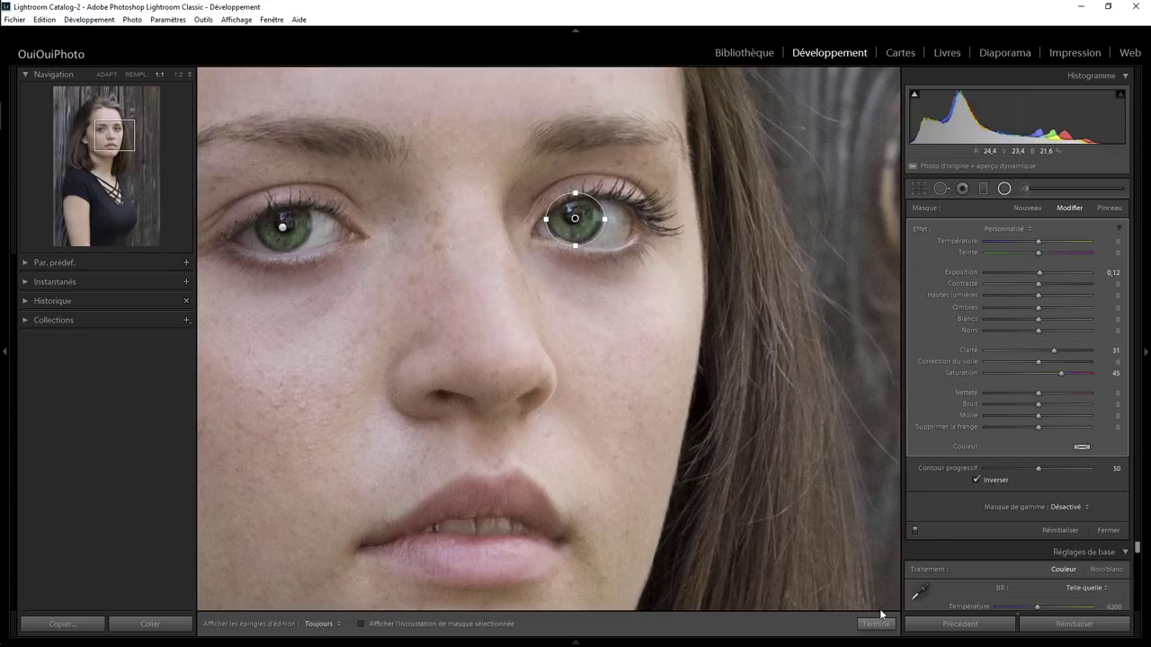
pyautogui.click(875, 624)
pyautogui.click(535, 231)
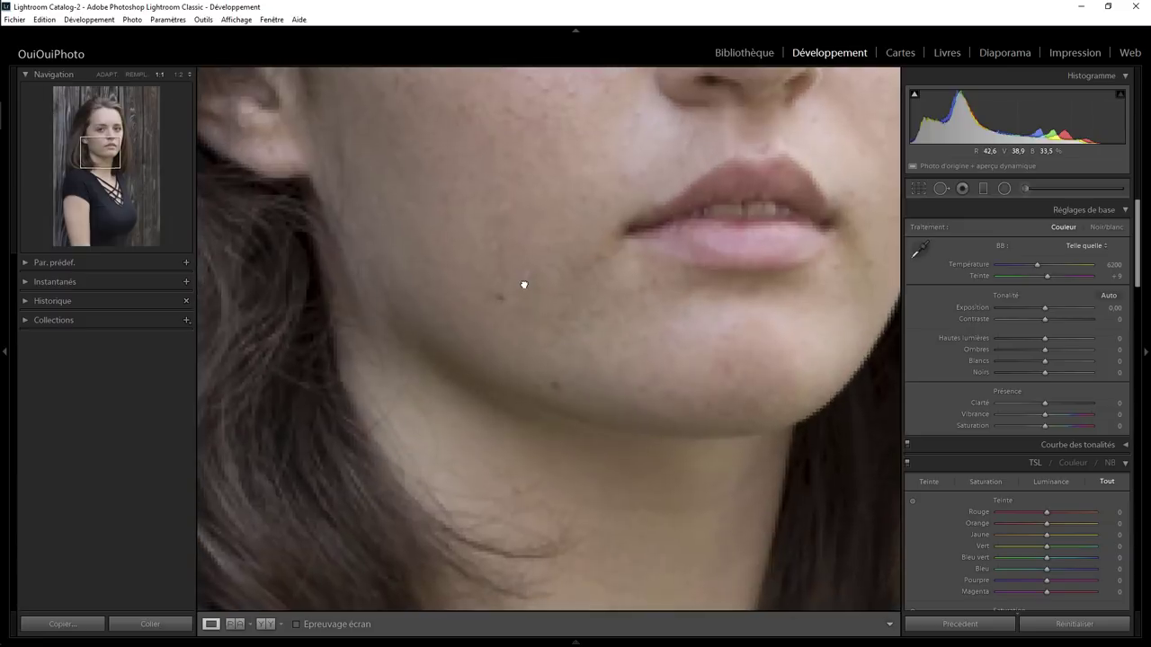
# Set the chin spot heal's opacity to 14, then zoom in close on the chin
pyautogui.click(525, 285)
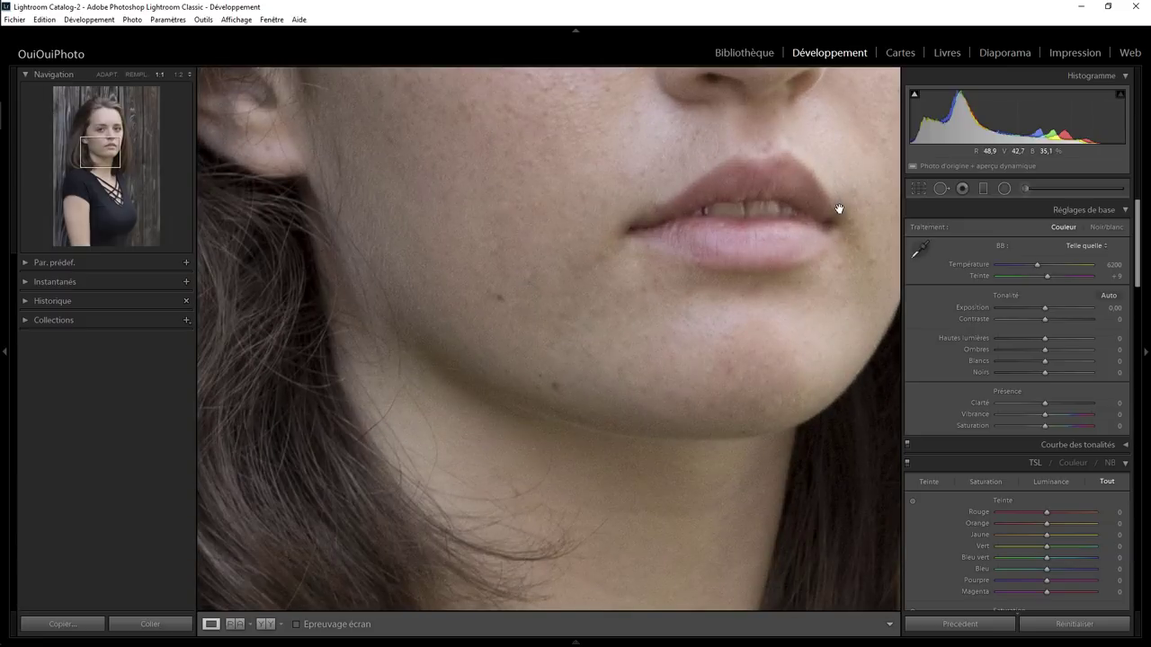
pyautogui.click(941, 189)
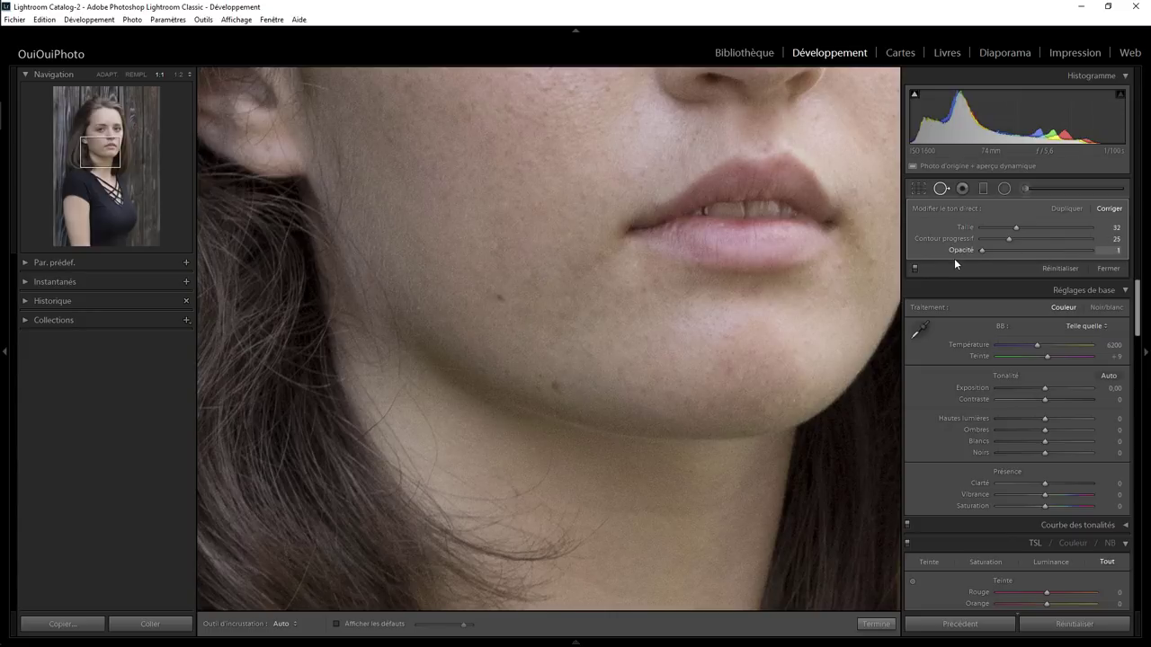
pyautogui.scroll(4, 990, 268)
pyautogui.moveTo(1008, 257); pyautogui.dragTo(1111, 262)
pyautogui.moveTo(996, 255); pyautogui.dragTo(999, 250)
pyautogui.click(876, 623)
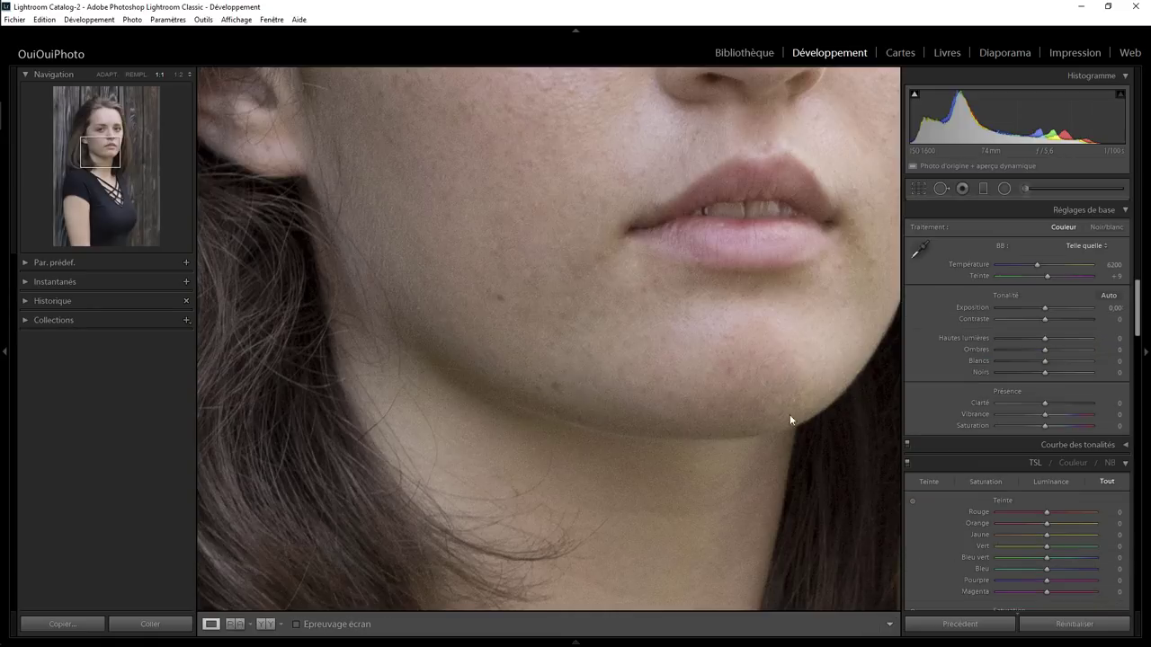
pyautogui.click(755, 348)
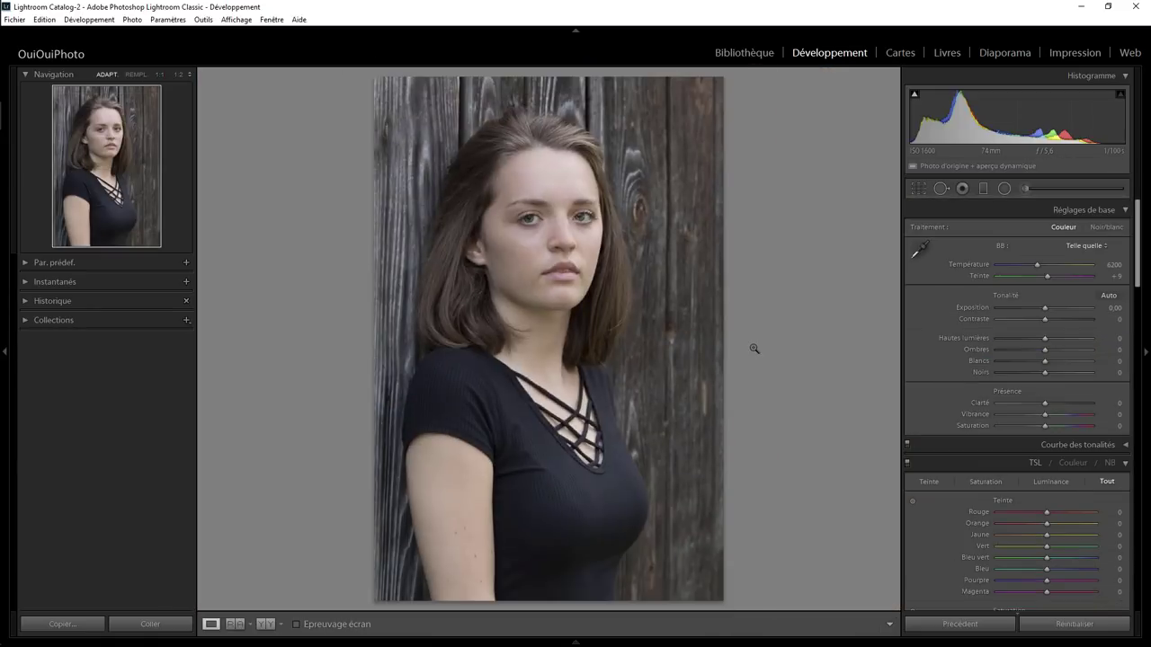
pyautogui.click(561, 295)
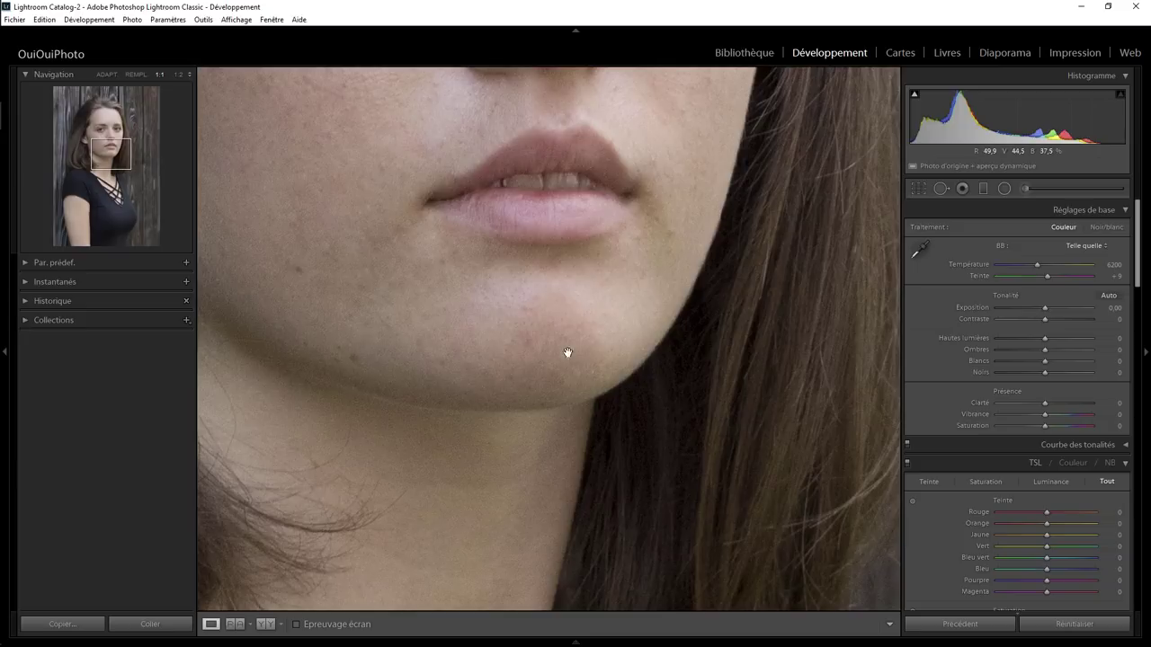
# Place a radial filter over the chin with Saturation −57 and a skin-tone tint (hue 28, saturation 25)
pyautogui.click(1000, 190)
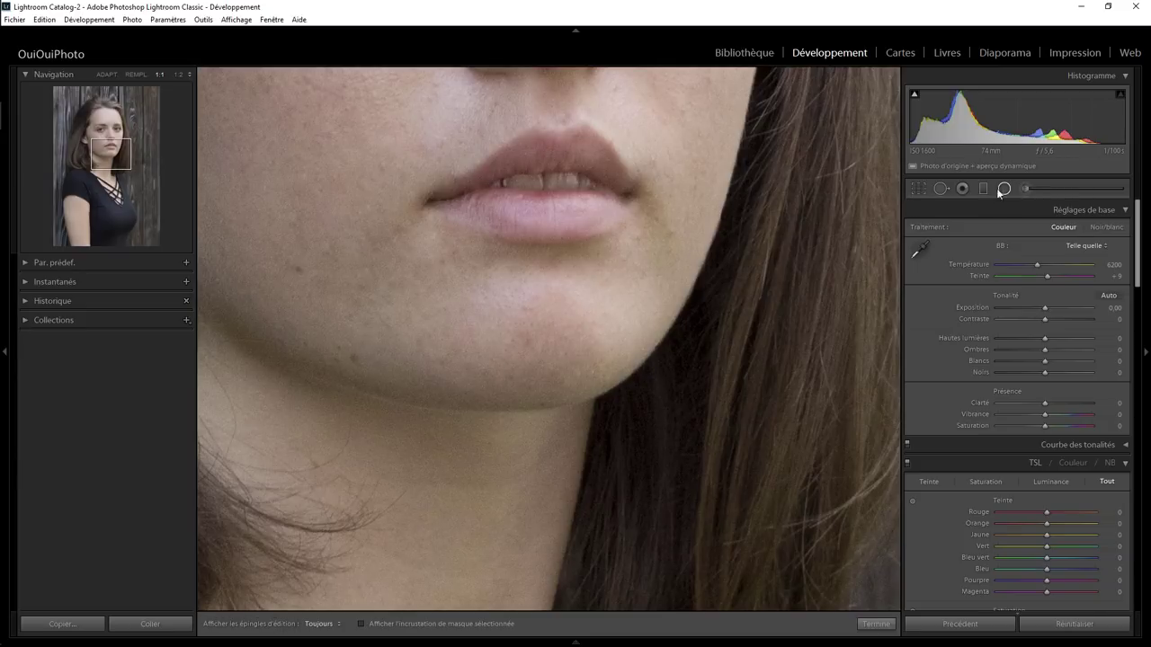
pyautogui.moveTo(539, 313); pyautogui.dragTo(608, 373)
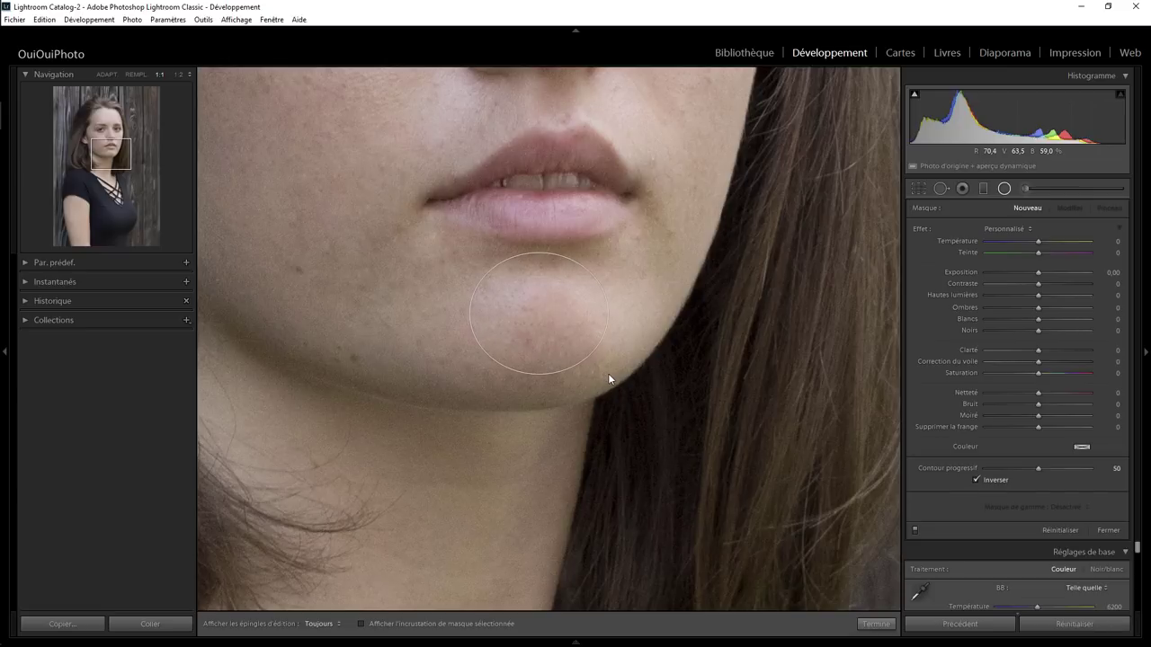
pyautogui.moveTo(540, 313); pyautogui.dragTo(540, 332)
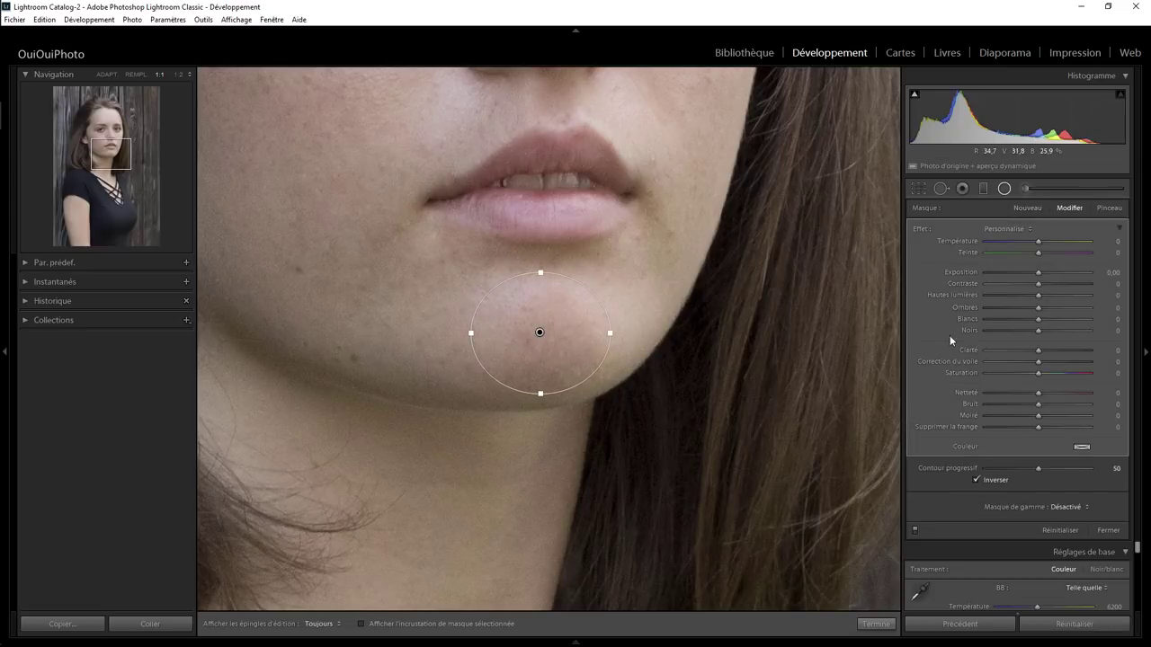
pyautogui.click(1007, 375)
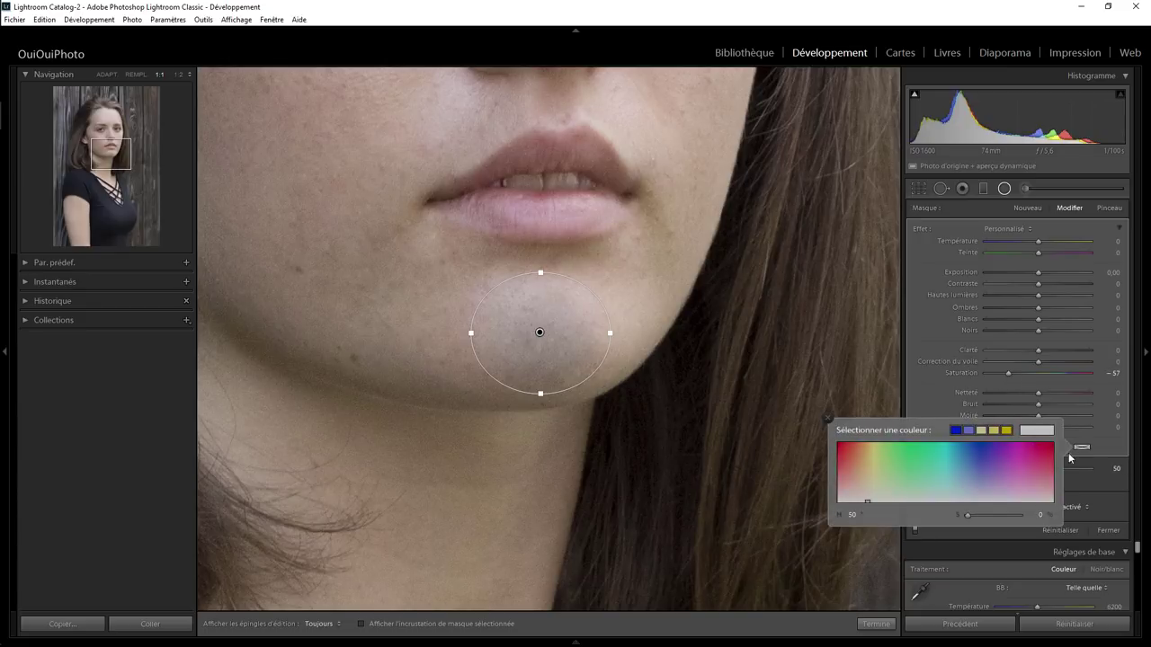
pyautogui.moveTo(1083, 448)
pyautogui.mouseDown()
pyautogui.moveTo(926, 484)
pyautogui.moveTo(459, 299)
pyautogui.mouseUp()
pyautogui.moveTo(460, 299)
pyautogui.mouseDown()
pyautogui.moveTo(392, 163)
pyautogui.moveTo(366, 207)
pyautogui.mouseUp()
# Close the chin filter and heal a spot beside the mouth at opacity 100
pyautogui.click(875, 624)
pyautogui.click(511, 236)
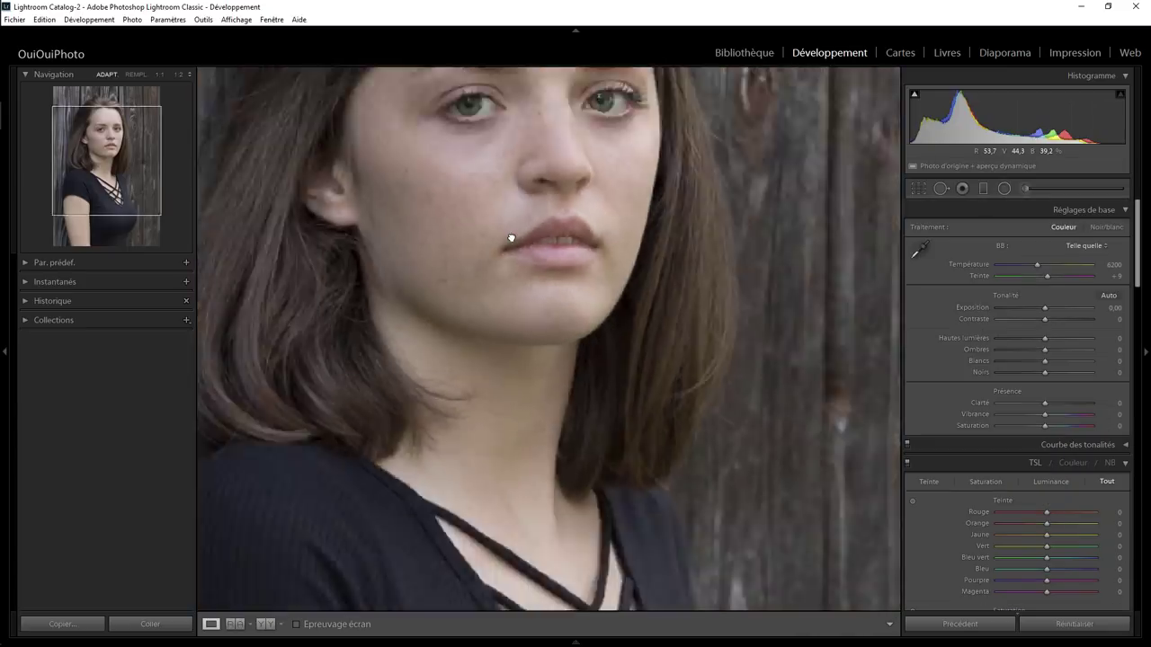
pyautogui.click(590, 264)
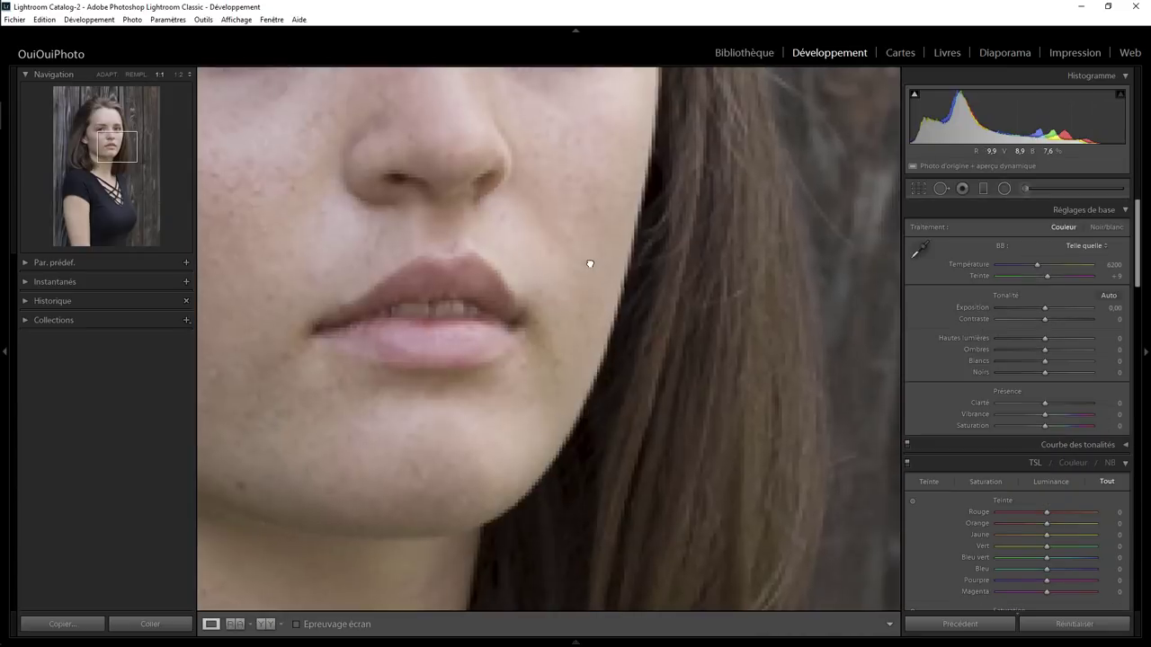
pyautogui.click(941, 189)
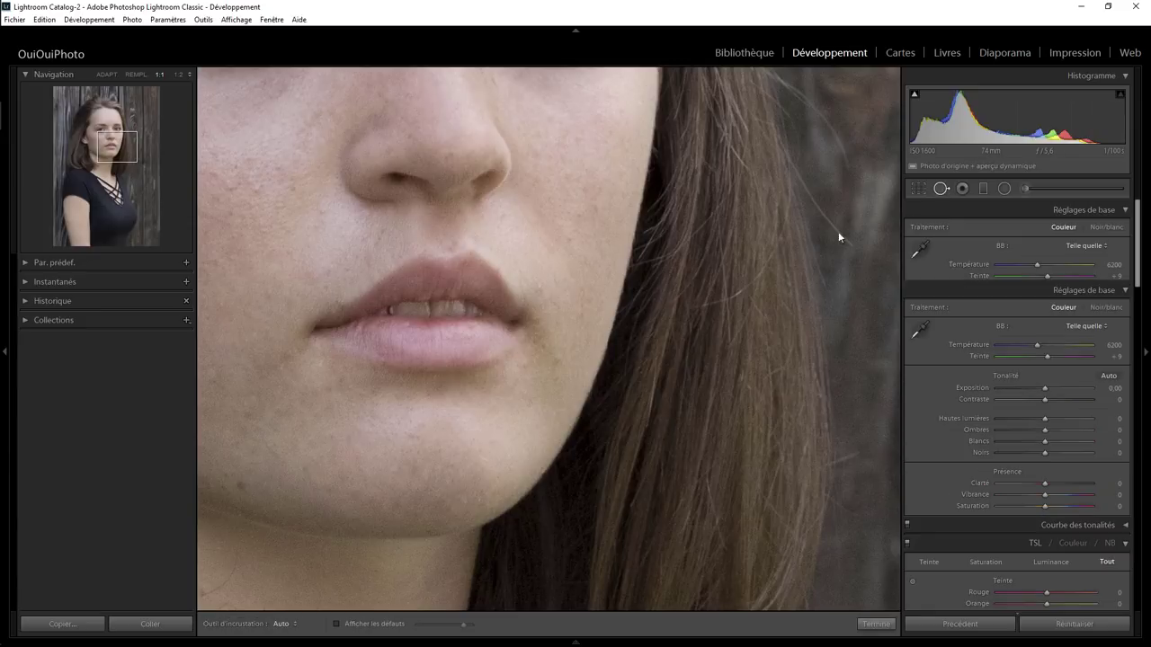
pyautogui.click(541, 288)
pyautogui.moveTo(542, 288); pyautogui.dragTo(535, 259)
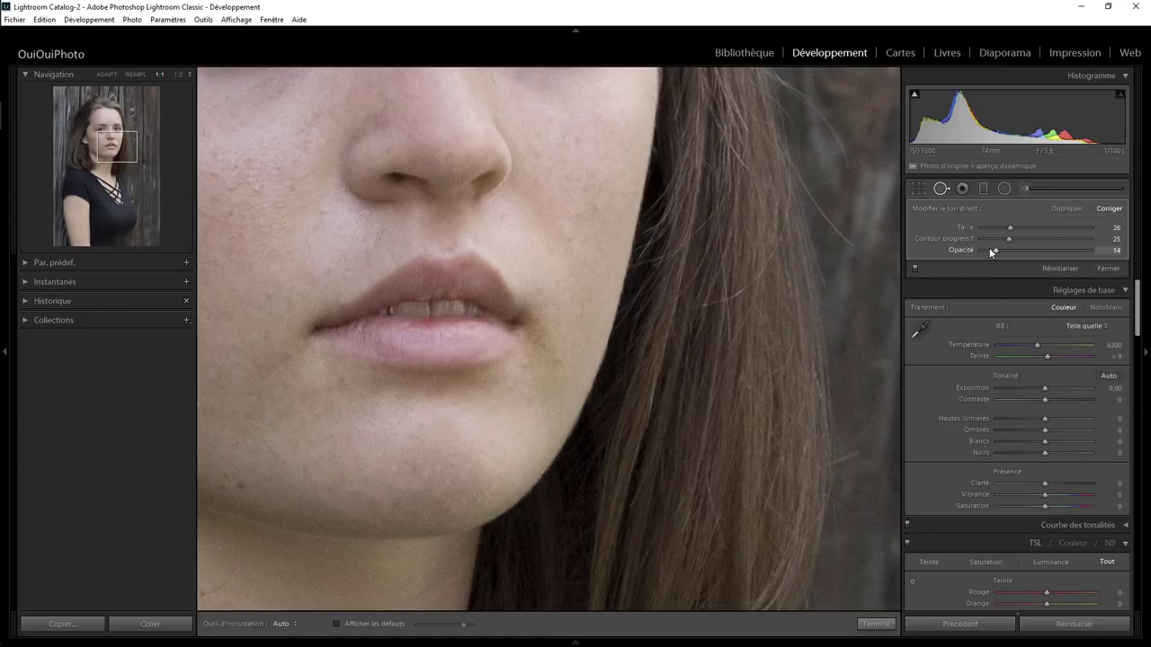
pyautogui.moveTo(996, 252); pyautogui.dragTo(1128, 255)
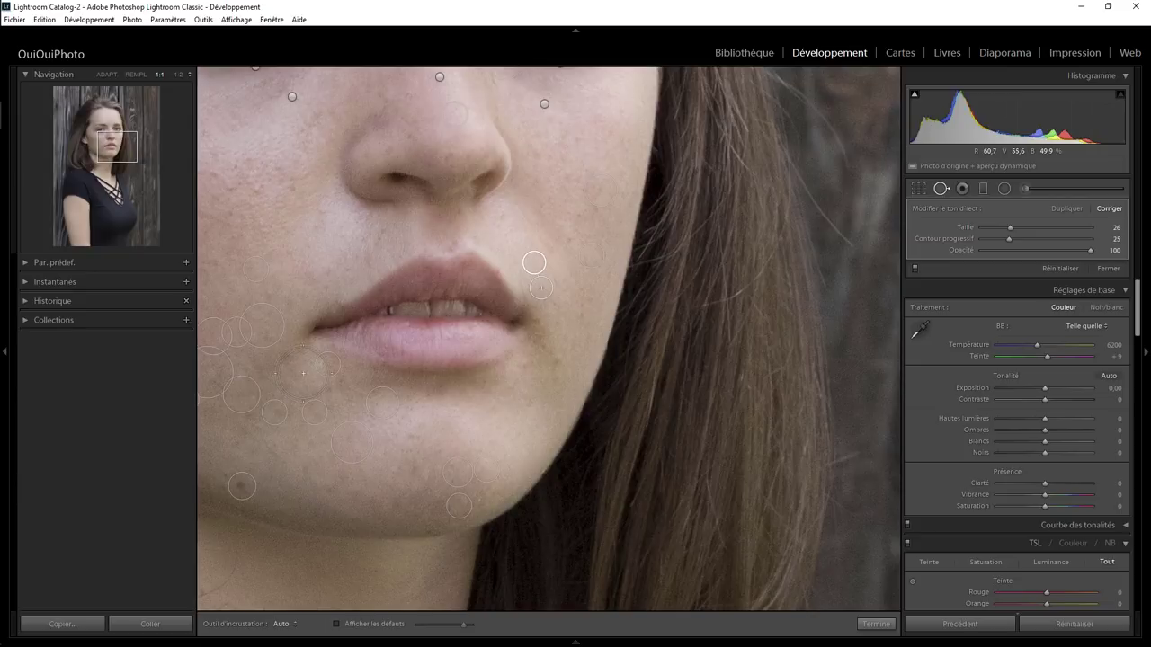
# Heal a larger cheek spot sampled from the chin, setting its opacity to 55
pyautogui.scroll(5, 308, 373)
pyautogui.click(308, 373)
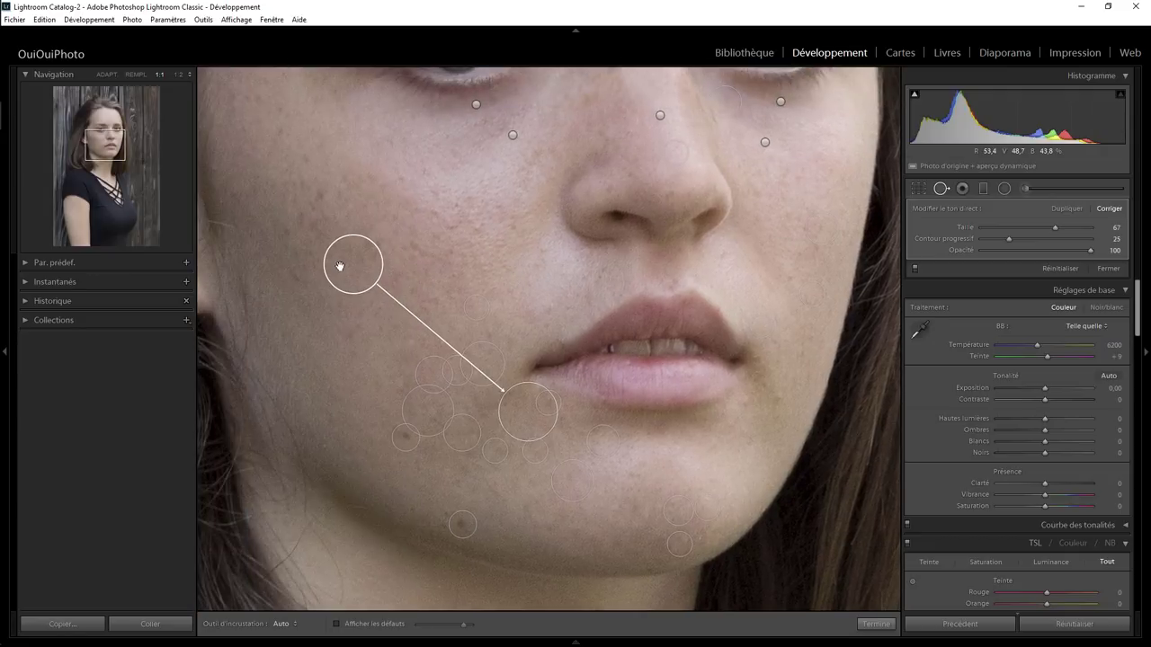
pyautogui.moveTo(340, 266); pyautogui.dragTo(556, 513)
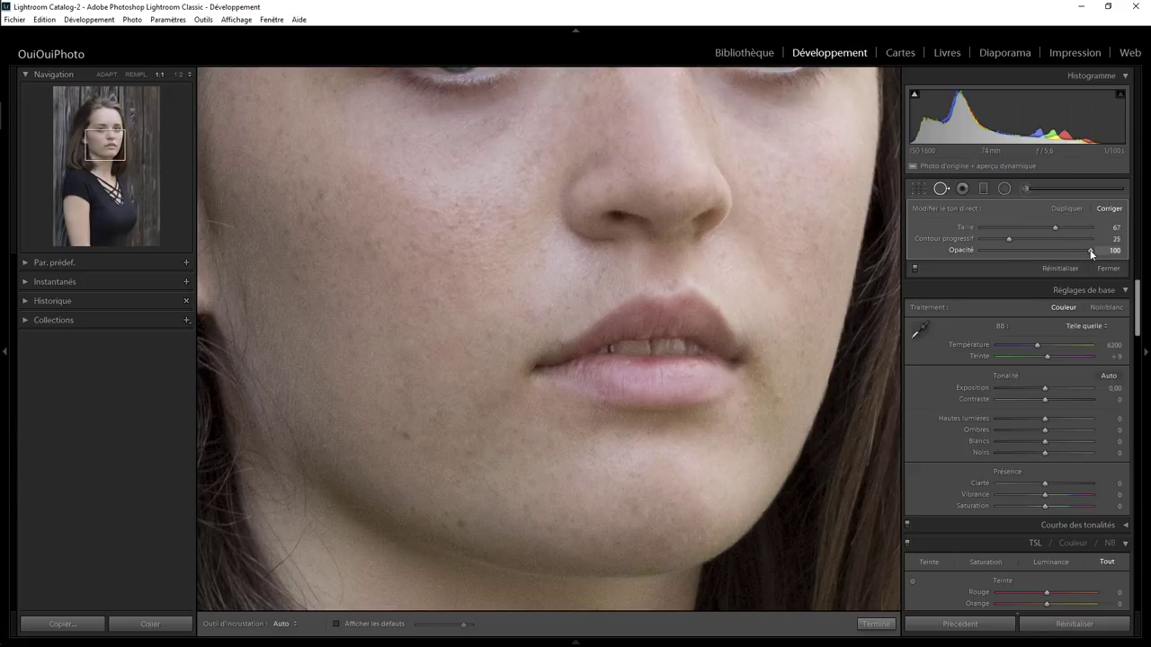
pyautogui.moveTo(1091, 250); pyautogui.dragTo(1061, 250)
pyautogui.moveTo(984, 254); pyautogui.dragTo(935, 262)
pyautogui.moveTo(1042, 259); pyautogui.dragTo(1039, 259)
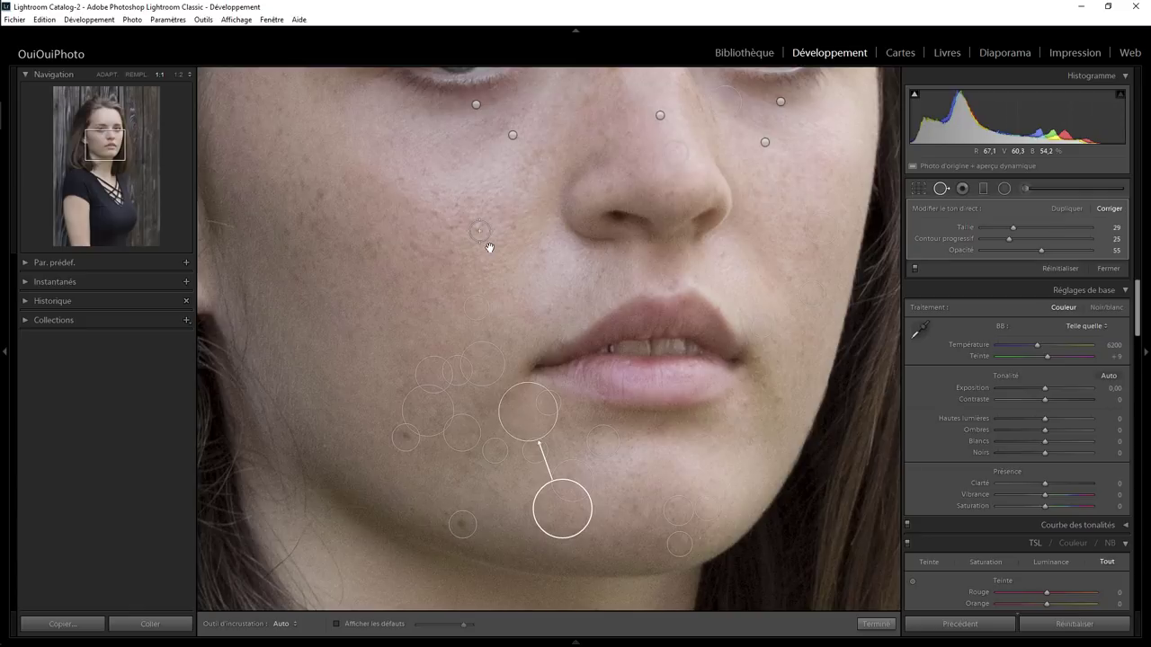
# Heal another cheek spot and paint a cheek stroke sampled from lower skin, easing its opacity slightly
pyautogui.click(480, 232)
pyautogui.moveTo(531, 250); pyautogui.dragTo(519, 270)
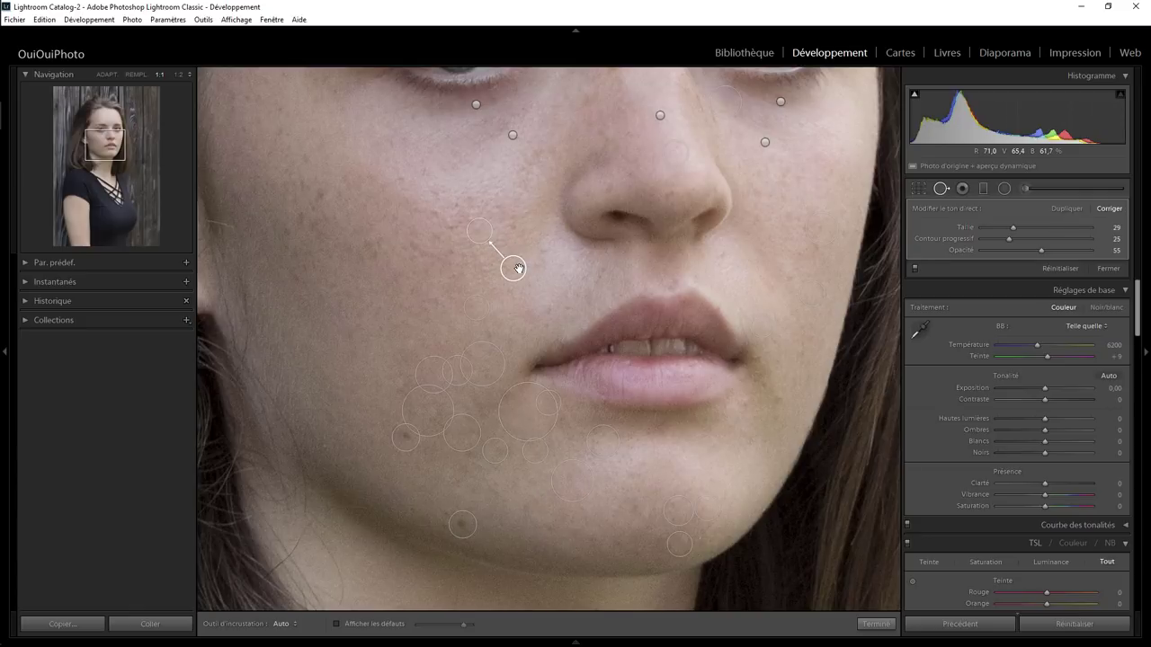
pyautogui.click(513, 134)
pyautogui.moveTo(421, 201); pyautogui.dragTo(491, 186)
pyautogui.moveTo(465, 262); pyautogui.dragTo(402, 307)
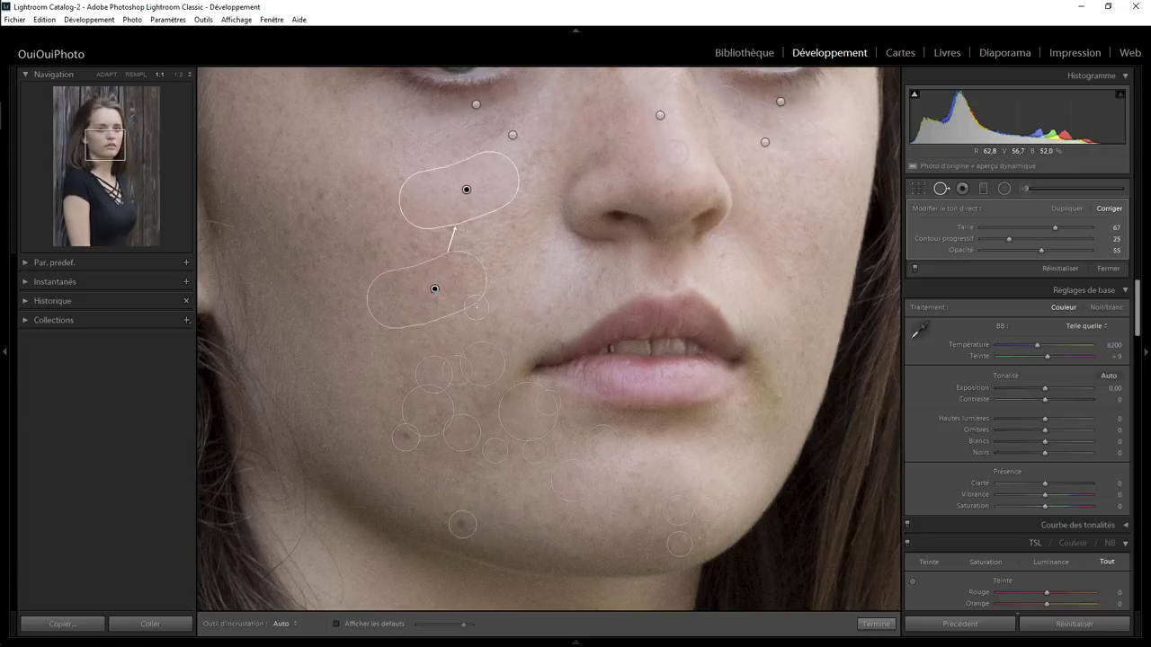
pyautogui.moveTo(1040, 251); pyautogui.dragTo(1034, 254)
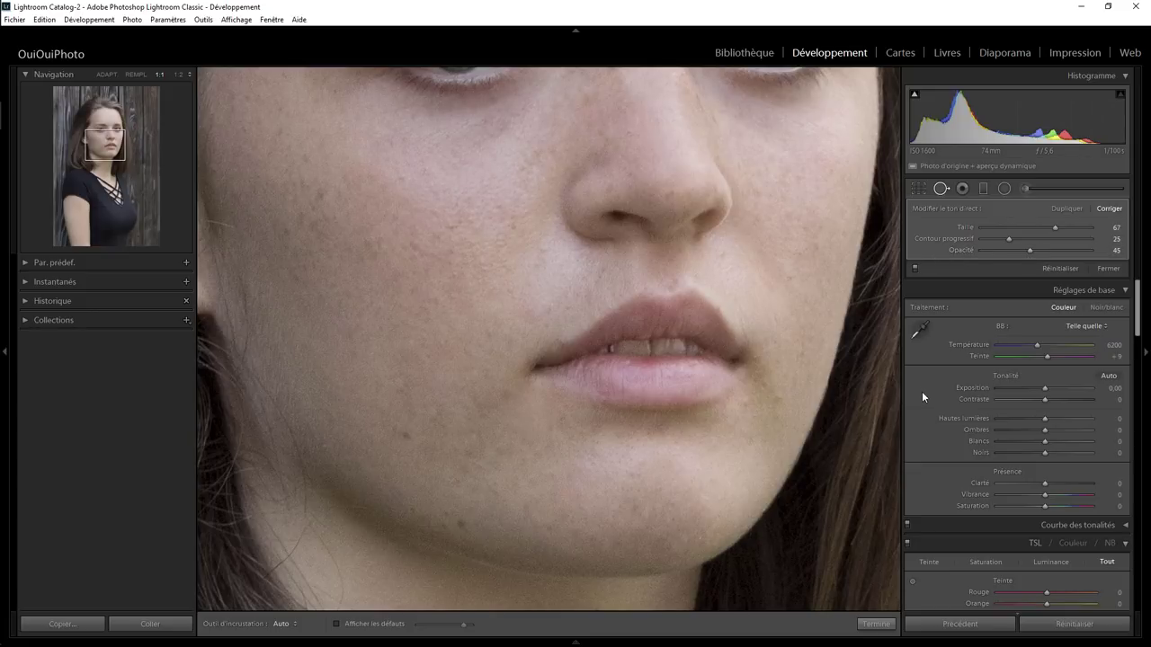
pyautogui.click(871, 624)
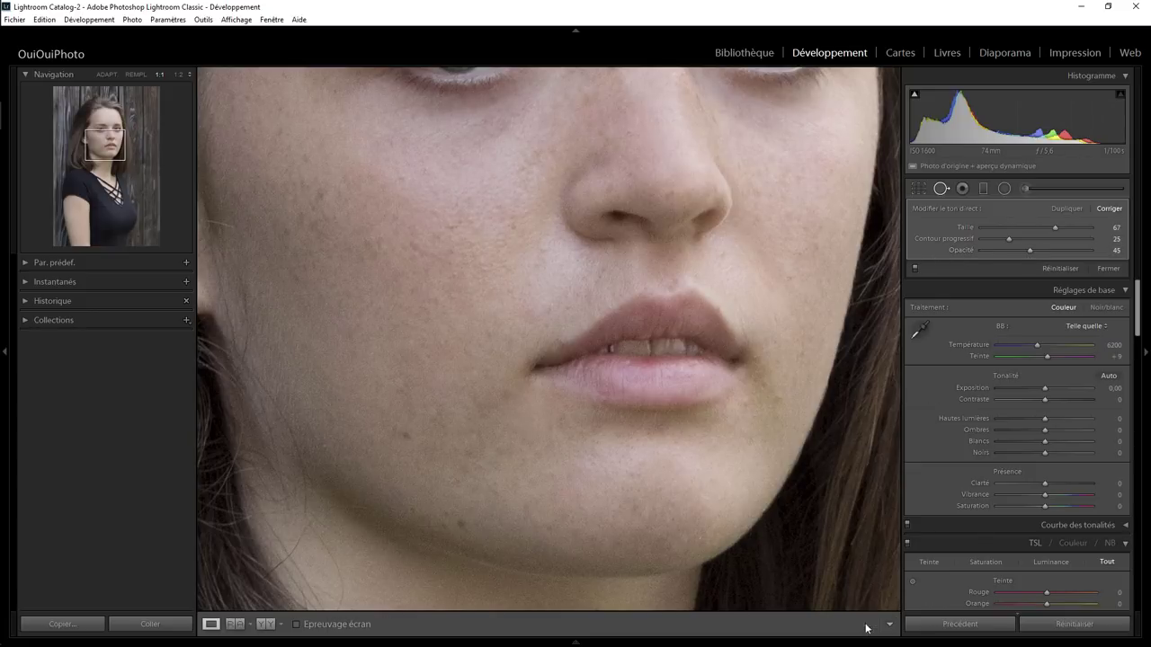
# Raise global Clarity in the Basic panel to +69 with the whole portrait in view
pyautogui.click(579, 309)
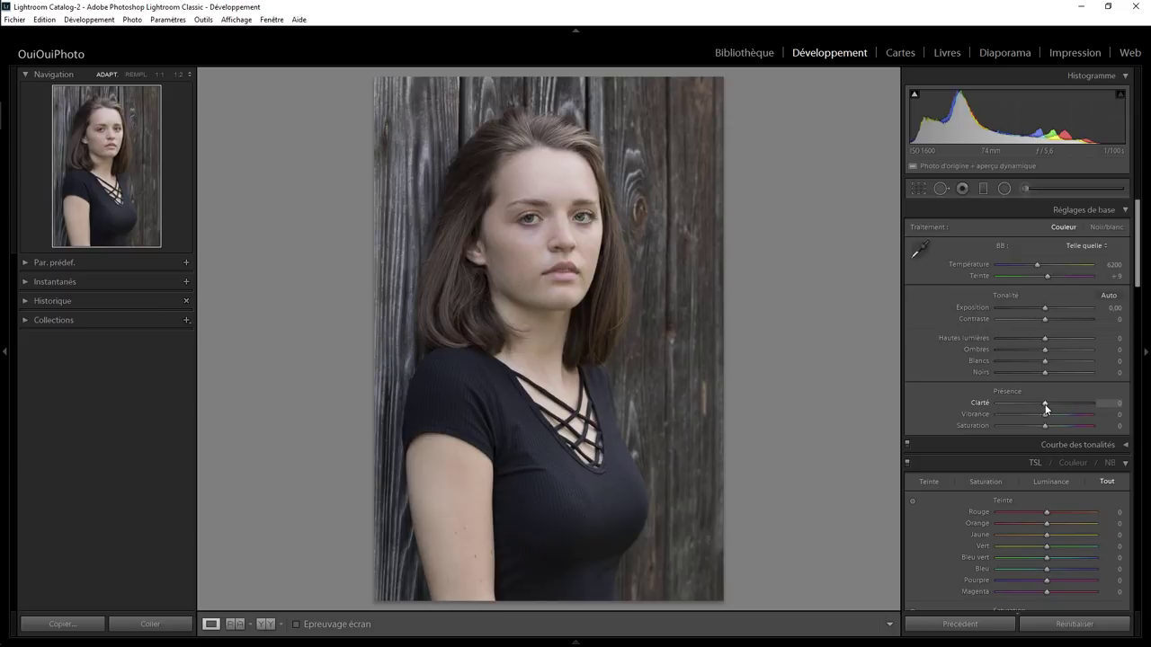
pyautogui.moveTo(1045, 404)
pyautogui.mouseDown()
pyautogui.moveTo(1092, 398)
pyautogui.moveTo(1034, 394)
pyautogui.moveTo(1077, 396)
pyautogui.mouseUp()
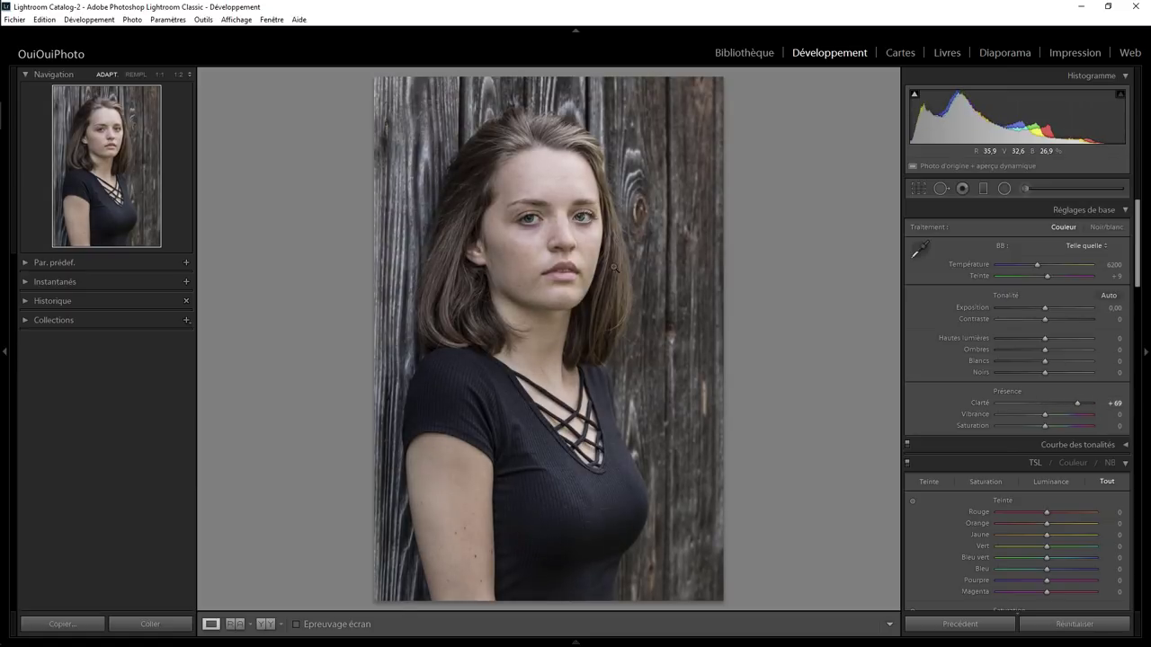
# Draw an inverted oval filter over the face with Clarity −57, then inspect the skin at full size
pyautogui.click(1005, 189)
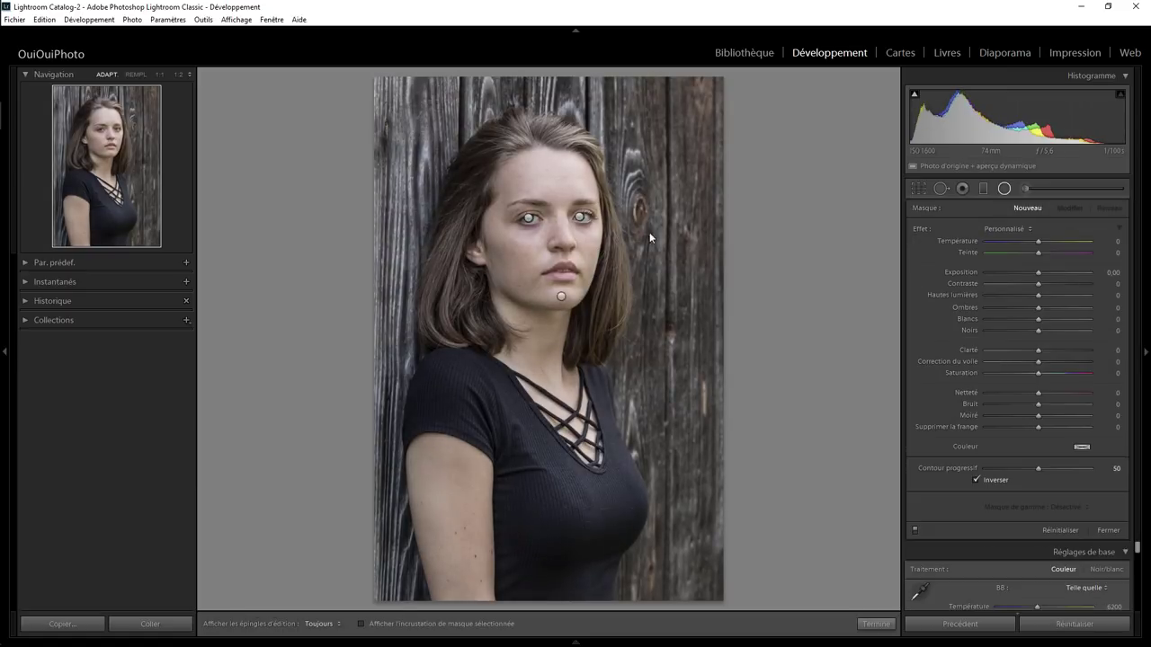
pyautogui.moveTo(595, 272); pyautogui.dragTo(623, 319)
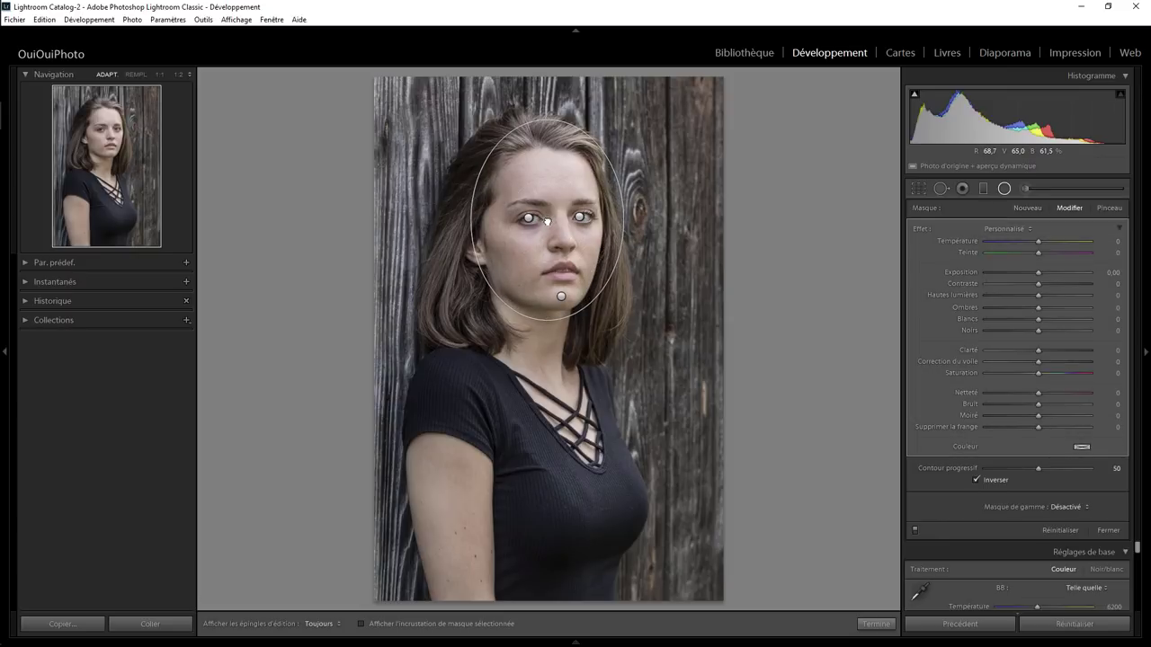
pyautogui.moveTo(546, 219); pyautogui.dragTo(542, 222)
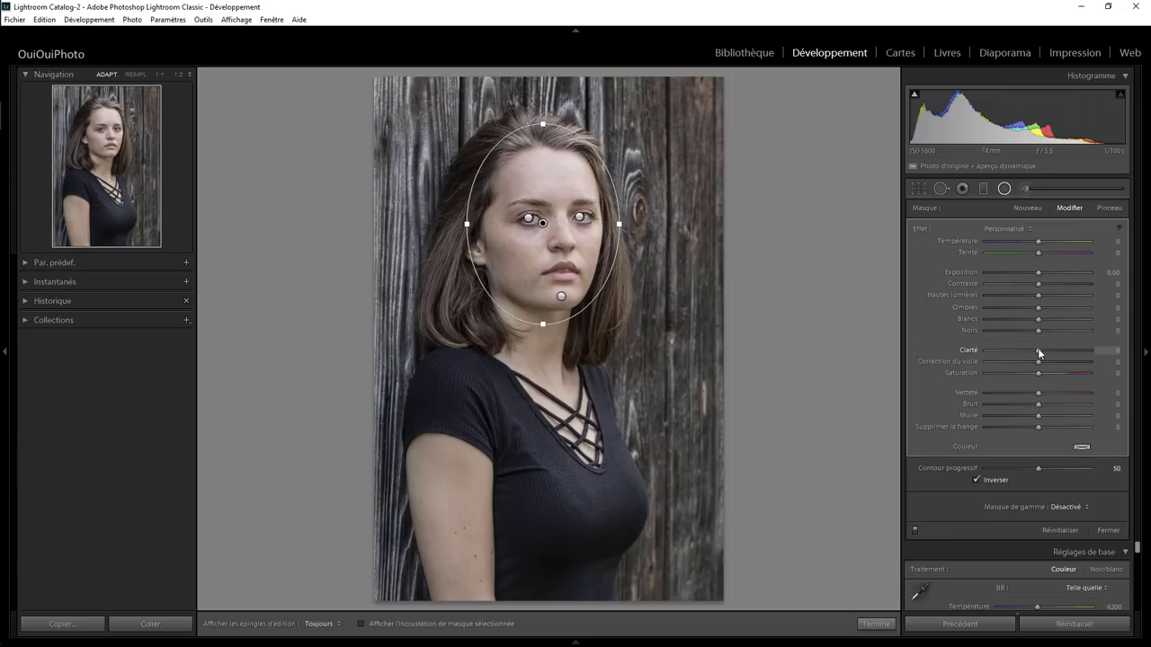
pyautogui.moveTo(1039, 351); pyautogui.dragTo(1009, 353)
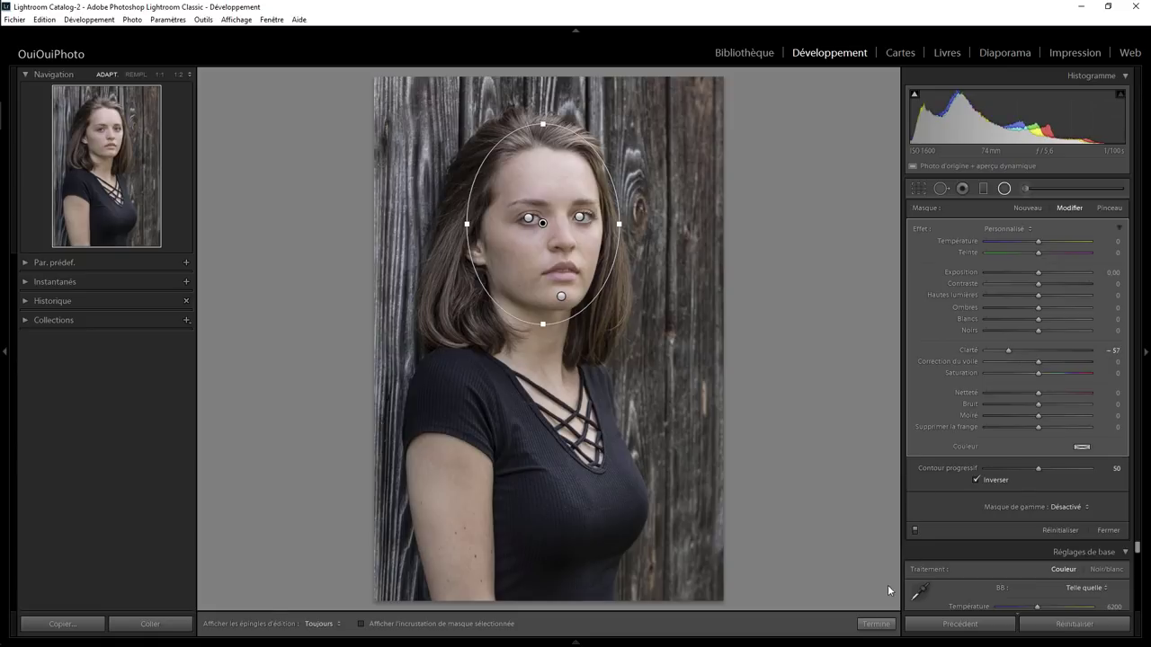
pyautogui.click(875, 623)
pyautogui.hotkey('shift', 'm')
pyautogui.click(642, 275)
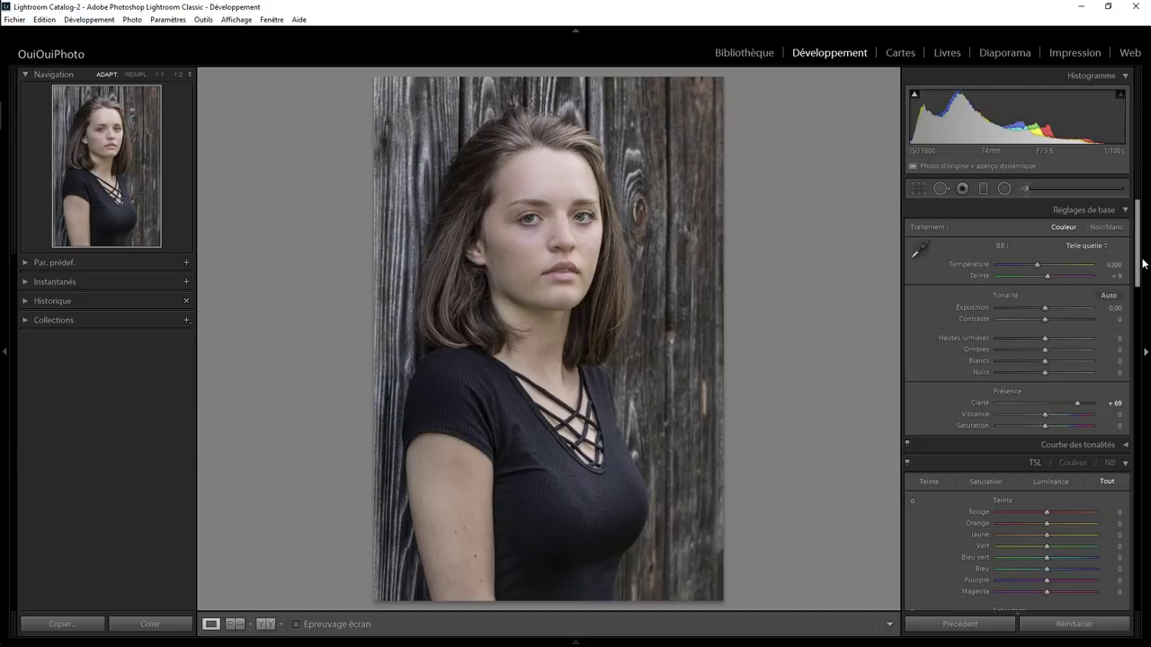
# Set the Post-Crop Vignetting amount to −16 in the Effects panel
pyautogui.moveTo(1139, 252); pyautogui.dragTo(1135, 532)
pyautogui.click(1043, 506)
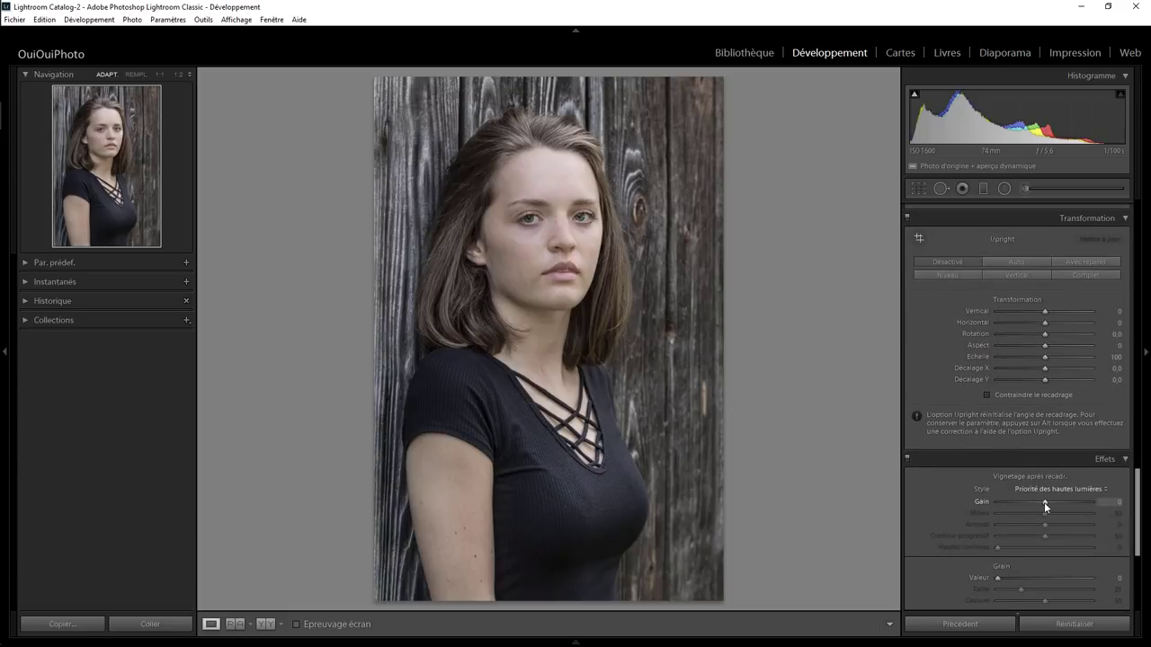
pyautogui.moveTo(1045, 505); pyautogui.dragTo(1037, 503)
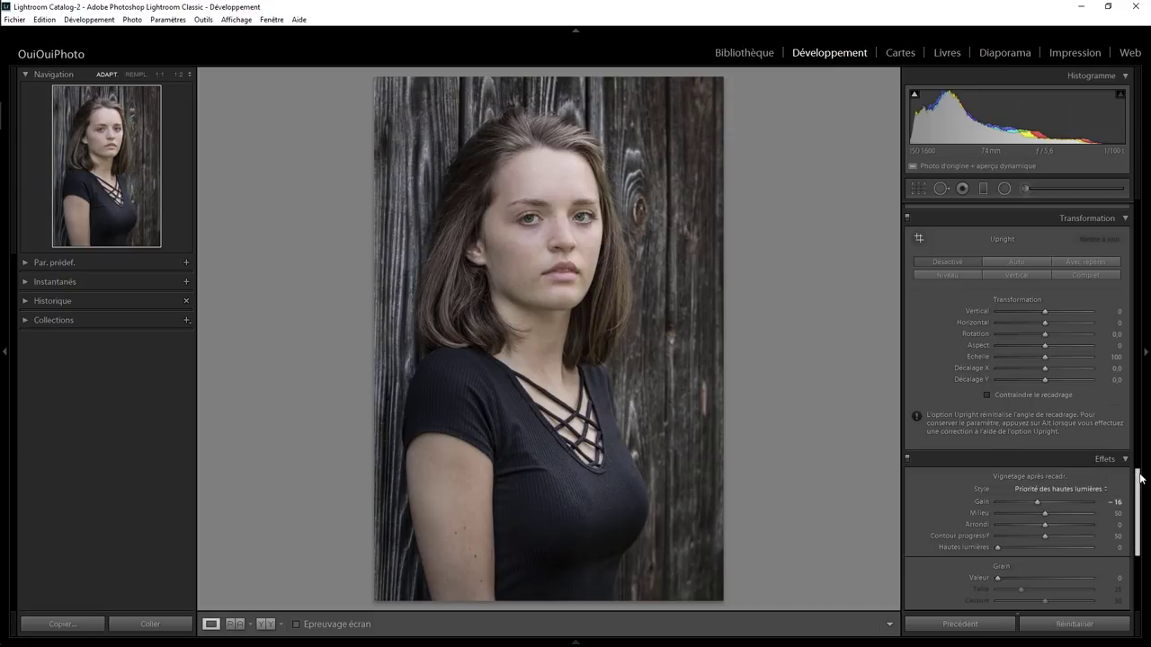
pyautogui.moveTo(1140, 479); pyautogui.dragTo(1138, 205)
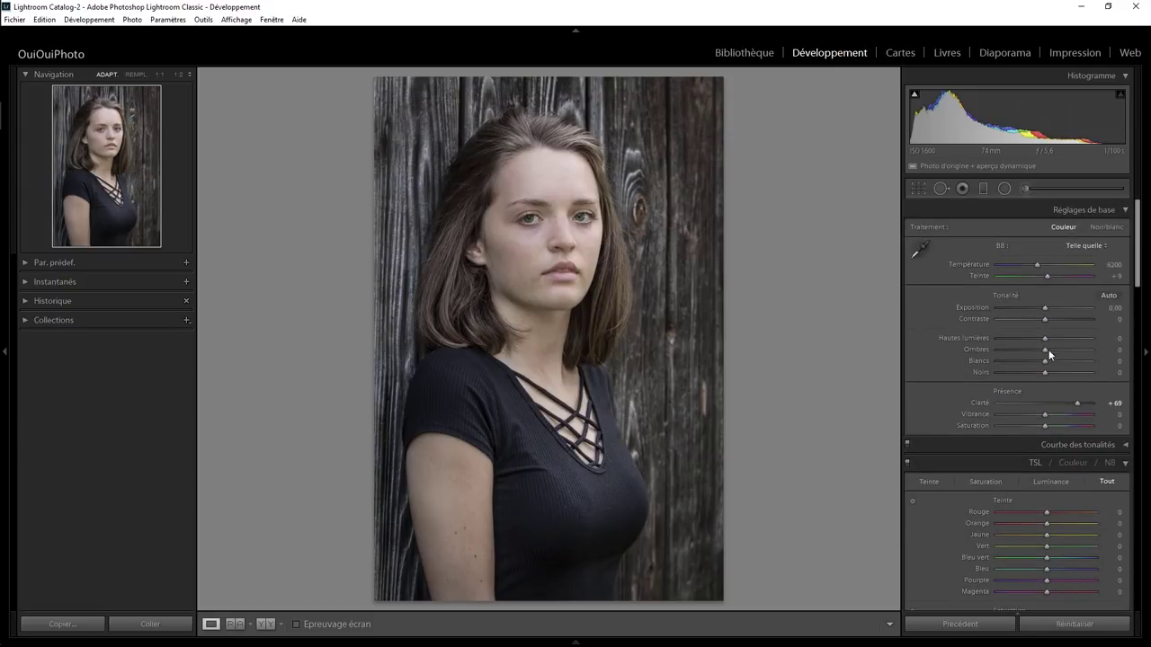
# Set Whites (Blancs) to +38, then check the wood knot at 1:1 and return to fit view
pyautogui.press('shift')
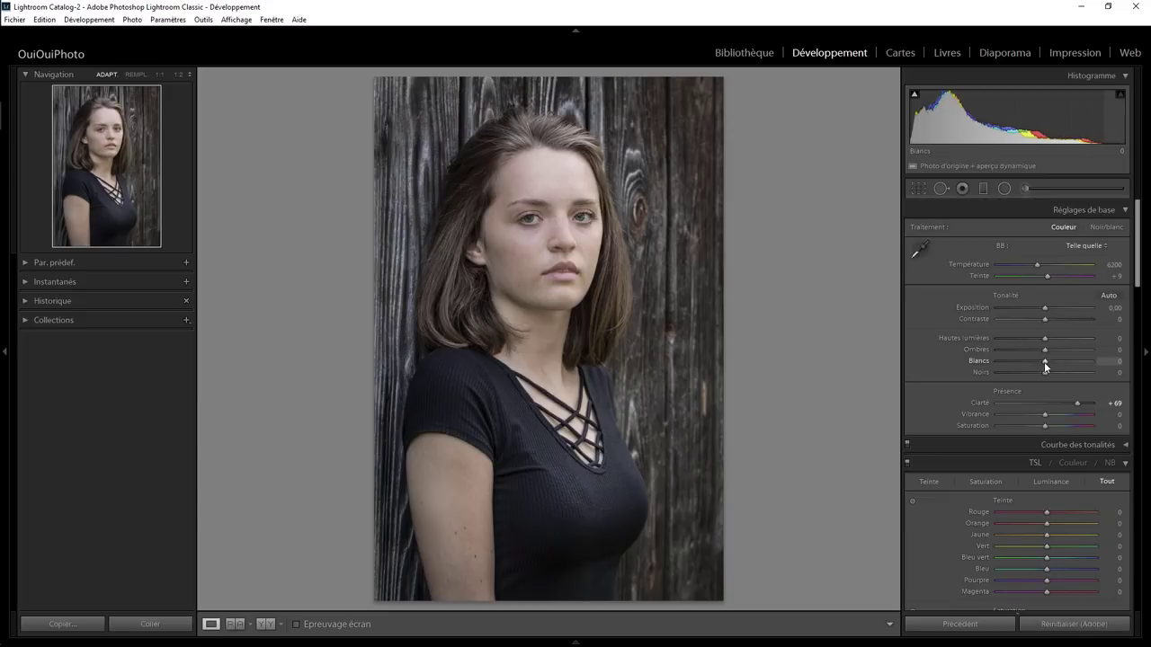
pyautogui.keyDown('shift'); pyautogui.doubleClick(1044, 361); pyautogui.keyUp('shift')
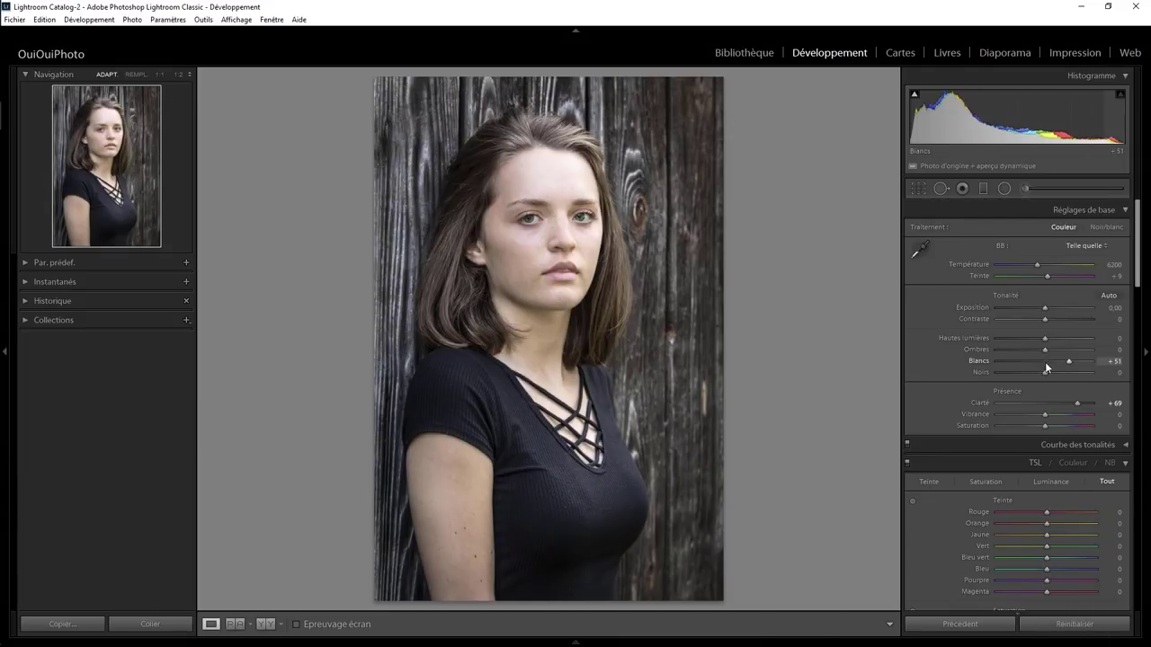
pyautogui.doubleClick(1068, 362)
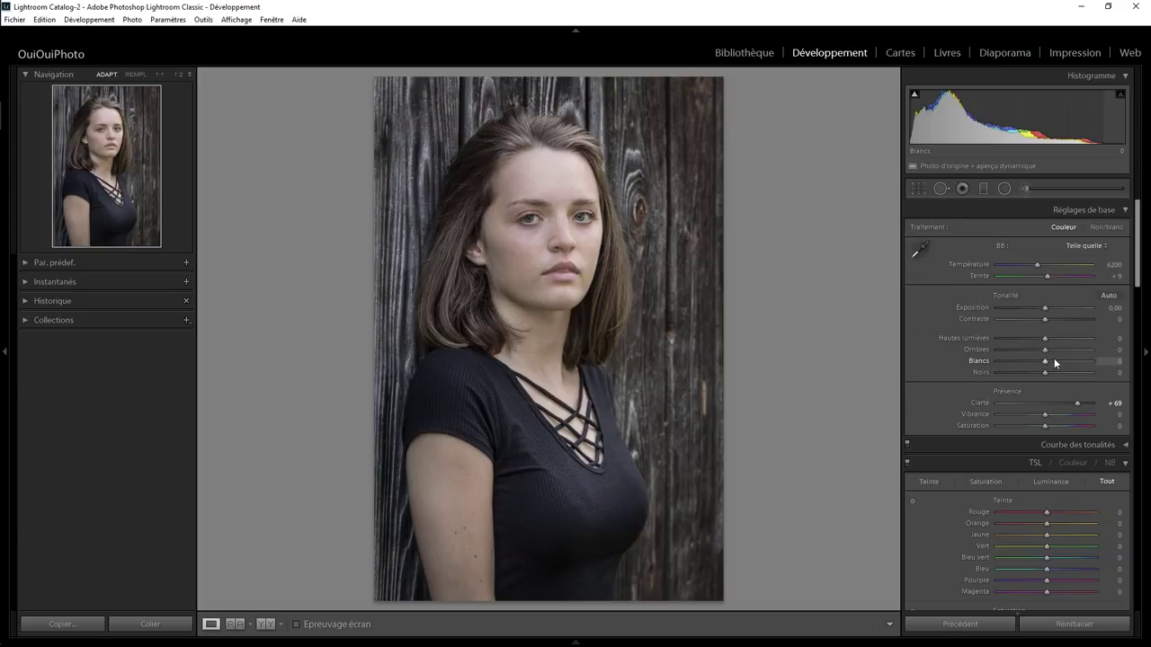
pyautogui.moveTo(1045, 361); pyautogui.dragTo(1063, 362)
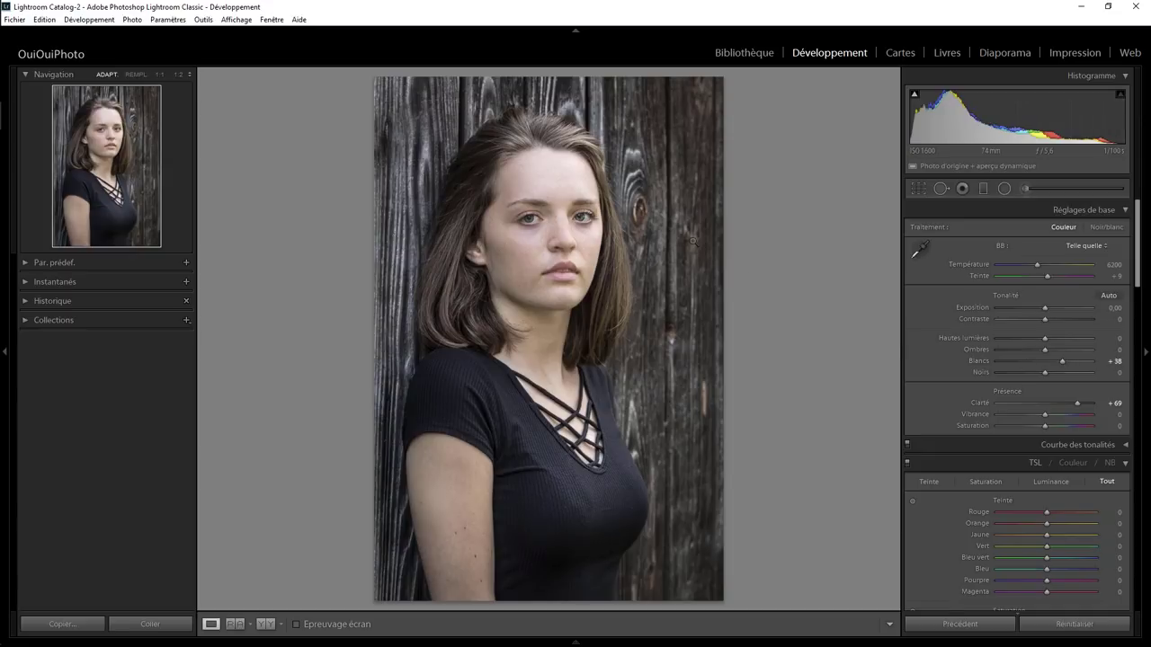
pyautogui.click(644, 209)
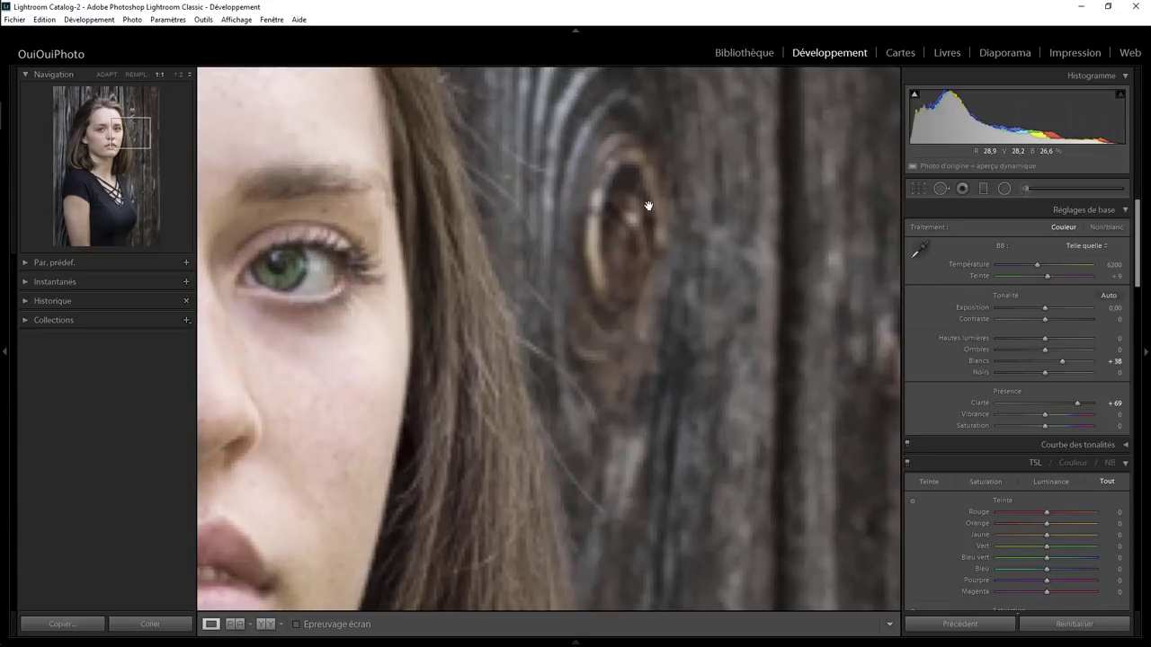
pyautogui.click(632, 257)
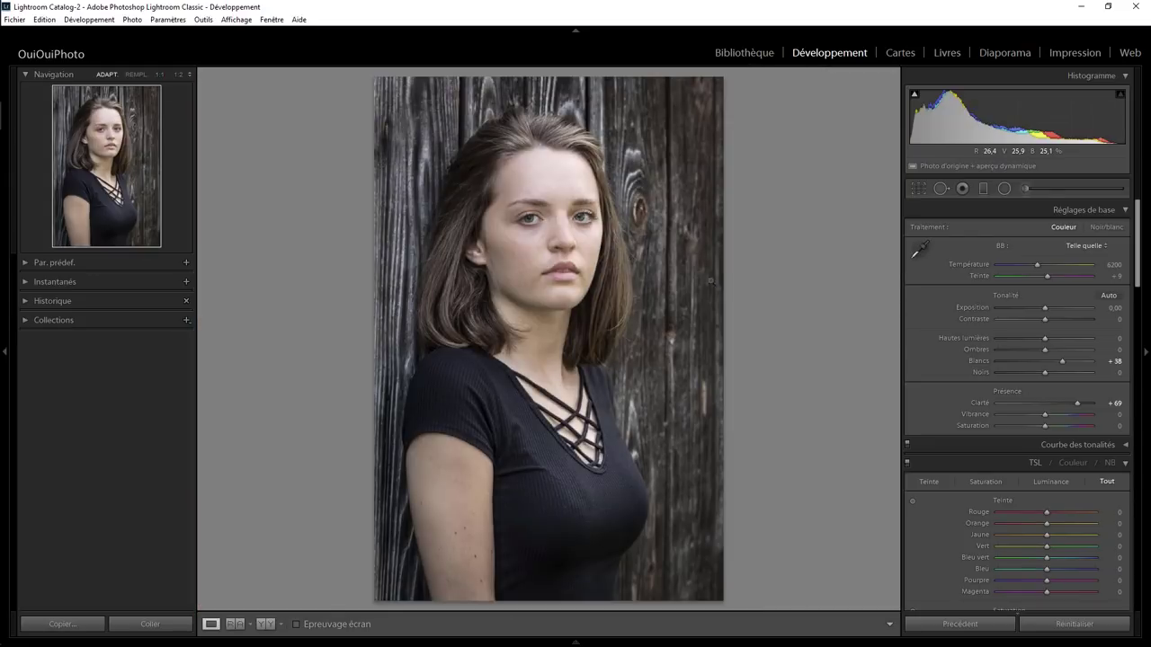
# Heal the wall mark beside her head using cleaner wood as the source, at opacity 70
pyautogui.click(938, 189)
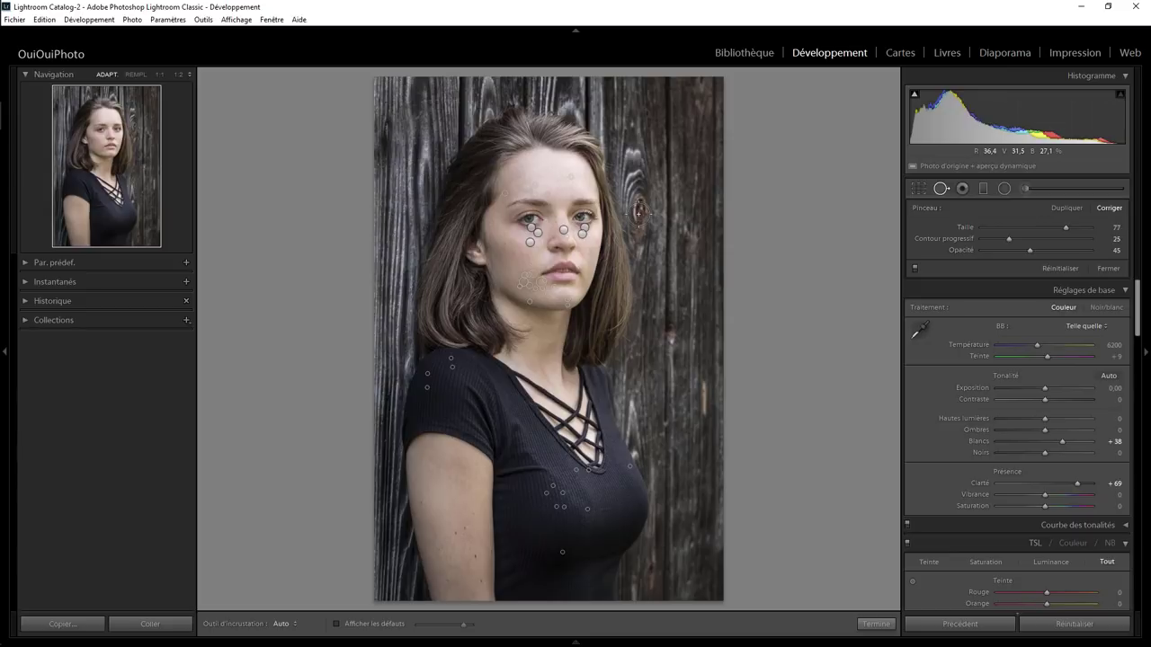
pyautogui.scroll(3, 638, 212)
pyautogui.moveTo(640, 205); pyautogui.dragTo(641, 214)
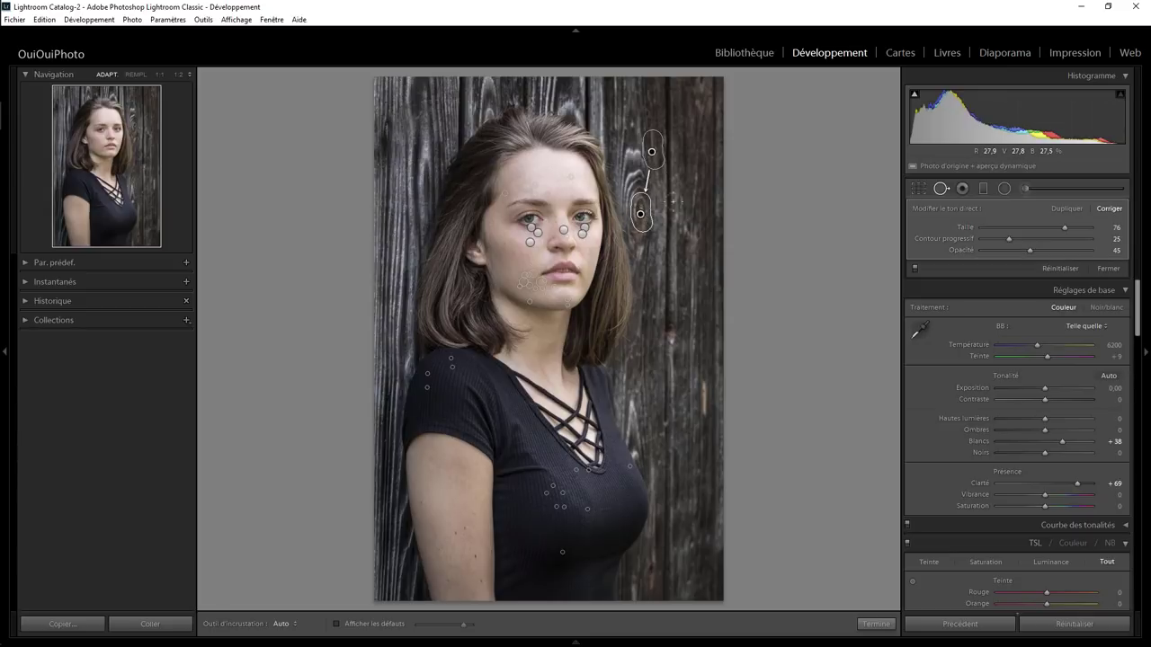
pyautogui.moveTo(650, 141); pyautogui.dragTo(652, 127)
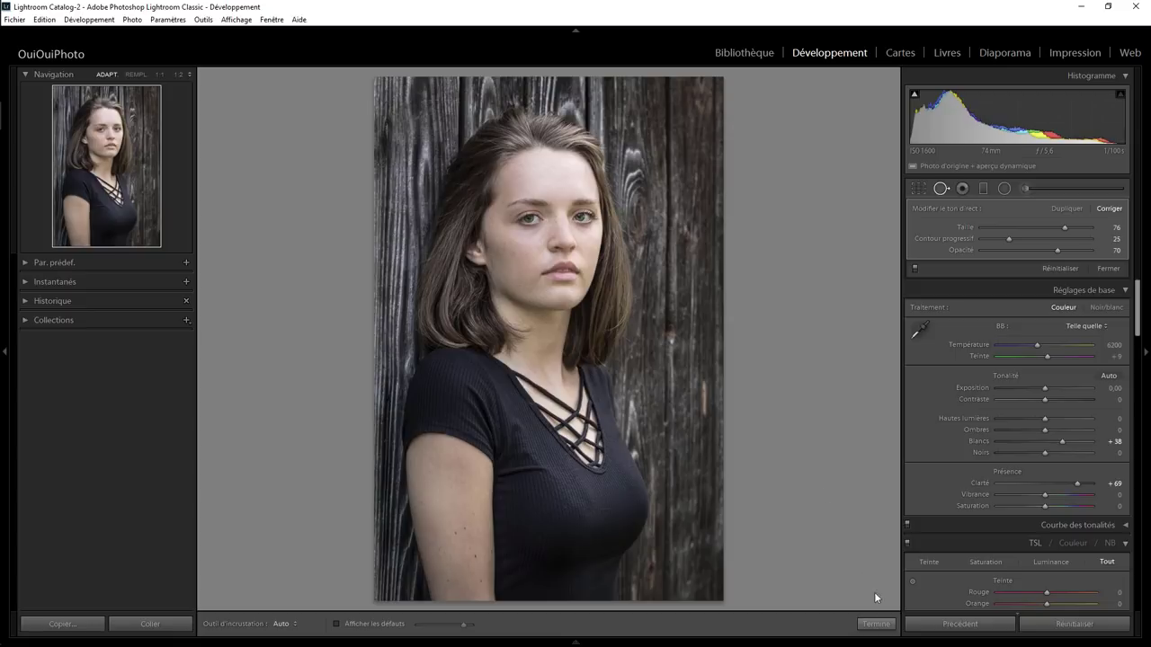
pyautogui.click(875, 624)
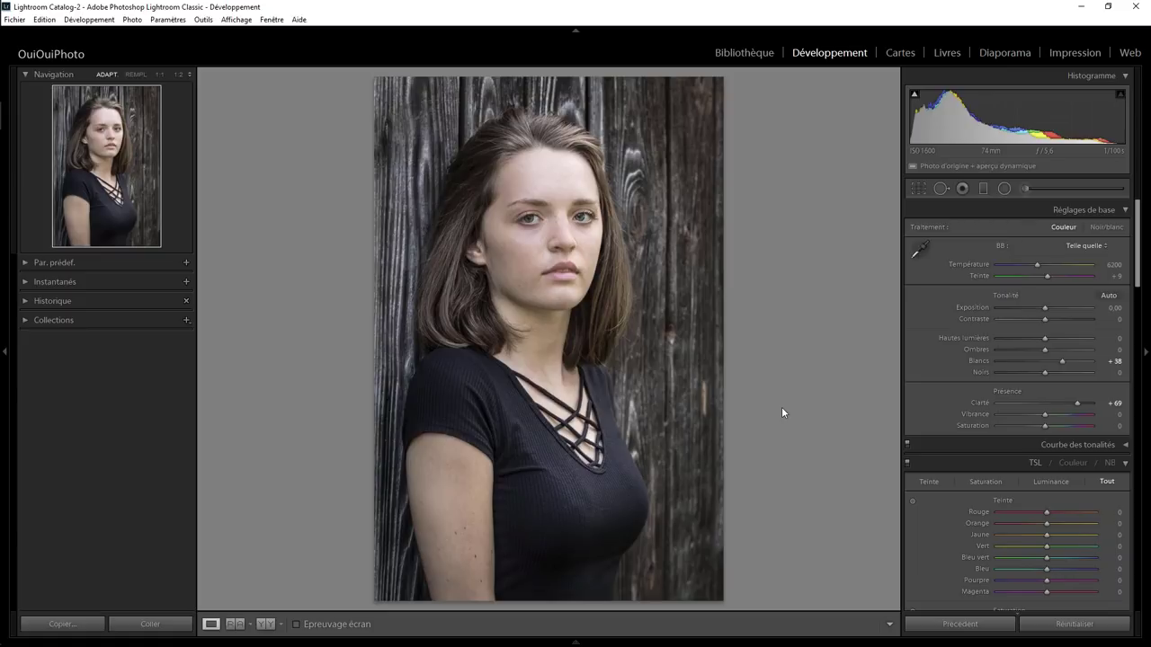
pyautogui.press('\\')
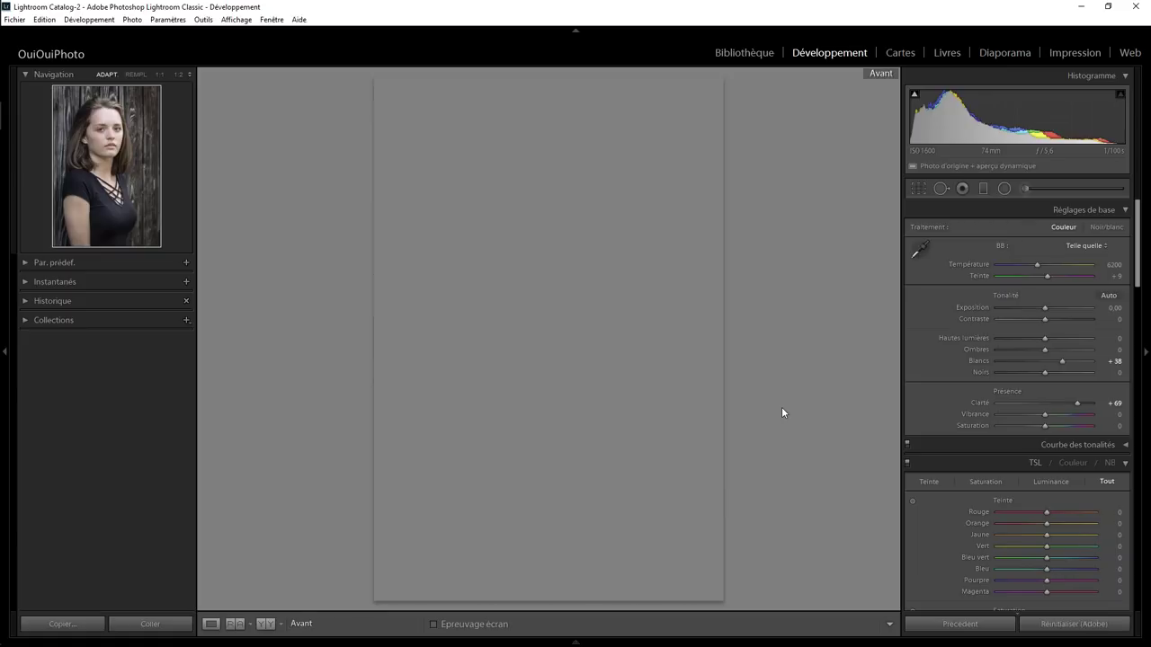
pyautogui.press('\\')
pyautogui.press('\\')
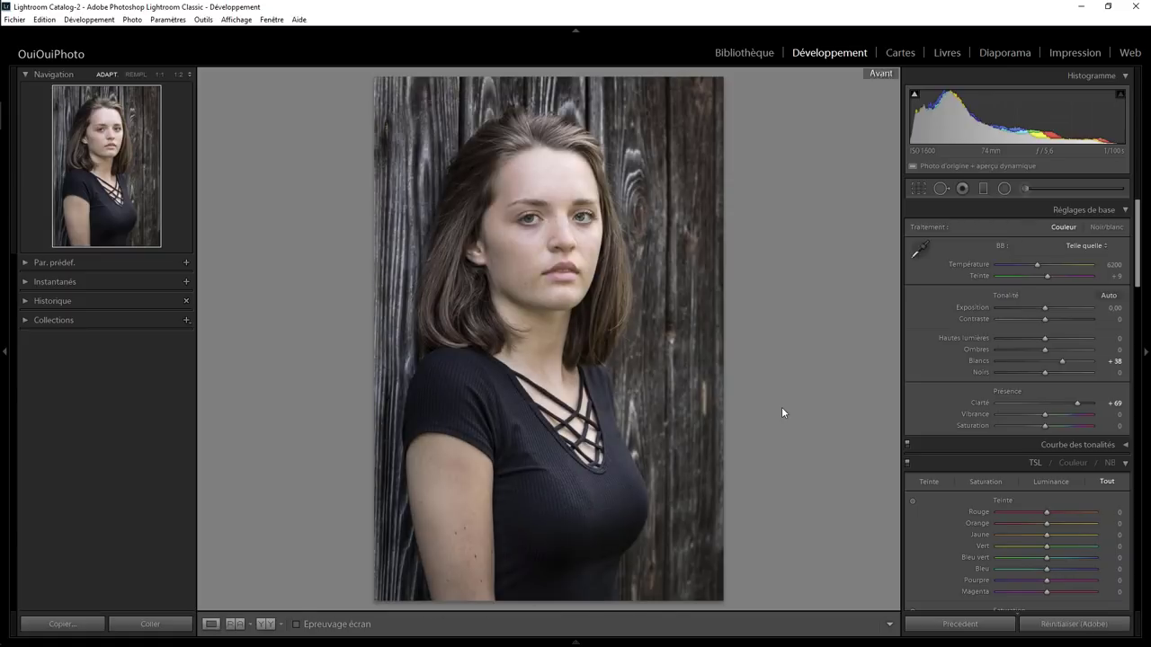
pyautogui.press('\\')
pyautogui.press('\\')
pyautogui.press('\\')
pyautogui.press('\\')
pyautogui.press('\\')
pyautogui.press('\\')
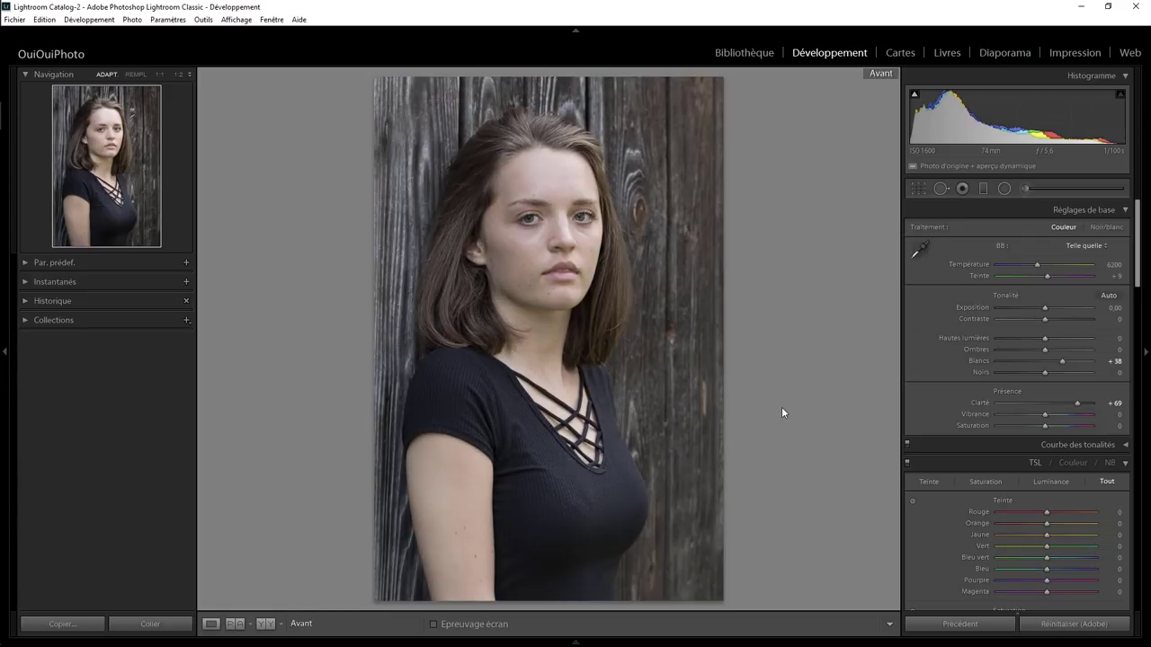
pyautogui.press('\\')
pyautogui.press('\\')
pyautogui.press('\\')
pyautogui.press('\\')
pyautogui.press('\\')
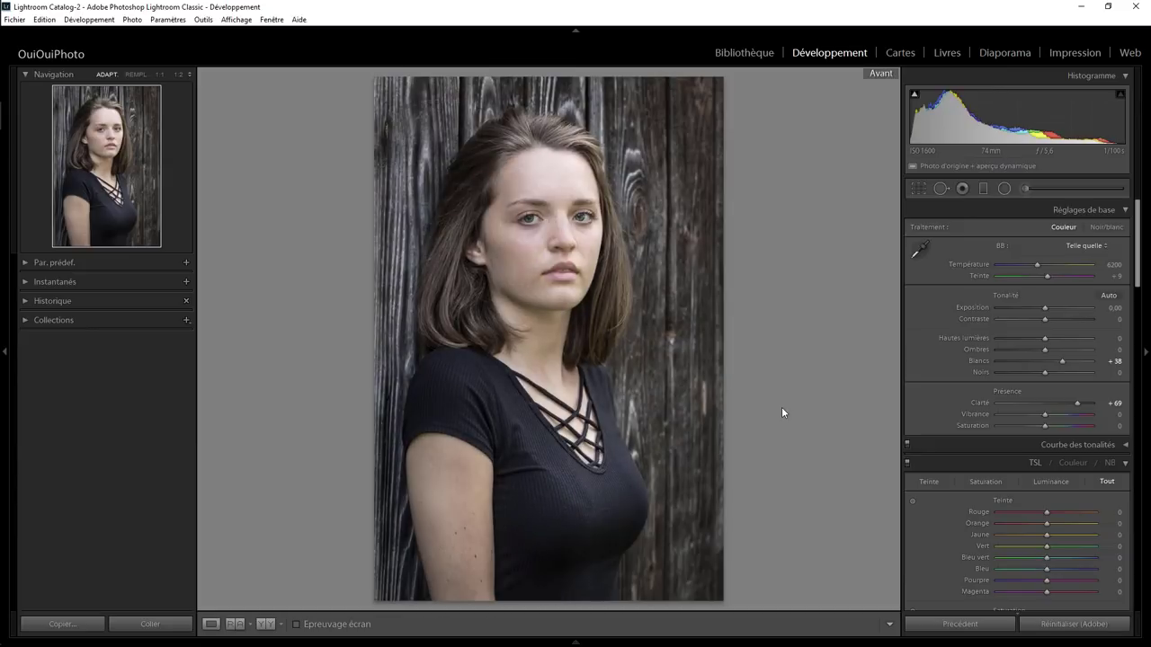
pyautogui.press('\\')
pyautogui.press('\\')
pyautogui.press('\\')
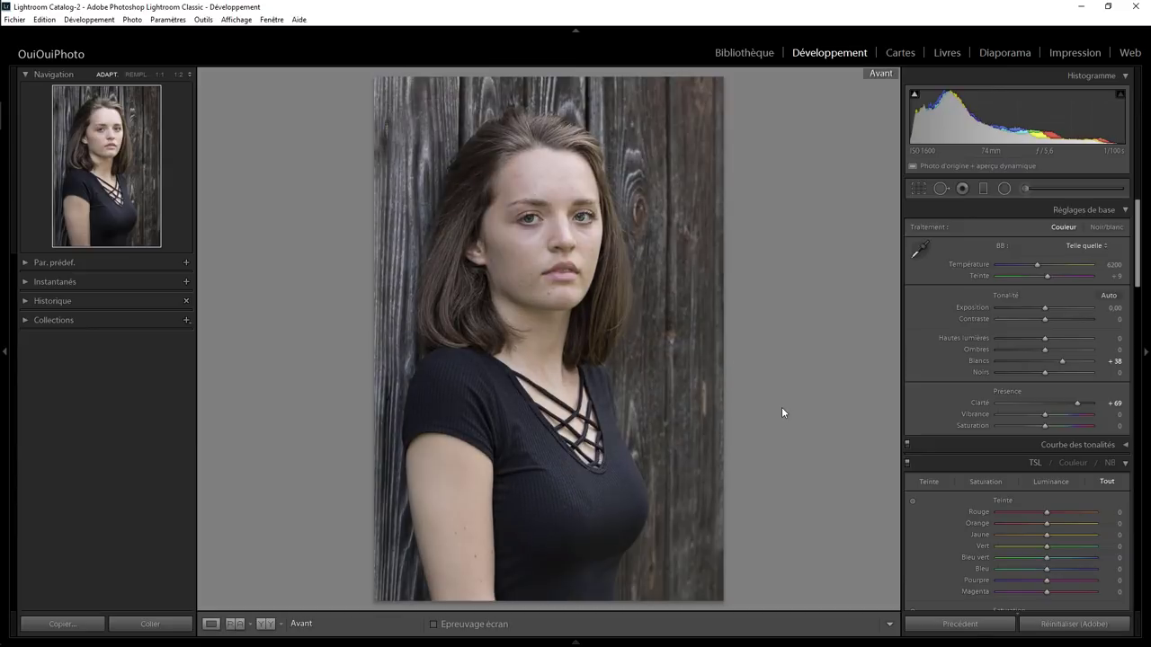
pyautogui.press('\\')
pyautogui.press('\\')
pyautogui.press('\\')
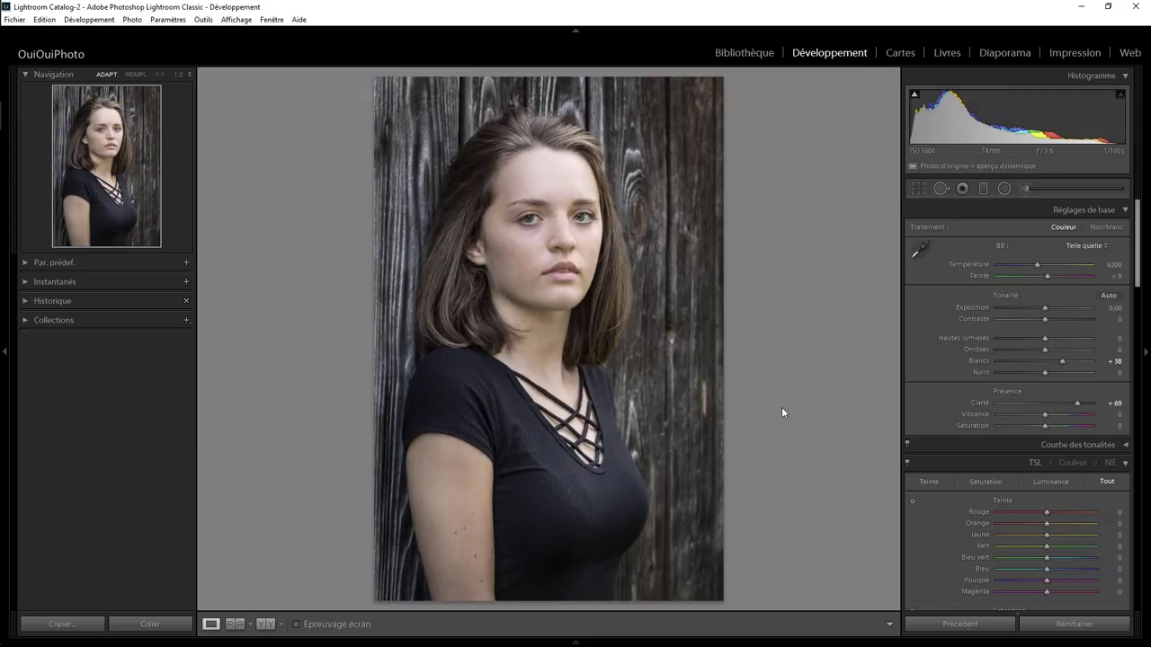